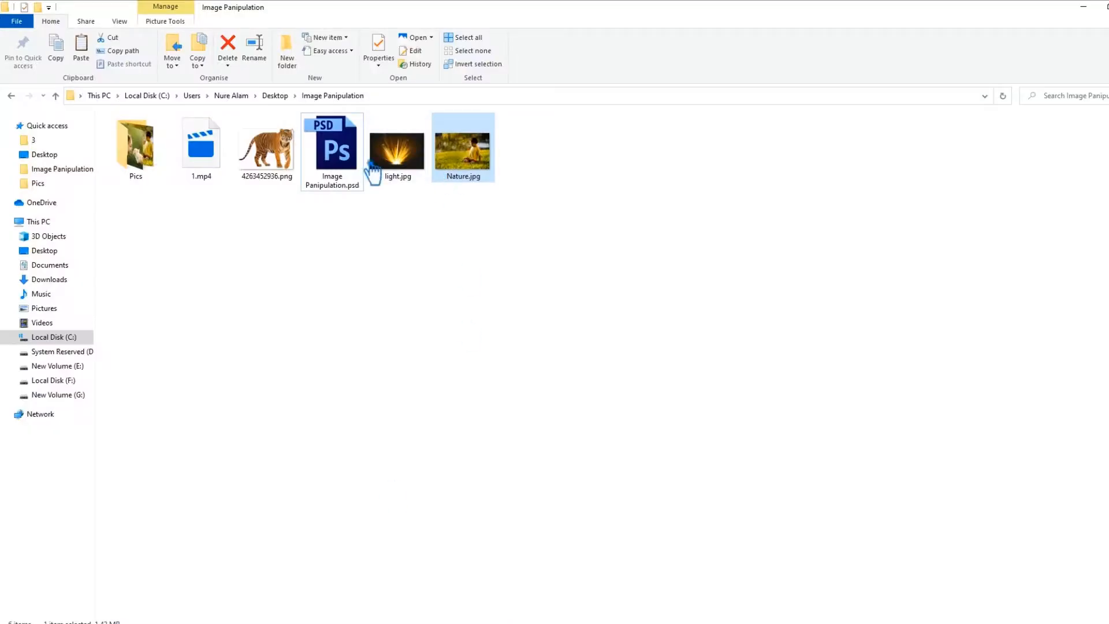
Place 4263452936.png in the image, scale it to about 26.5% and position the tiger beside the boy's outstretched hand.
{"action": "left_click_drag", "start_coordinate": [290, 172], "coordinate": [390, 427]}
{"action": "left_click_drag", "start_coordinate": [790, 131], "coordinate": [529, 306]}
{"action": "left_click_drag", "start_coordinate": [522, 370], "coordinate": [517, 317]}
{"action": "left_click_drag", "start_coordinate": [208, 493], "coordinate": [279, 433]}
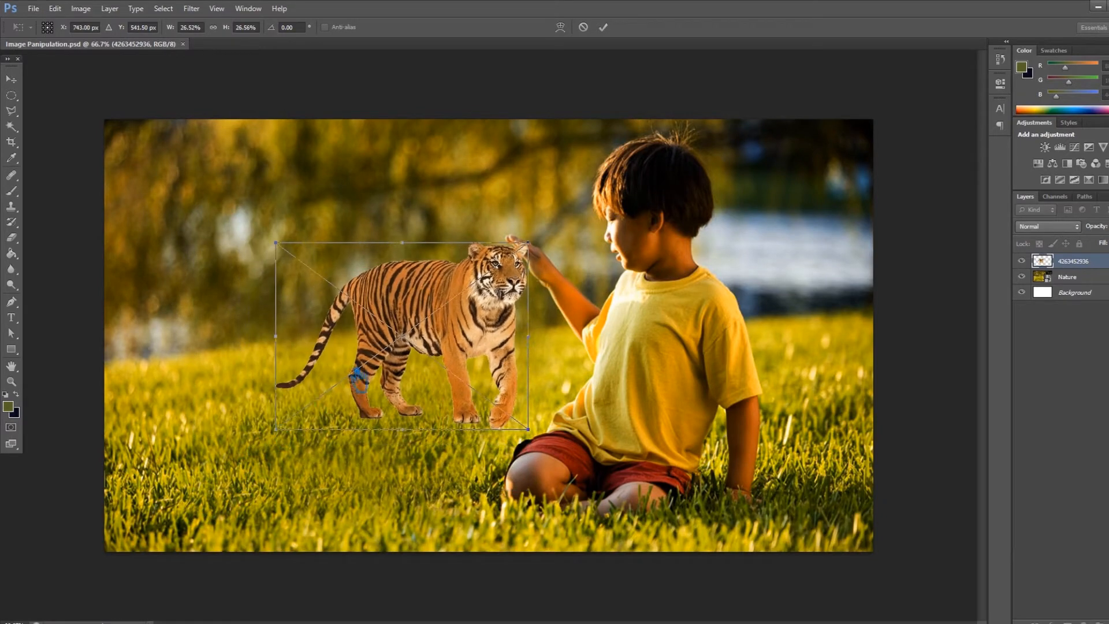
{"action": "left_click_drag", "start_coordinate": [445, 341], "coordinate": [465, 347]}
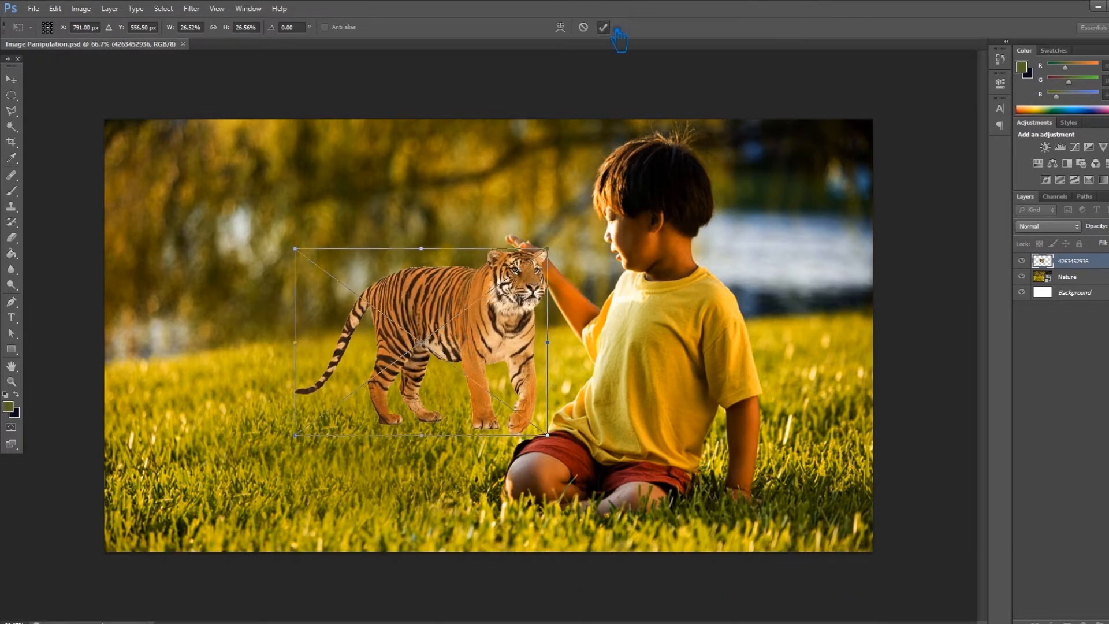
{"action": "left_click", "coordinate": [603, 27]}
Add an empty layer above the tiger layer and select both of them.
{"action": "right_click", "coordinate": [1059, 271]}
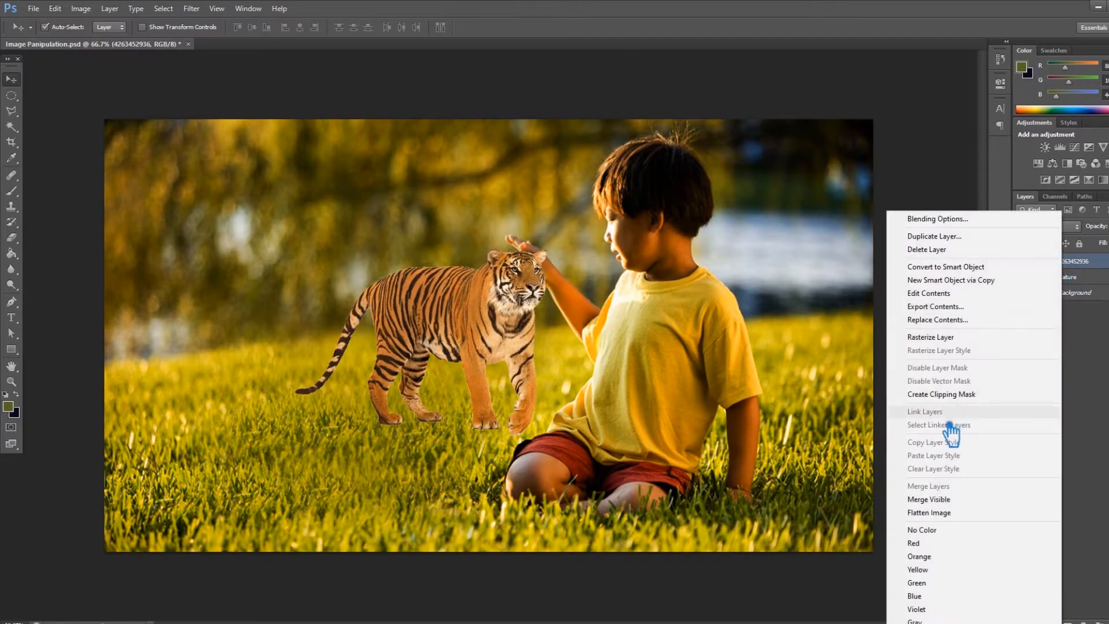
{"action": "left_click", "coordinate": [1093, 598]}
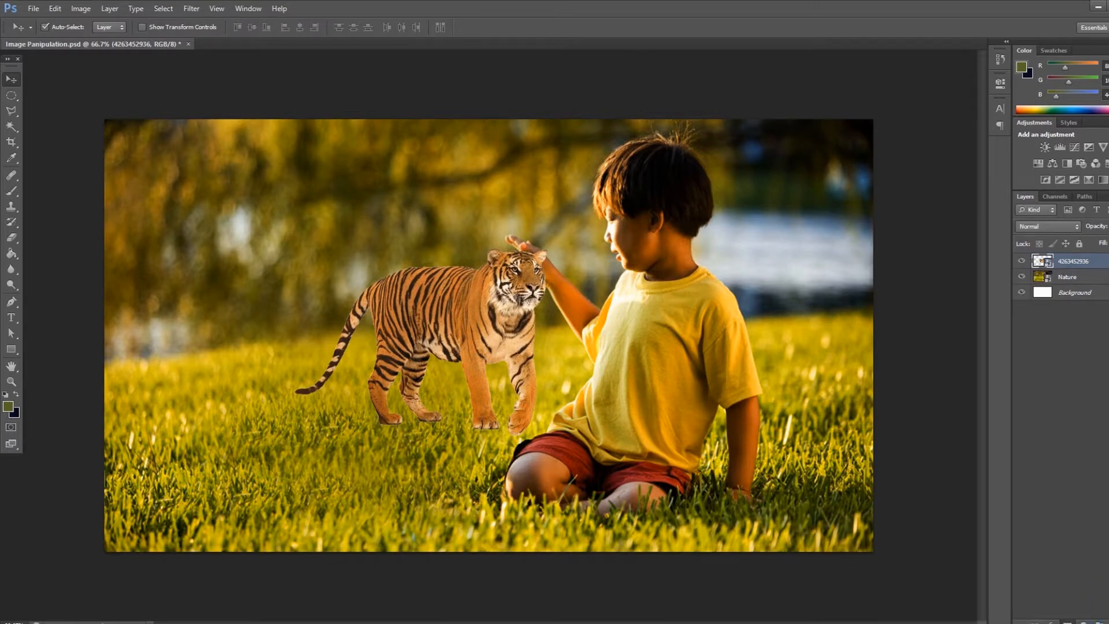
{"action": "key", "text": "ctrl+shift+alt+n"}
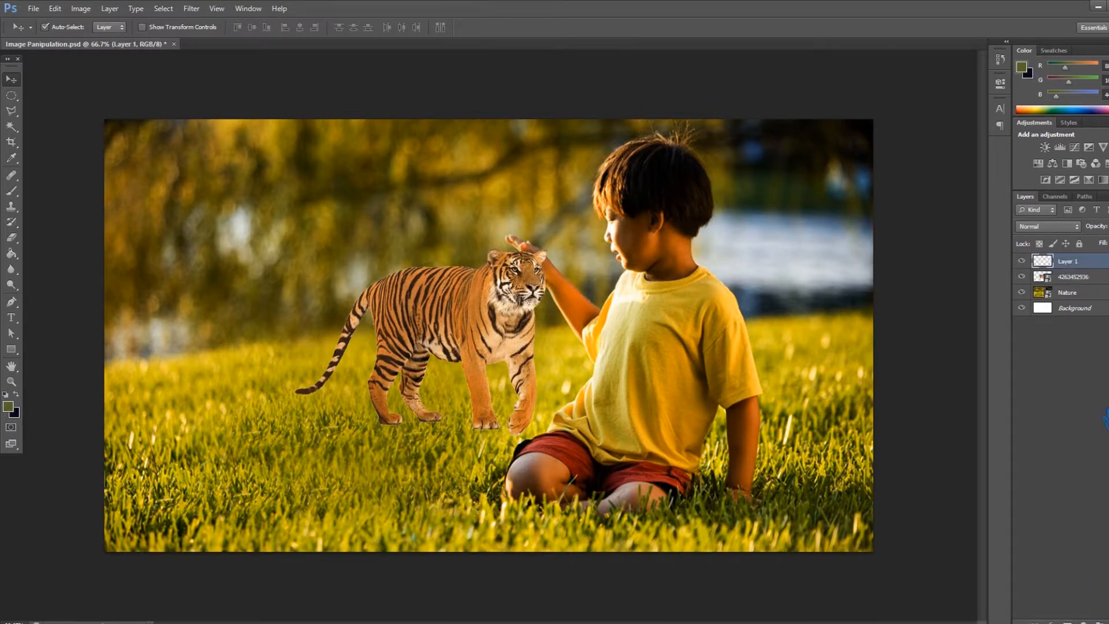
{"action": "left_click", "coordinate": [1076, 276], "text": "ctrl"}
{"action": "right_click", "coordinate": [1068, 276]}
{"action": "left_click", "coordinate": [957, 501]}
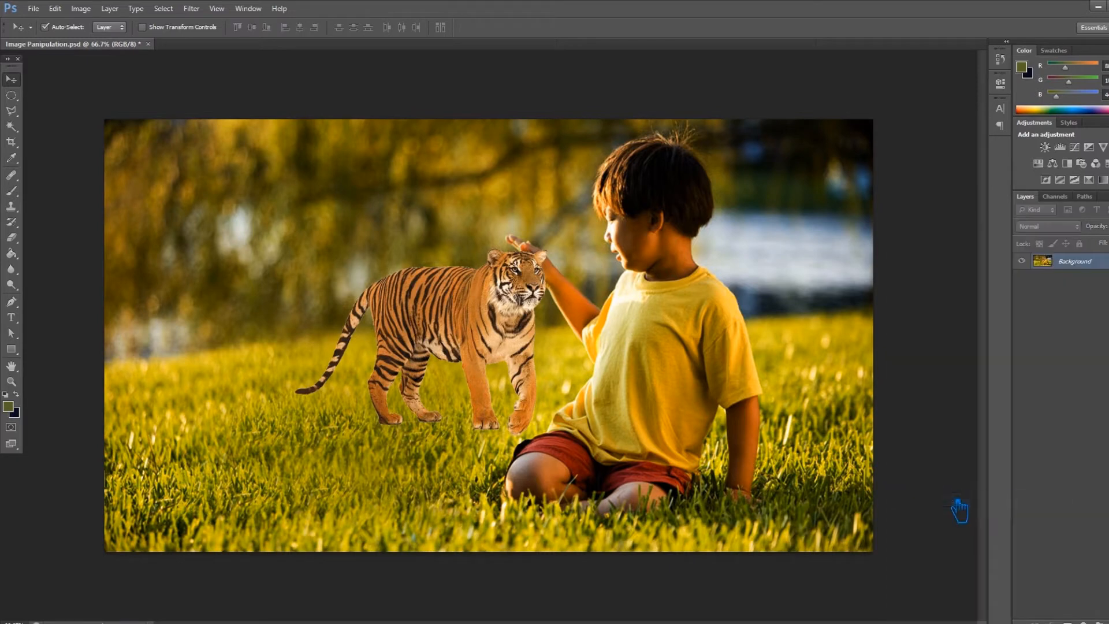
{"action": "key", "text": "ctrl+z"}
Merge the selected empty layer and tiger layer into one layer.
{"action": "right_click", "coordinate": [1078, 278]}
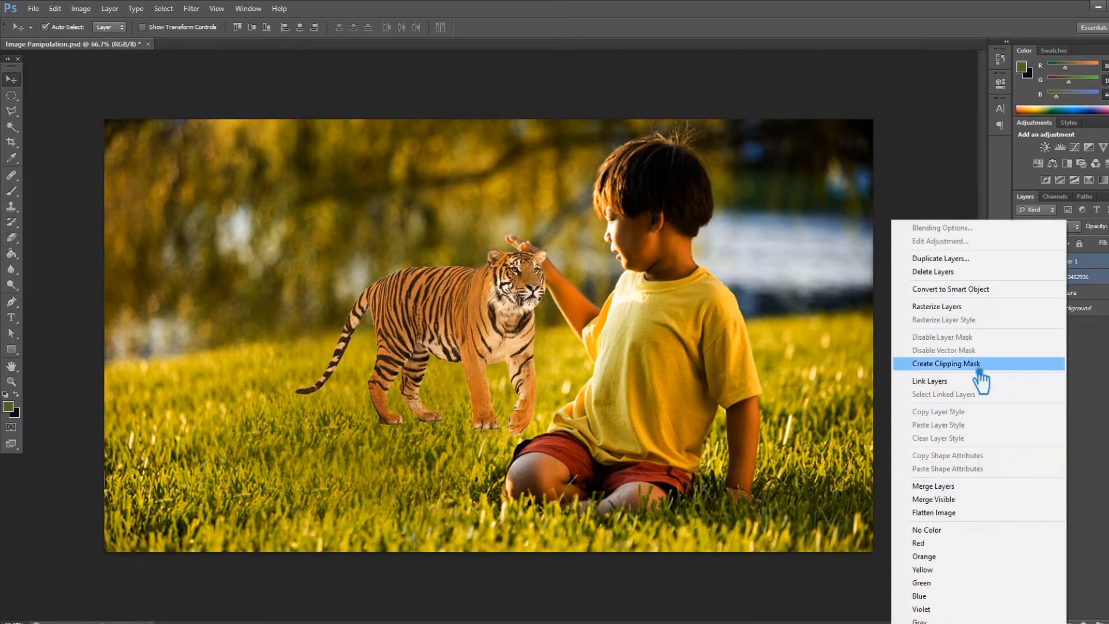
{"action": "left_click", "coordinate": [939, 489]}
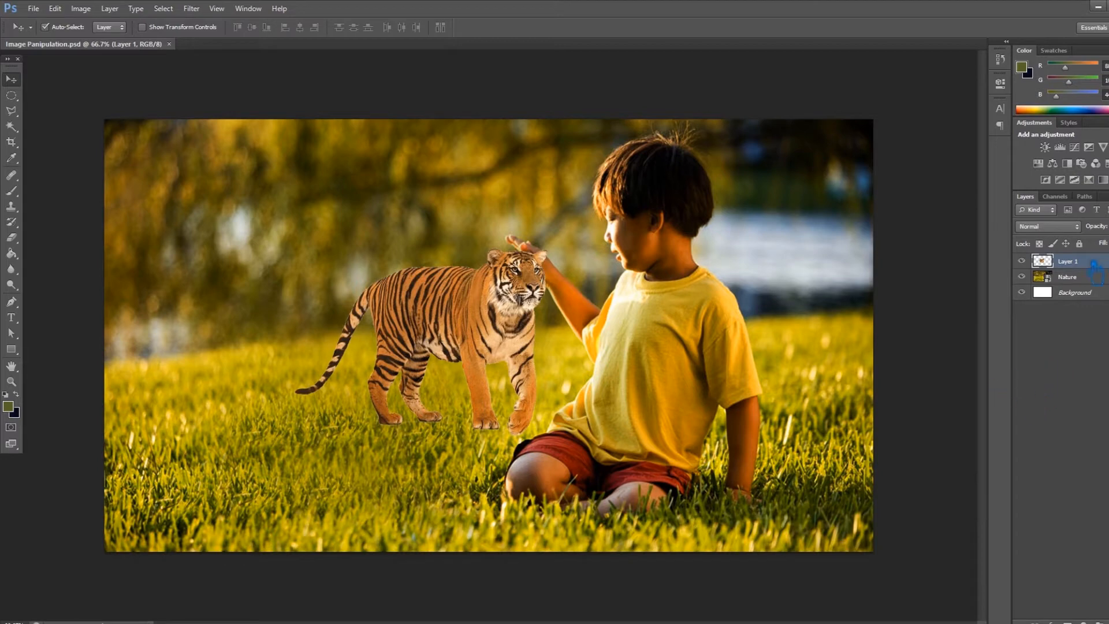
Add a layer mask following the tiger's outline and refine it by increasing the Smooth amount.
{"action": "left_click", "coordinate": [1068, 622]}
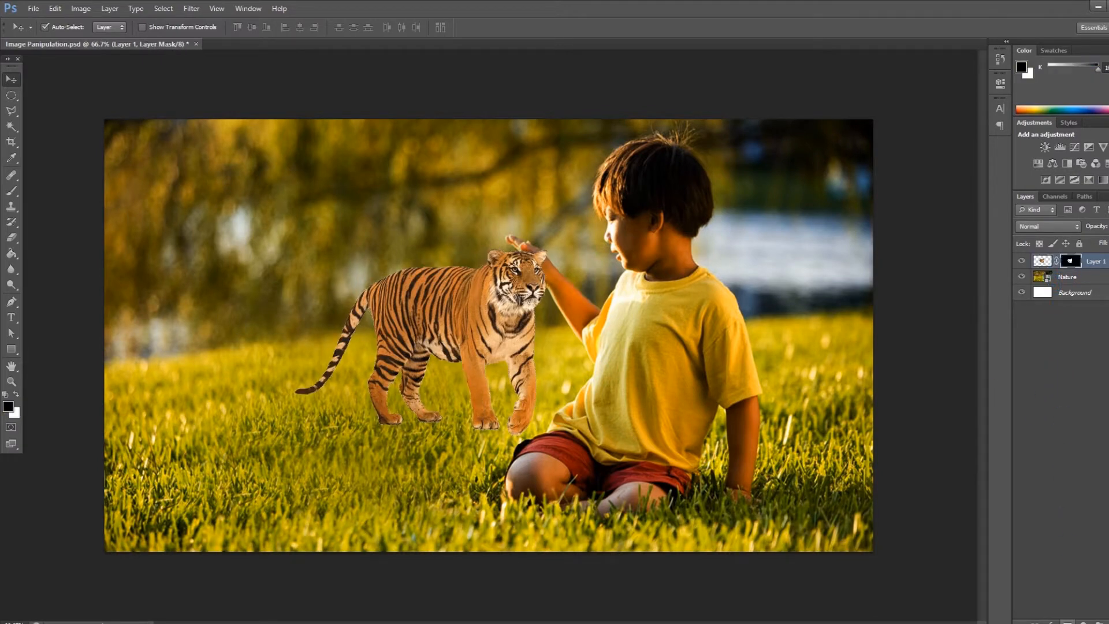
{"action": "right_click", "coordinate": [1074, 265]}
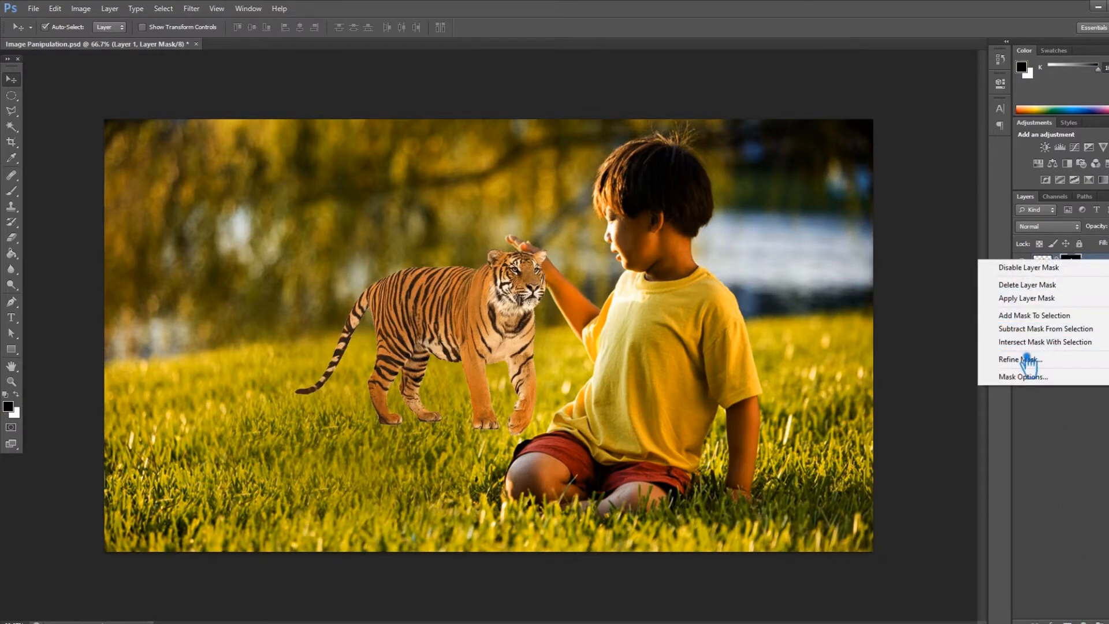
{"action": "left_click", "coordinate": [1025, 361]}
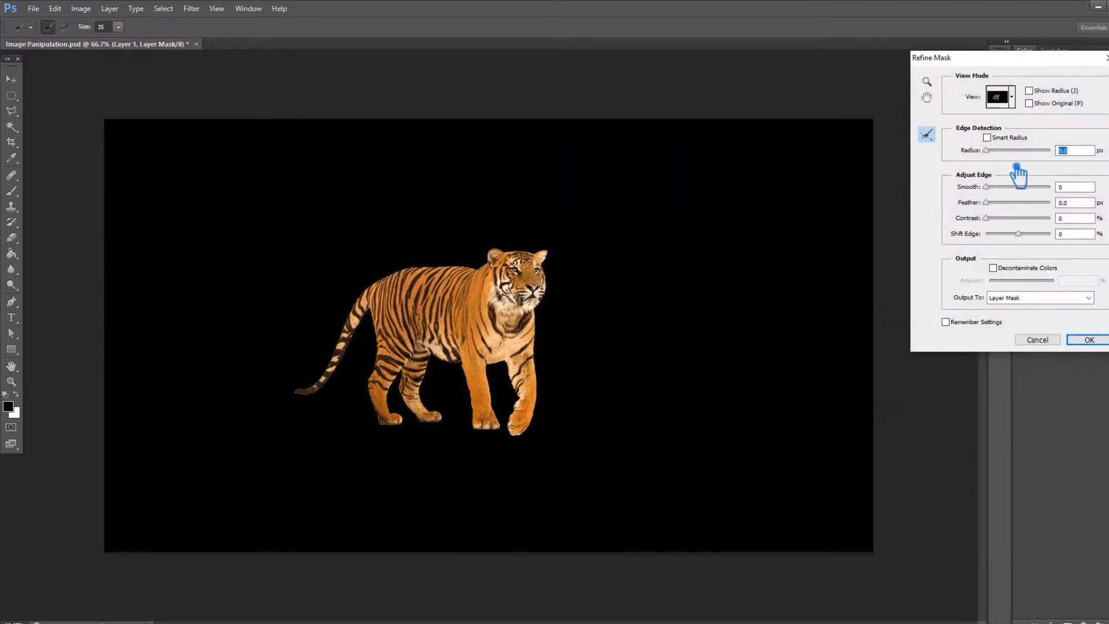
{"action": "left_click_drag", "start_coordinate": [1000, 198], "coordinate": [1038, 197]}
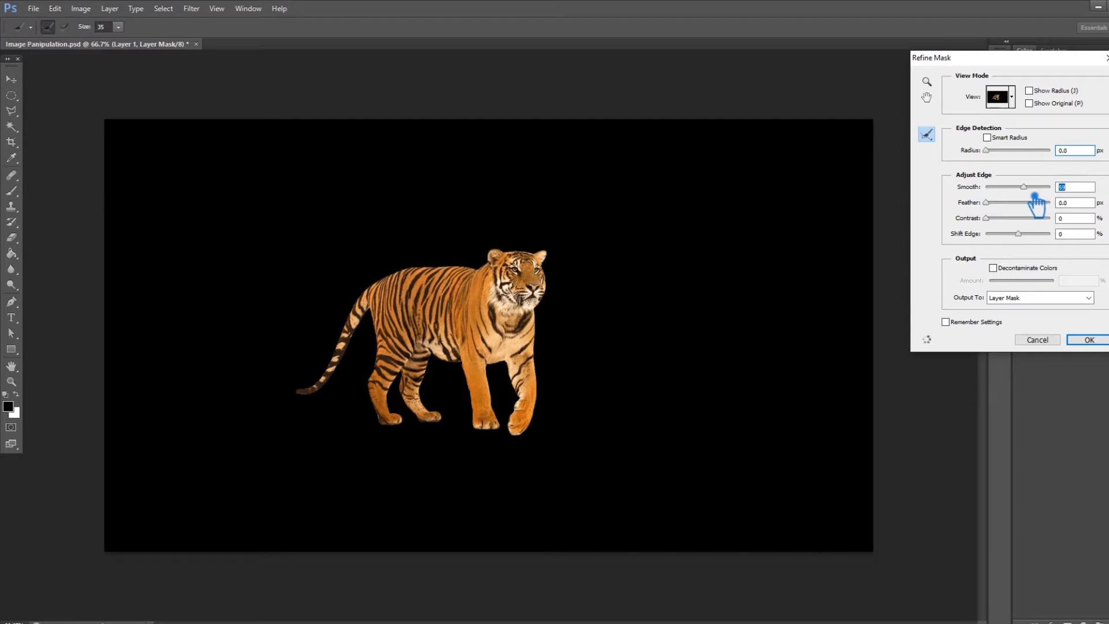
{"action": "left_click", "coordinate": [1101, 342]}
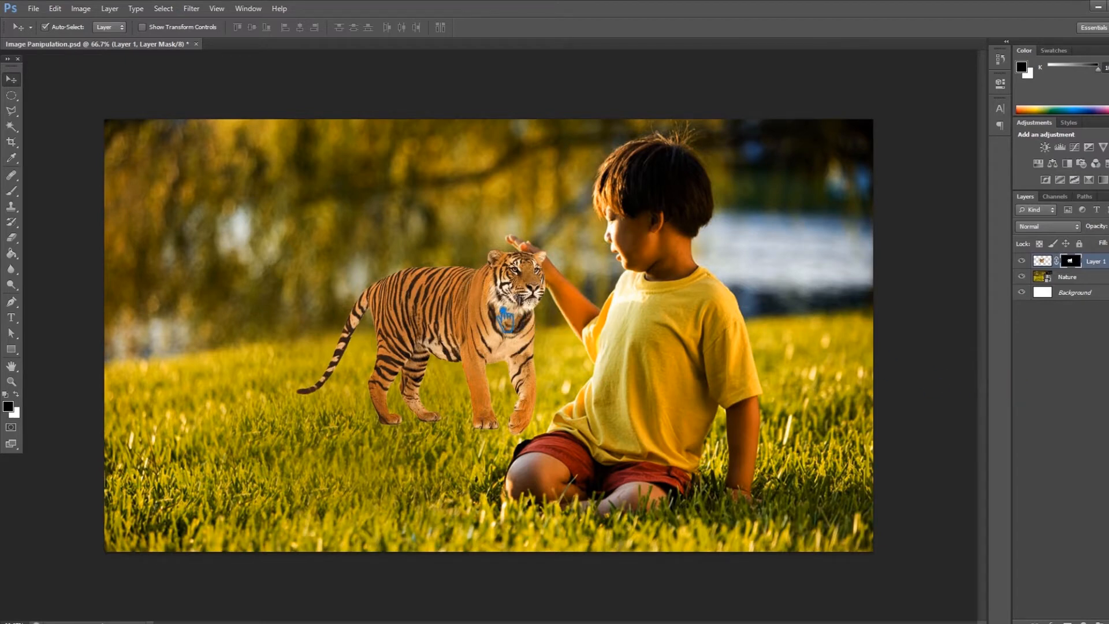
Scale the tiger down to about 82.7%, move it up against the boy's hand, and save the document.
{"action": "key", "text": "ctrl+t"}
{"action": "left_click_drag", "start_coordinate": [296, 250], "coordinate": [359, 283]}
{"action": "left_click_drag", "start_coordinate": [500, 338], "coordinate": [491, 304]}
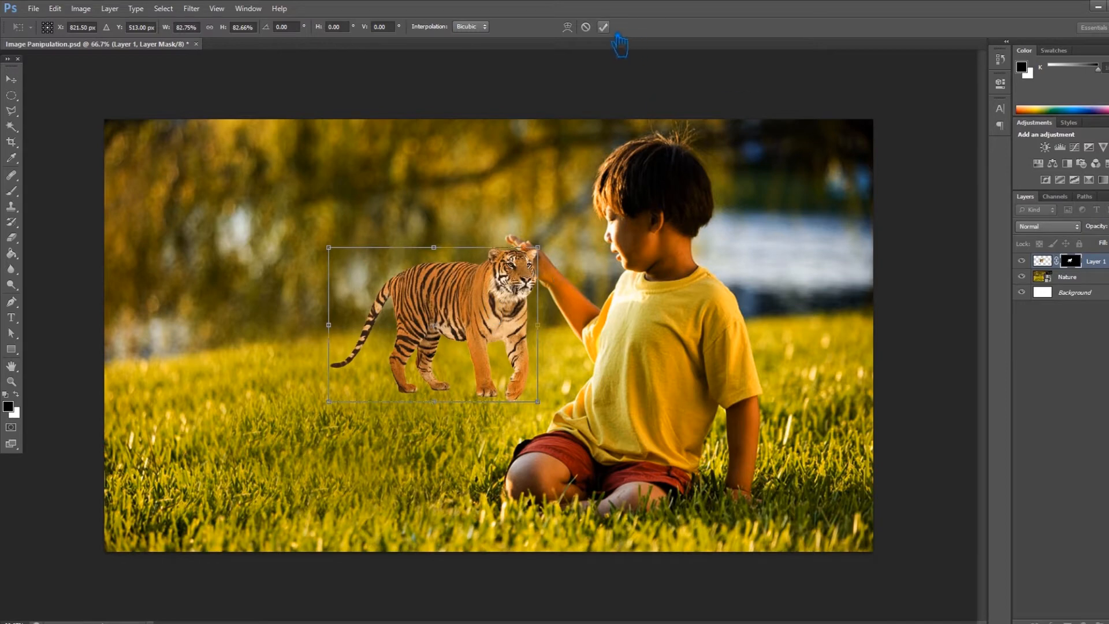
{"action": "left_click", "coordinate": [604, 27]}
{"action": "key", "text": "ctrl+s"}
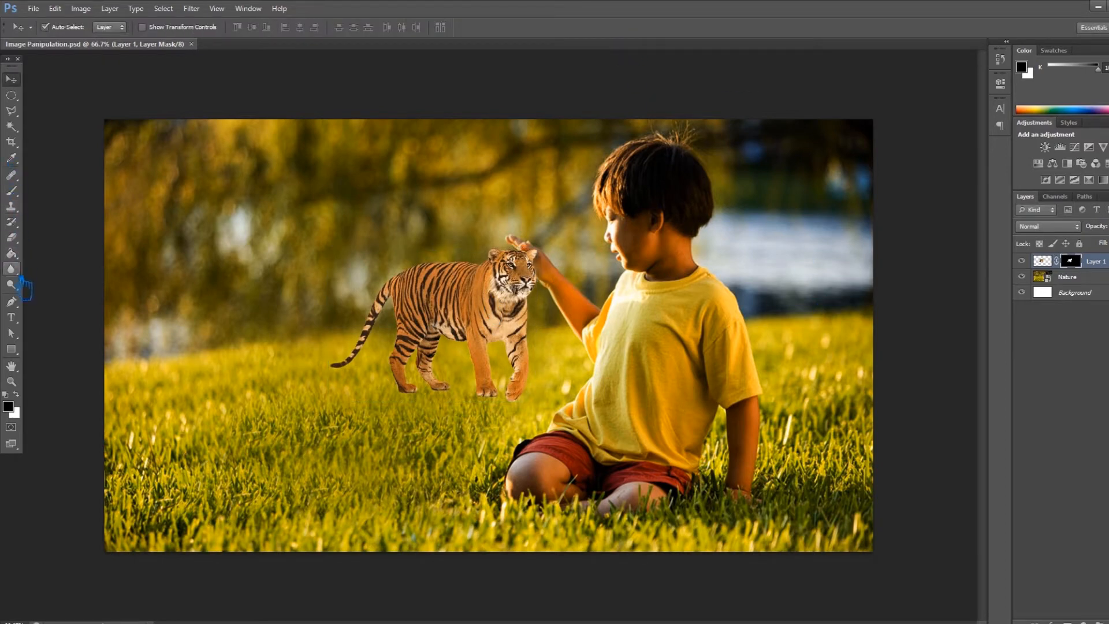
Draw a rectangle shape of about 1966 x 1121 px covering the whole canvas.
{"action": "left_click", "coordinate": [13, 350]}
{"action": "left_click", "coordinate": [111, 121]}
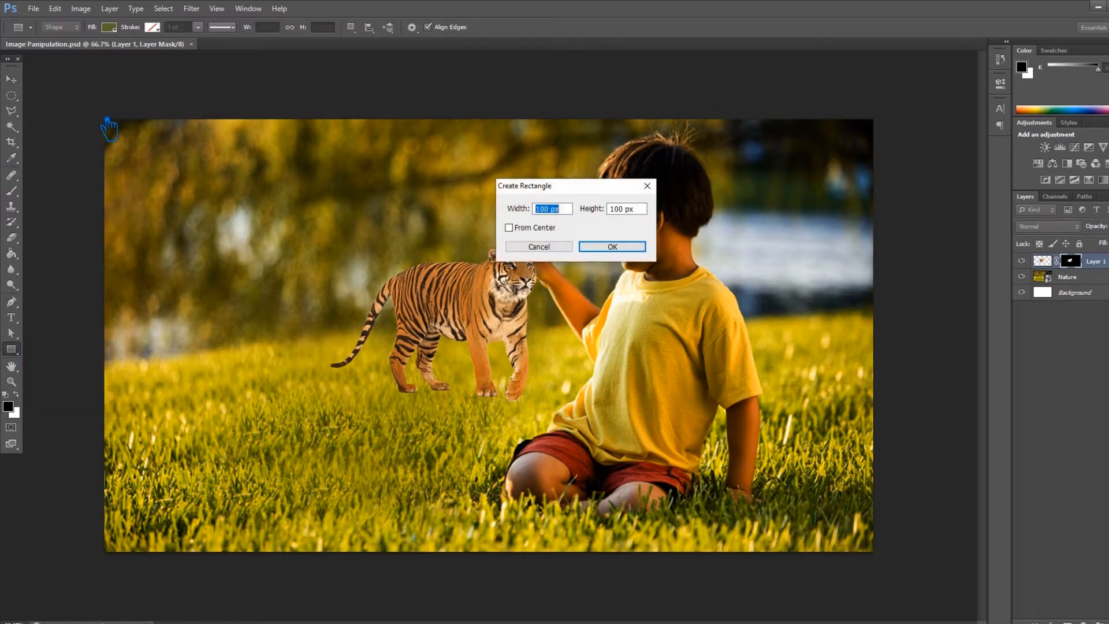
{"action": "left_click", "coordinate": [559, 246]}
{"action": "left_click_drag", "start_coordinate": [105, 126], "coordinate": [892, 573]}
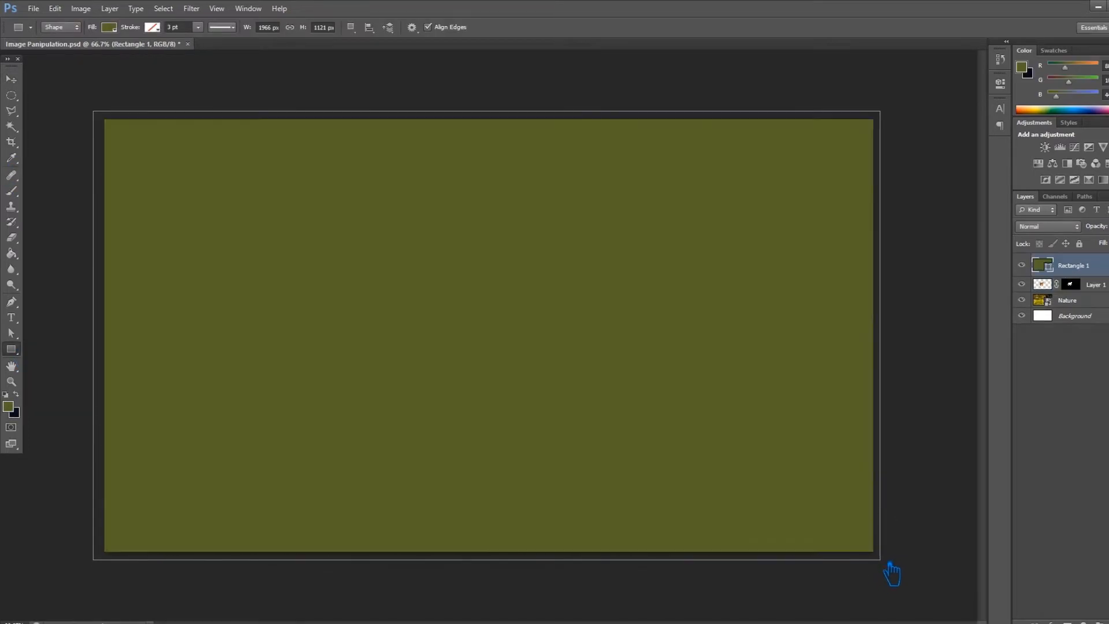
Set the canvas-covering rectangle's fill to black (000000).
{"action": "left_click", "coordinate": [109, 27]}
{"action": "left_click", "coordinate": [165, 50]}
{"action": "left_click_drag", "start_coordinate": [628, 223], "coordinate": [624, 279]}
{"action": "left_click", "coordinate": [916, 111]}
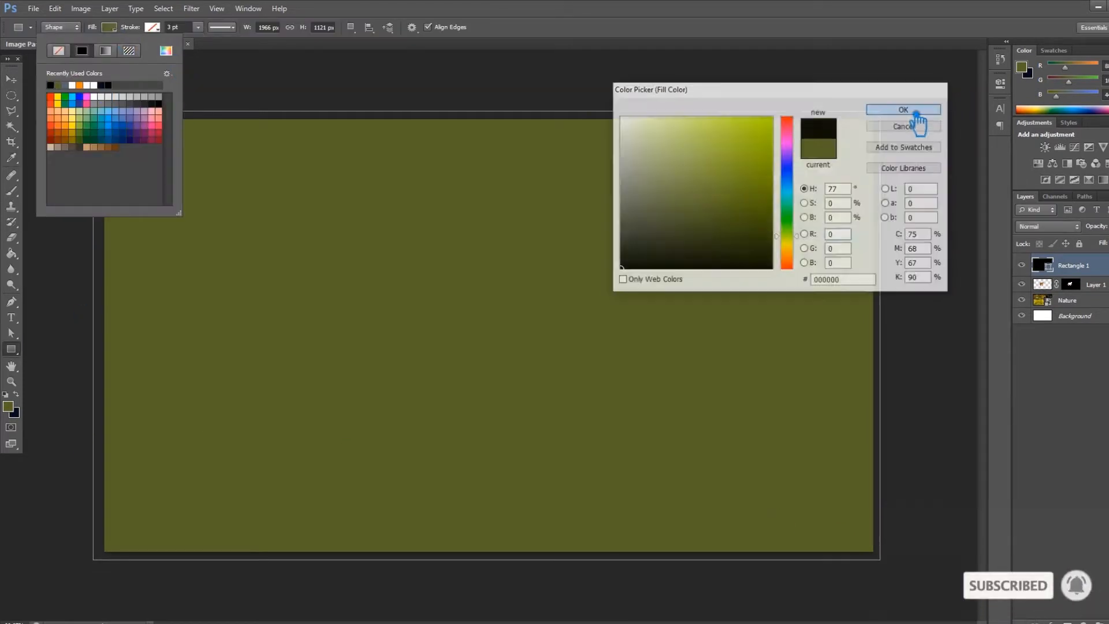
{"action": "left_click", "coordinate": [573, 56]}
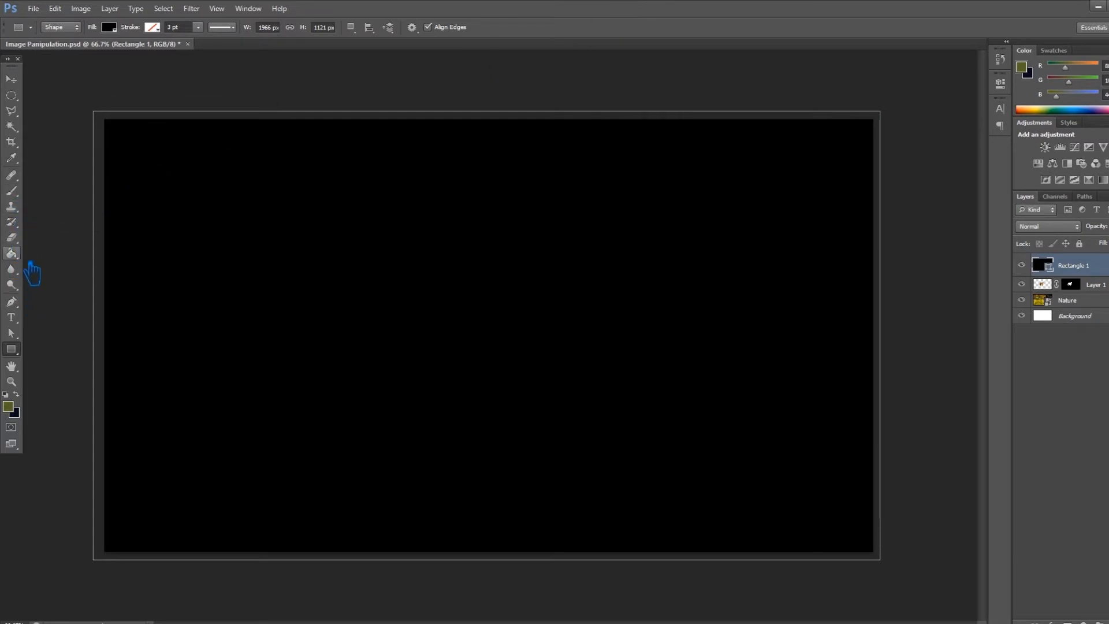
Add a layer mask to the black rectangle and try a linear black-to-white gradient on it.
{"action": "mouse_move", "coordinate": [12, 254]}
{"action": "left_mouse_down"}
{"action": "mouse_move", "coordinate": [28, 271]}
{"action": "mouse_move", "coordinate": [65, 252]}
{"action": "left_mouse_up"}
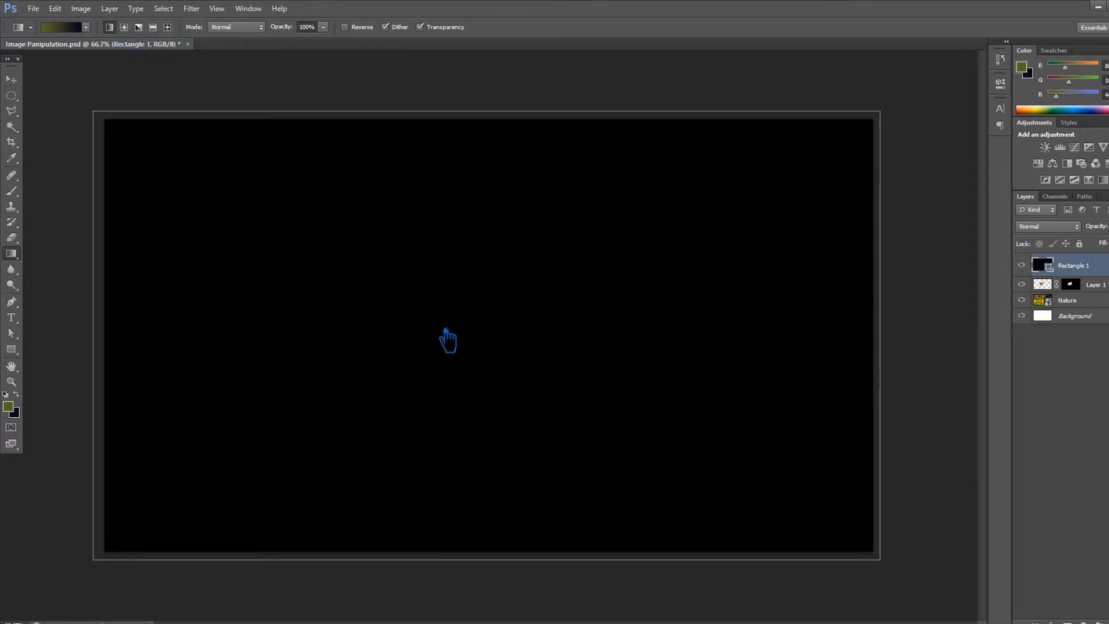
{"action": "left_click", "coordinate": [1067, 622]}
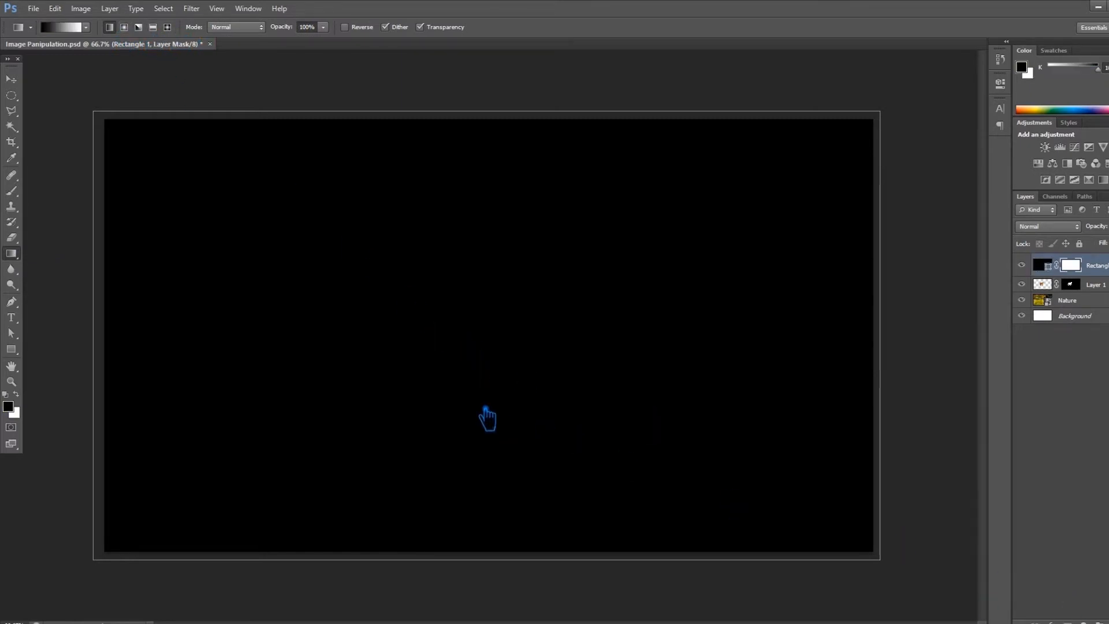
{"action": "left_click_drag", "start_coordinate": [460, 326], "coordinate": [898, 471]}
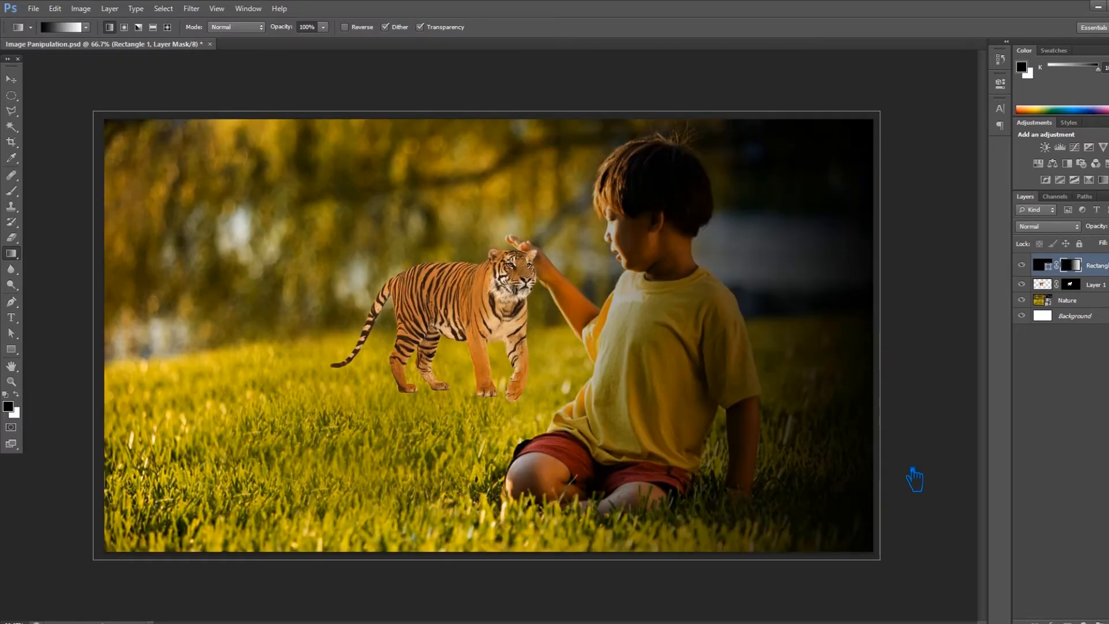
{"action": "key", "text": "ctrl+z"}
Switch to a radial gradient and try it at full opacity on the rectangle's mask.
{"action": "left_click", "coordinate": [124, 27]}
{"action": "left_click_drag", "start_coordinate": [508, 331], "coordinate": [804, 604]}
{"action": "key", "text": "ctrl+z"}
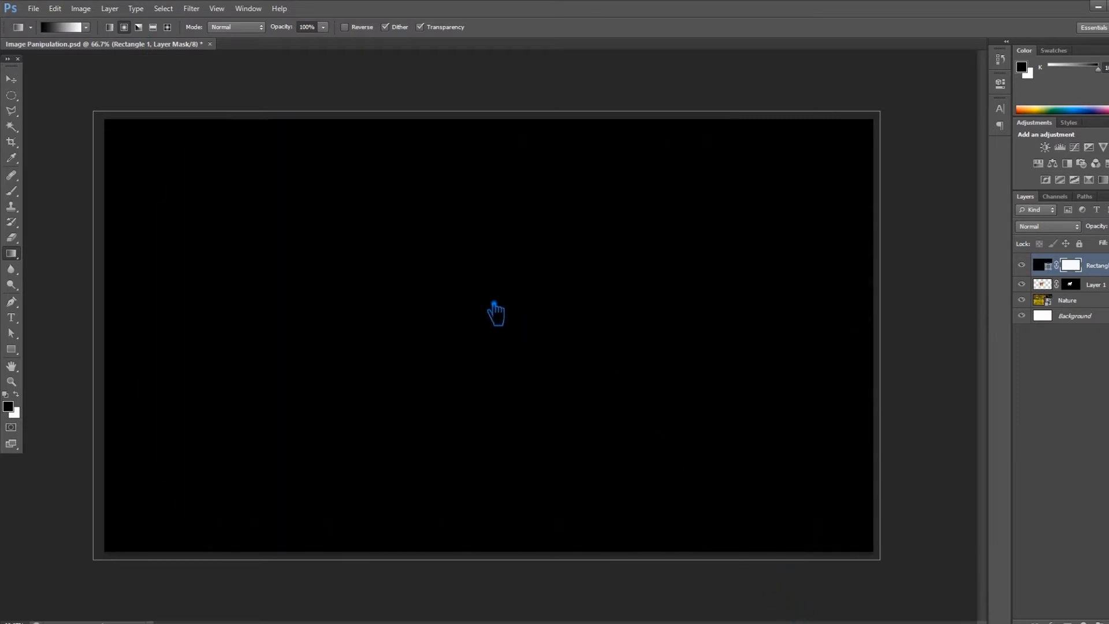
Set the gradient opacity to 50% and apply overlapping radial gradients to the rectangle's mask around the tiger and boy to form a vignette.
{"action": "left_click", "coordinate": [324, 28]}
{"action": "left_click", "coordinate": [303, 28]}
{"action": "type", "text": "50"}
{"action": "key", "text": "Return"}
{"action": "left_click_drag", "start_coordinate": [433, 295], "coordinate": [794, 604]}
{"action": "left_click_drag", "start_coordinate": [592, 320], "coordinate": [874, 614]}
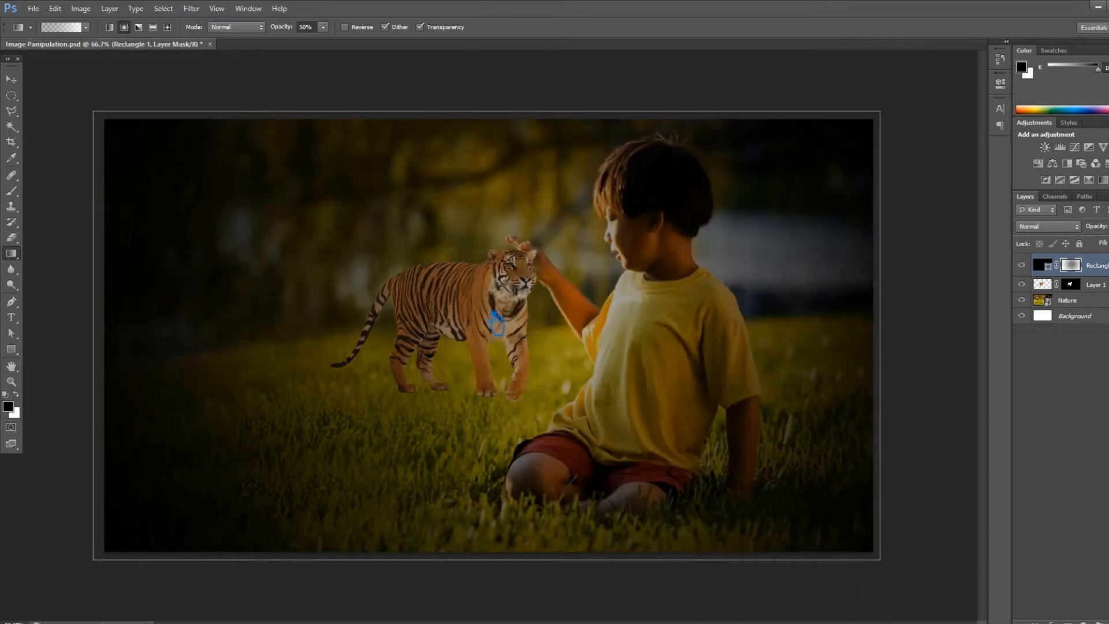
{"action": "left_click_drag", "start_coordinate": [480, 341], "coordinate": [907, 595]}
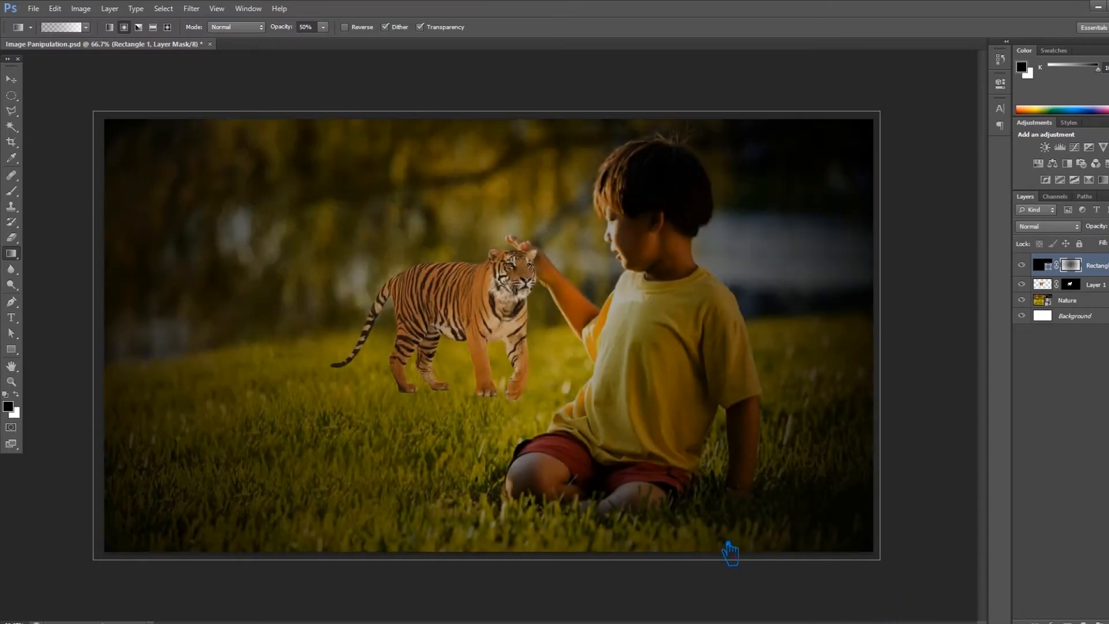
{"action": "left_click", "coordinate": [11, 79]}
{"action": "left_click", "coordinate": [941, 214]}
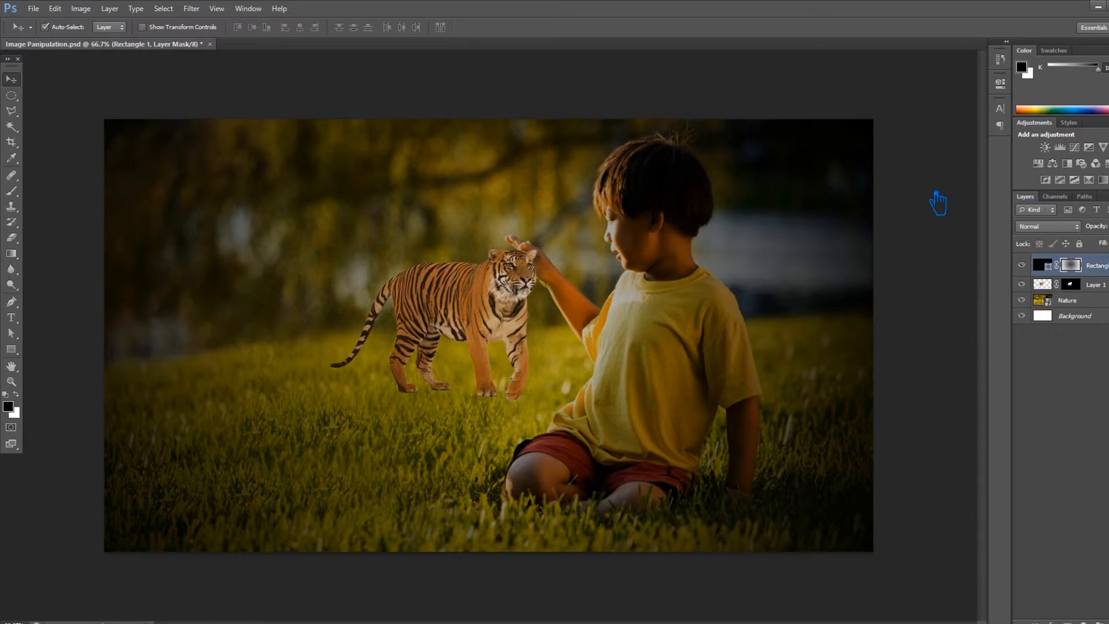
Load the tiger's mask as a selection and add a new layer directly above the Nature layer.
{"action": "left_click", "coordinate": [497, 304]}
{"action": "left_click", "coordinate": [1095, 285]}
{"action": "left_click", "coordinate": [1070, 285], "text": "ctrl"}
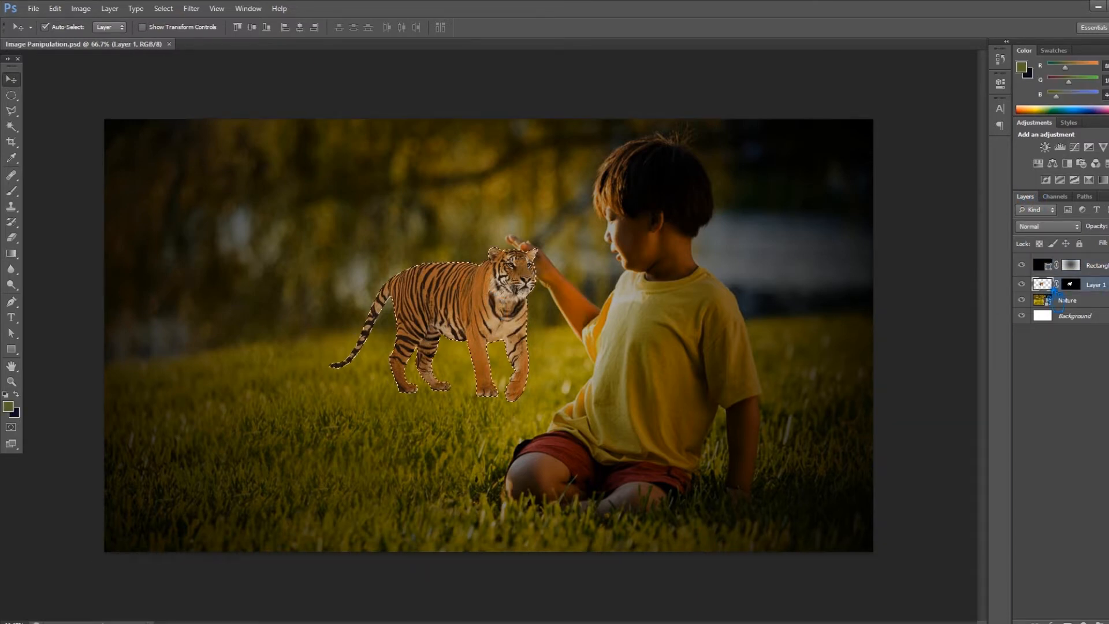
{"action": "left_click", "coordinate": [1103, 303]}
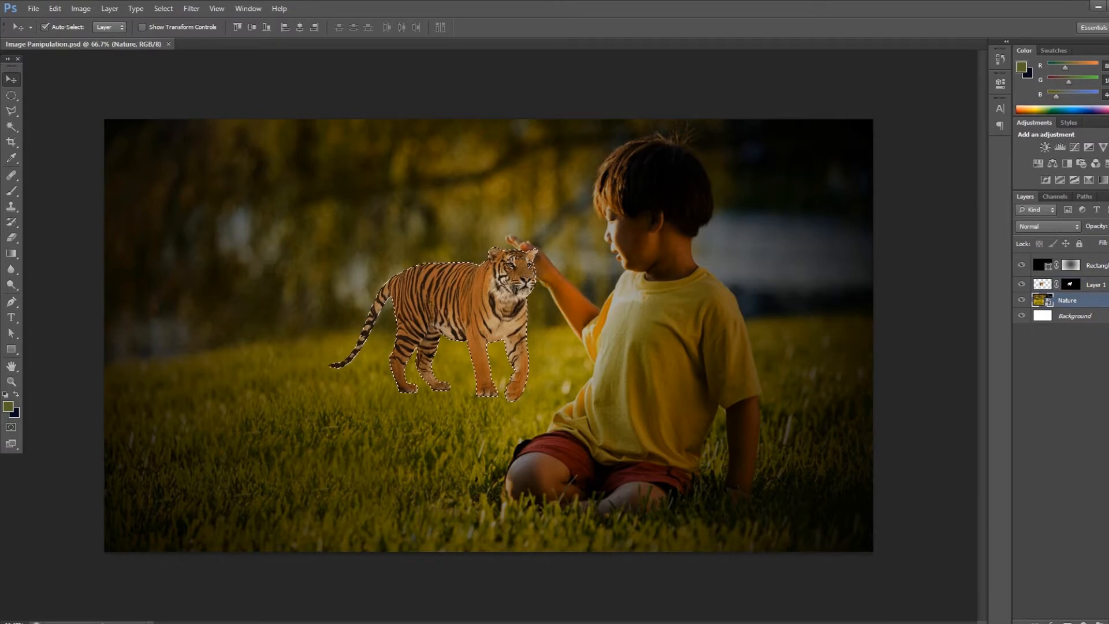
{"action": "left_click", "coordinate": [1108, 623]}
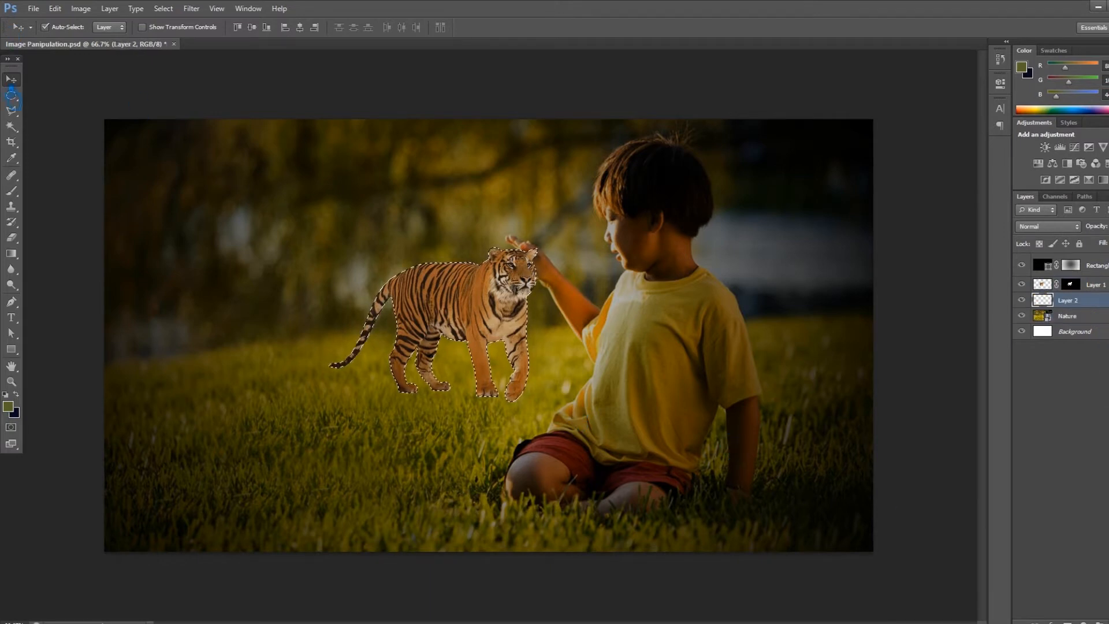
Subtract the tiger's body and upper legs from the selection with the Elliptical Marquee, keeping only the four paws selected.
{"action": "left_click", "coordinate": [11, 94]}
{"action": "left_click_drag", "start_coordinate": [144, 155], "coordinate": [640, 391]}
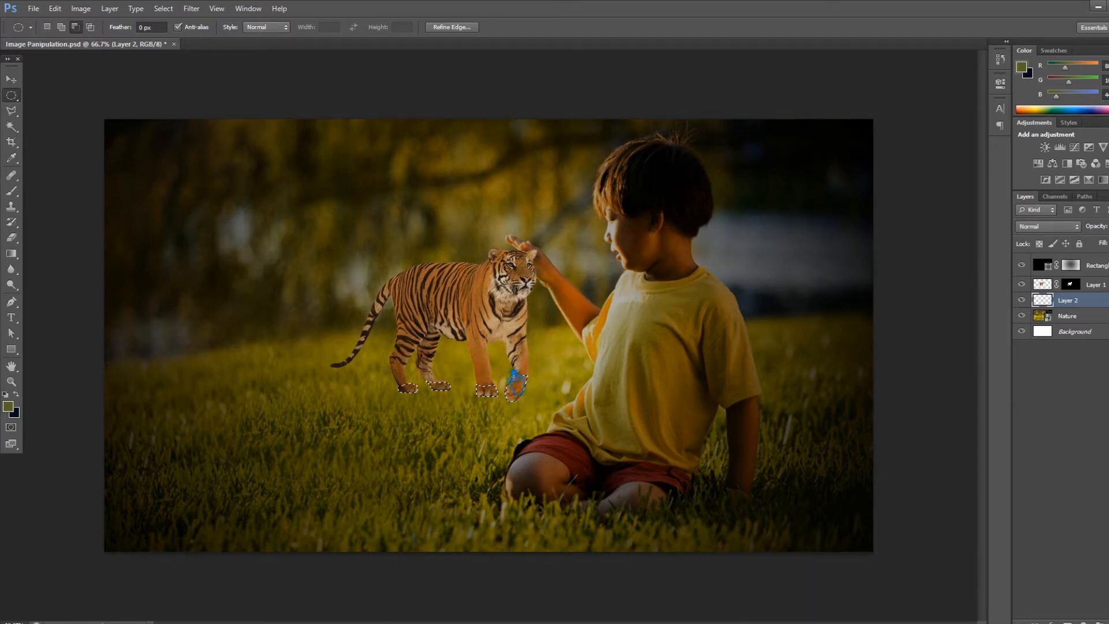
{"action": "left_click_drag", "start_coordinate": [513, 372], "coordinate": [565, 411]}
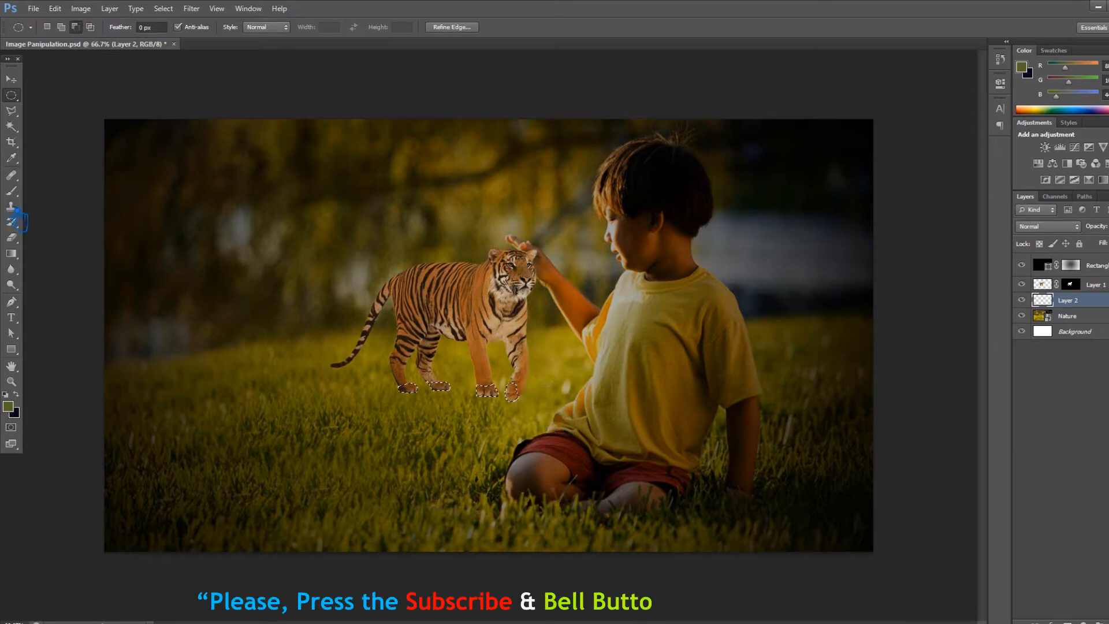
Fill the paw selection on Layer 2 with black (000000) using the Paint Bucket, and deselect it.
{"action": "left_click", "coordinate": [11, 253]}
{"action": "left_click", "coordinate": [71, 263]}
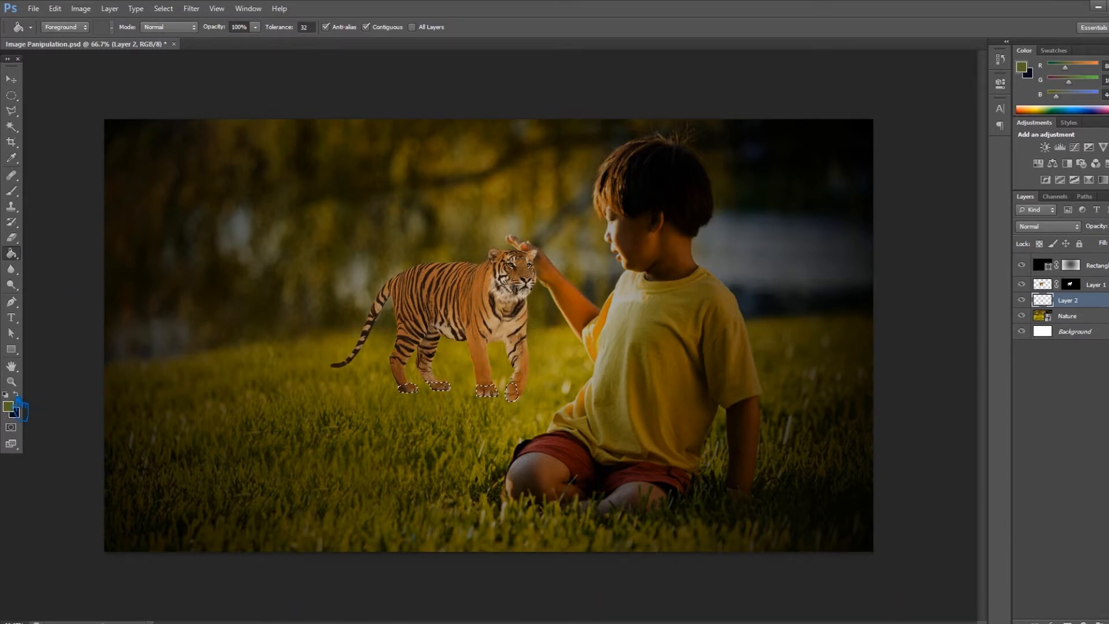
{"action": "left_click", "coordinate": [9, 406]}
{"action": "left_click", "coordinate": [622, 268]}
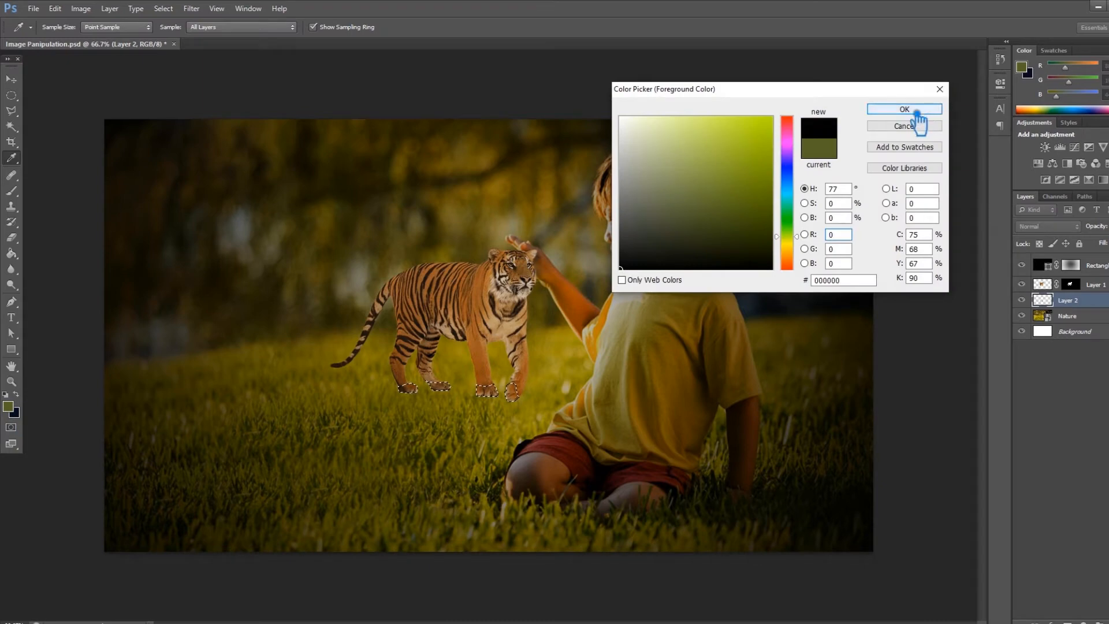
{"action": "left_click", "coordinate": [923, 110]}
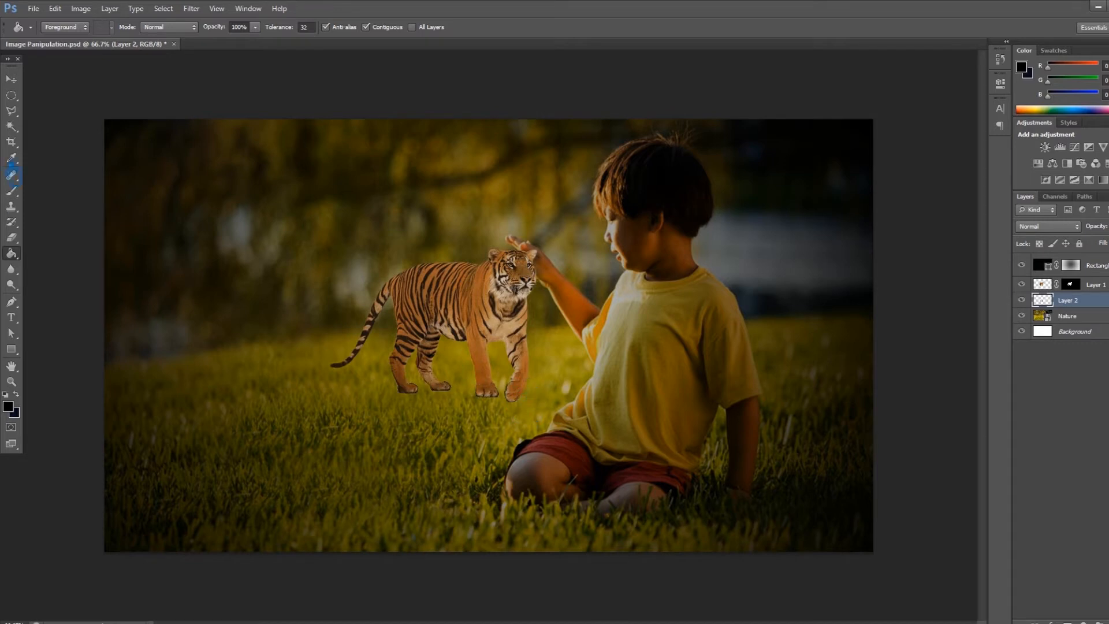
{"action": "left_click", "coordinate": [11, 80]}
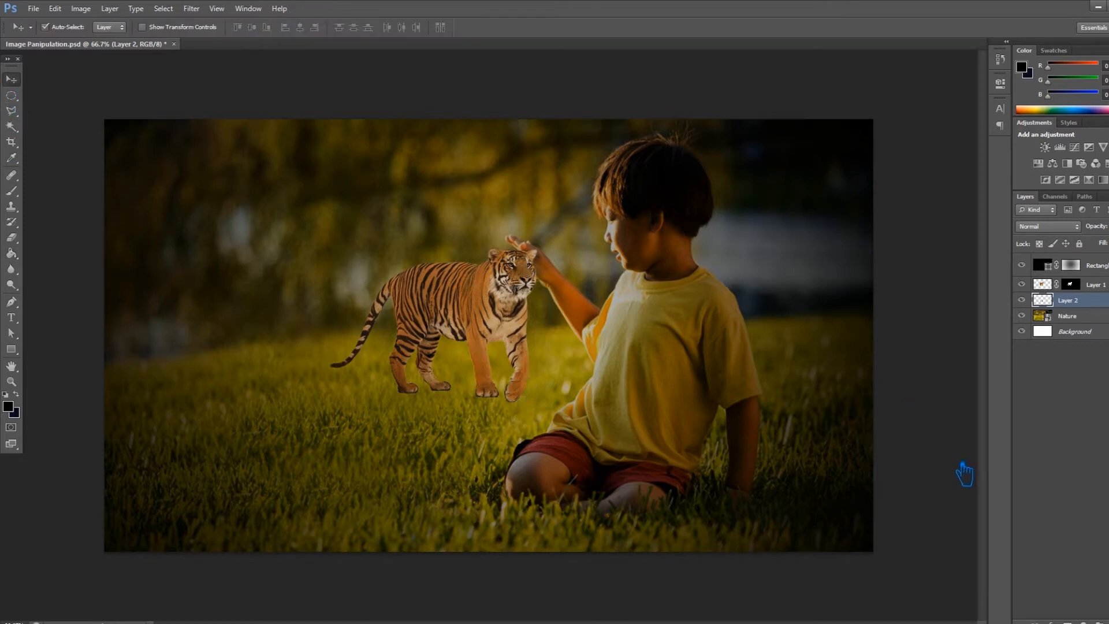
Apply a Gaussian Blur with a 5-pixel radius to the black paw shadows on Layer 2.
{"action": "left_click", "coordinate": [1084, 621]}
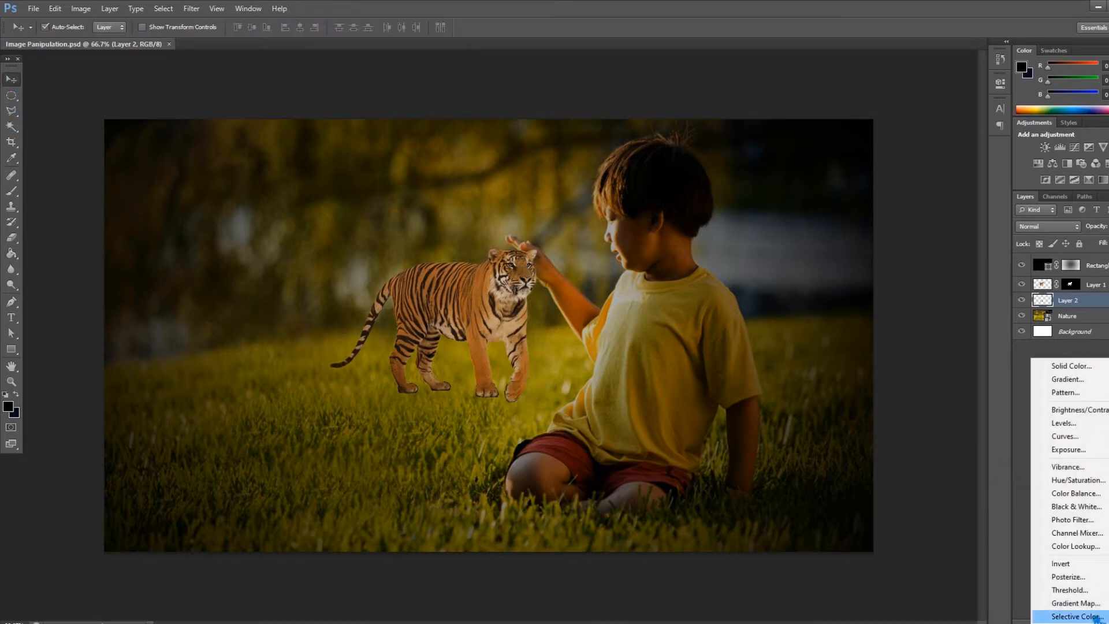
{"action": "left_click", "coordinate": [191, 8]}
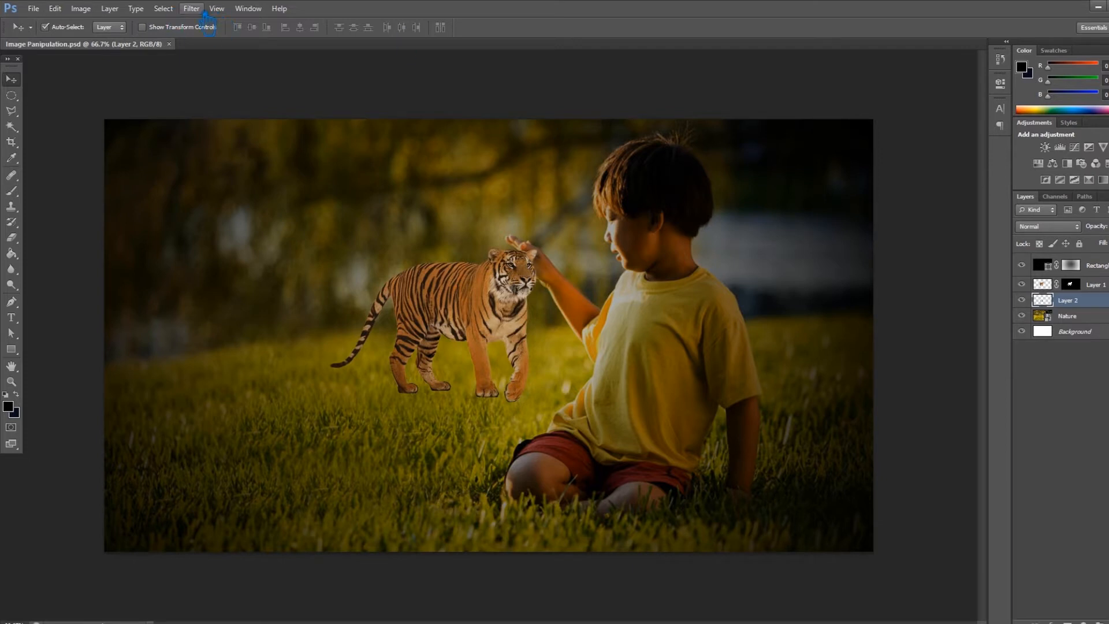
{"action": "mouse_move", "coordinate": [237, 130]}
{"action": "left_click", "coordinate": [369, 215]}
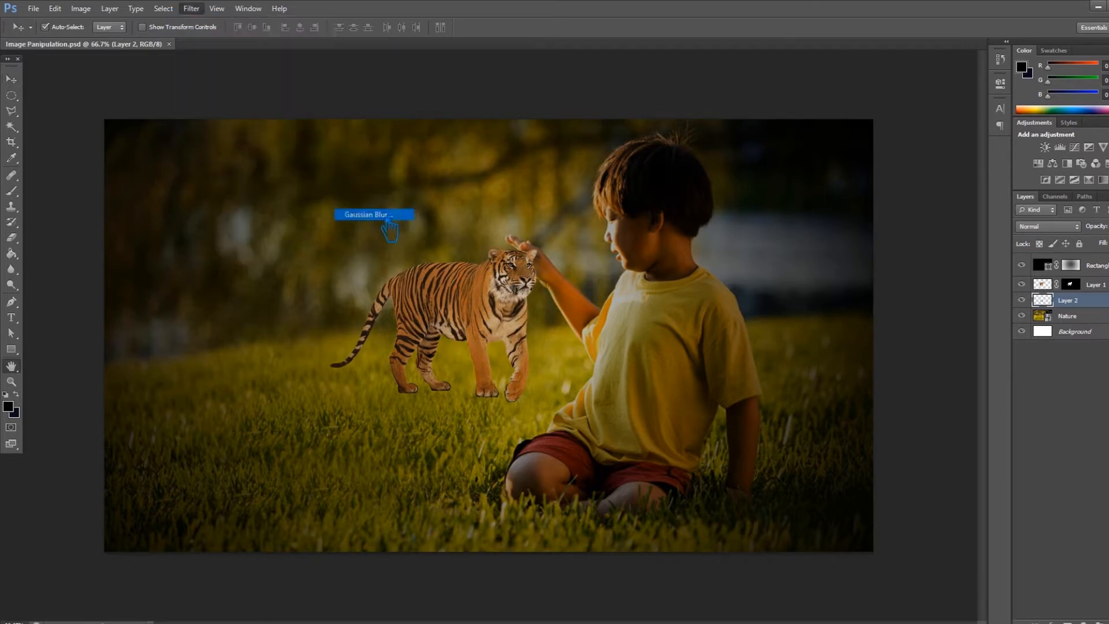
{"action": "left_click_drag", "start_coordinate": [895, 254], "coordinate": [861, 254]}
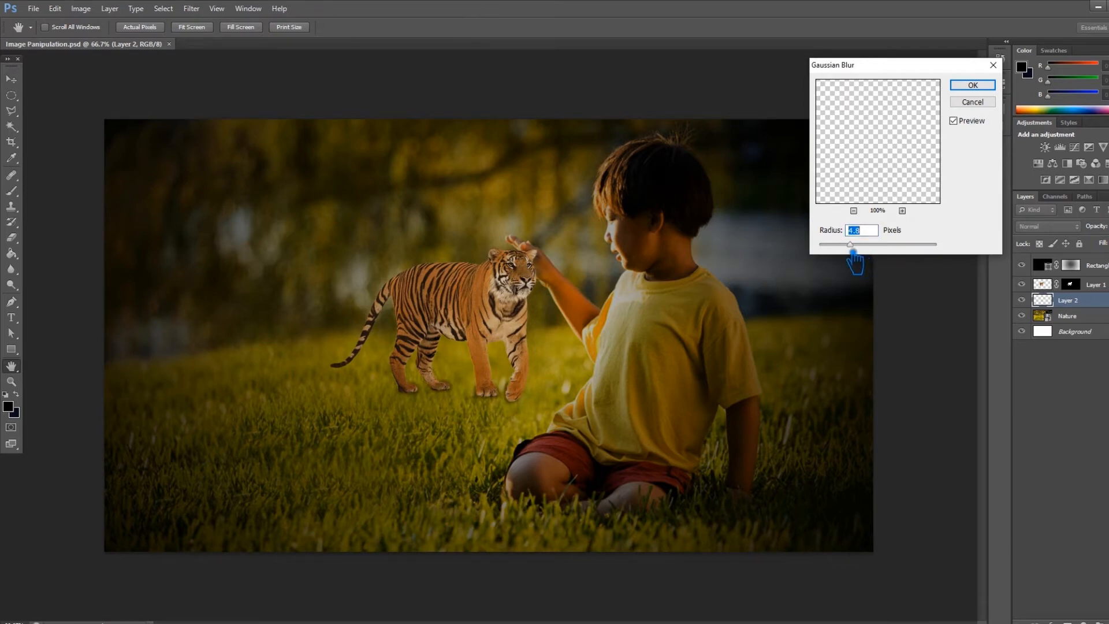
{"action": "left_click_drag", "start_coordinate": [853, 250], "coordinate": [844, 251]}
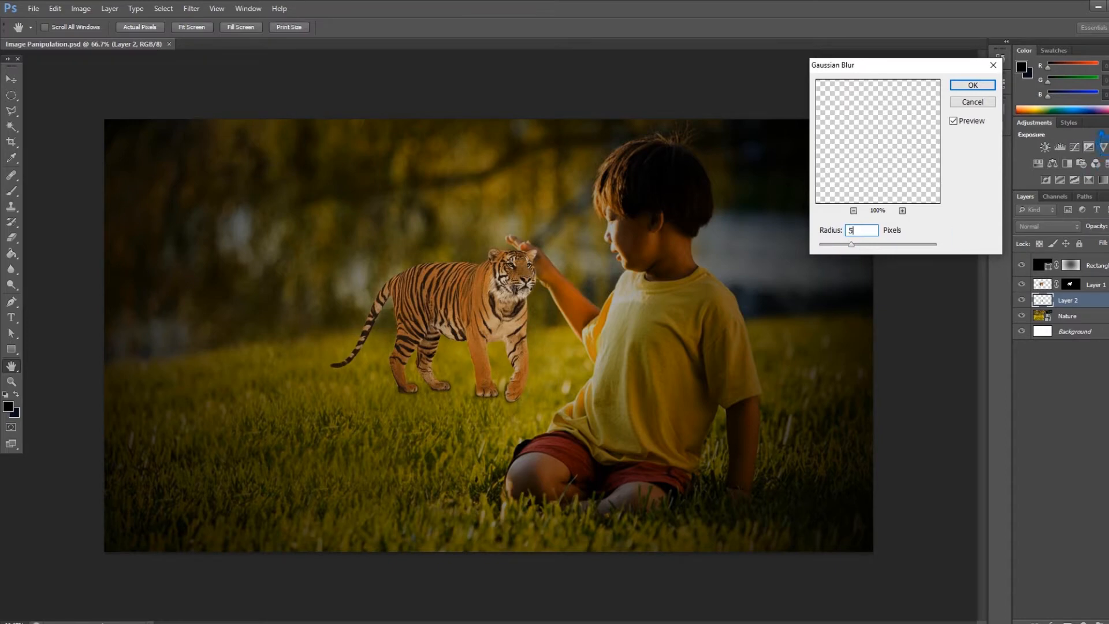
{"action": "left_click", "coordinate": [972, 85]}
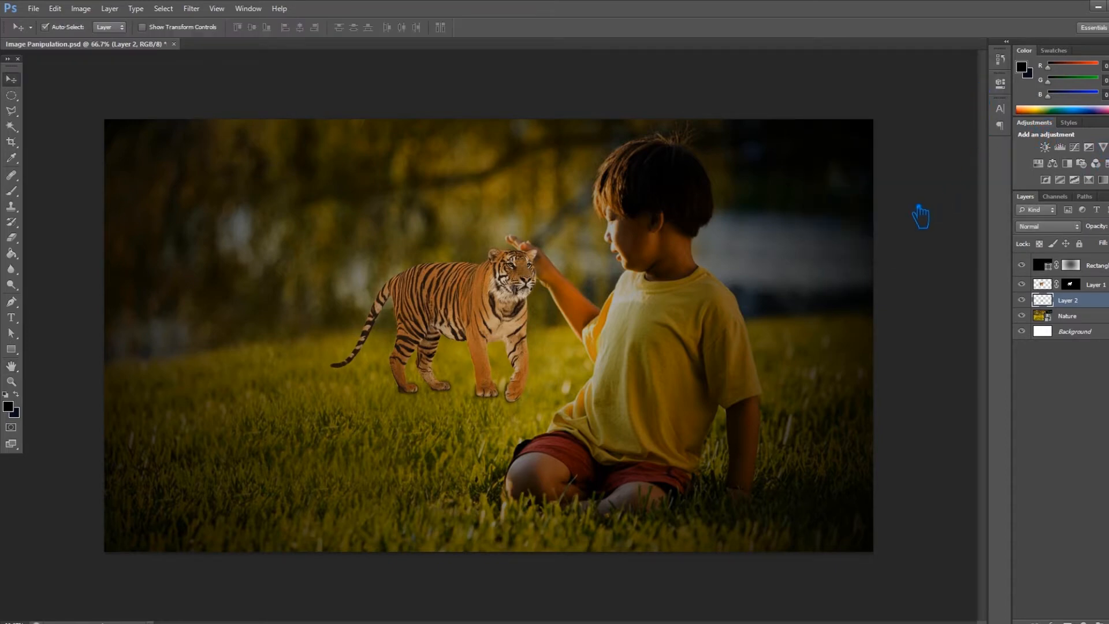
Duplicate the paw shadow layer and apply a 5.0-pixel Gaussian Blur to the copy.
{"action": "key", "text": "ctrl+j"}
{"action": "left_click", "coordinate": [55, 8]}
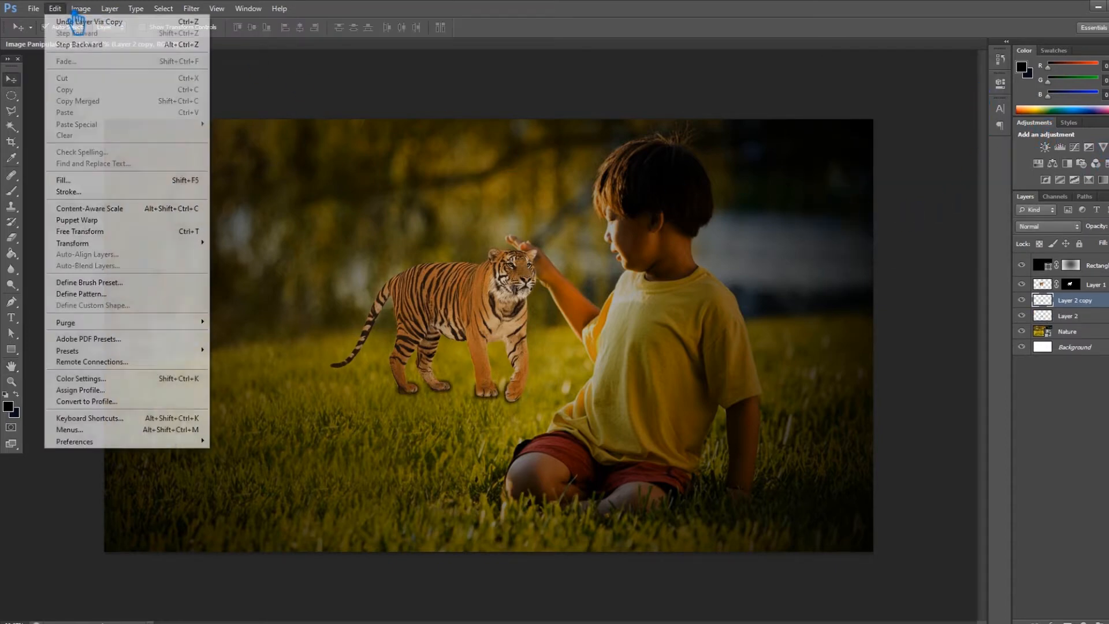
{"action": "mouse_move", "coordinate": [191, 8]}
{"action": "mouse_move", "coordinate": [248, 131]}
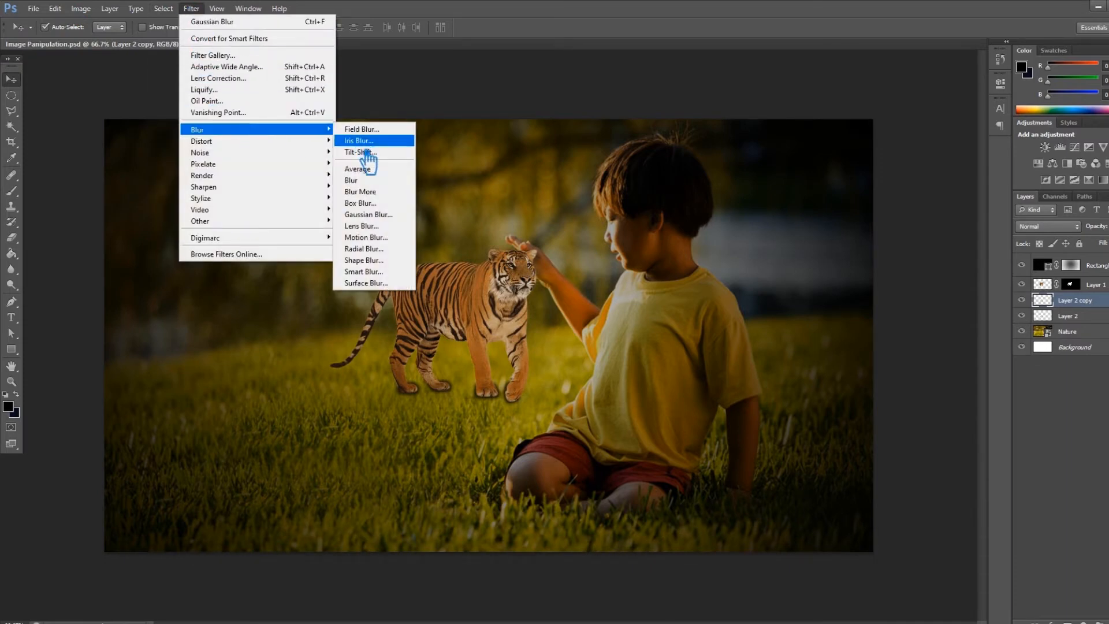
{"action": "left_click", "coordinate": [384, 215]}
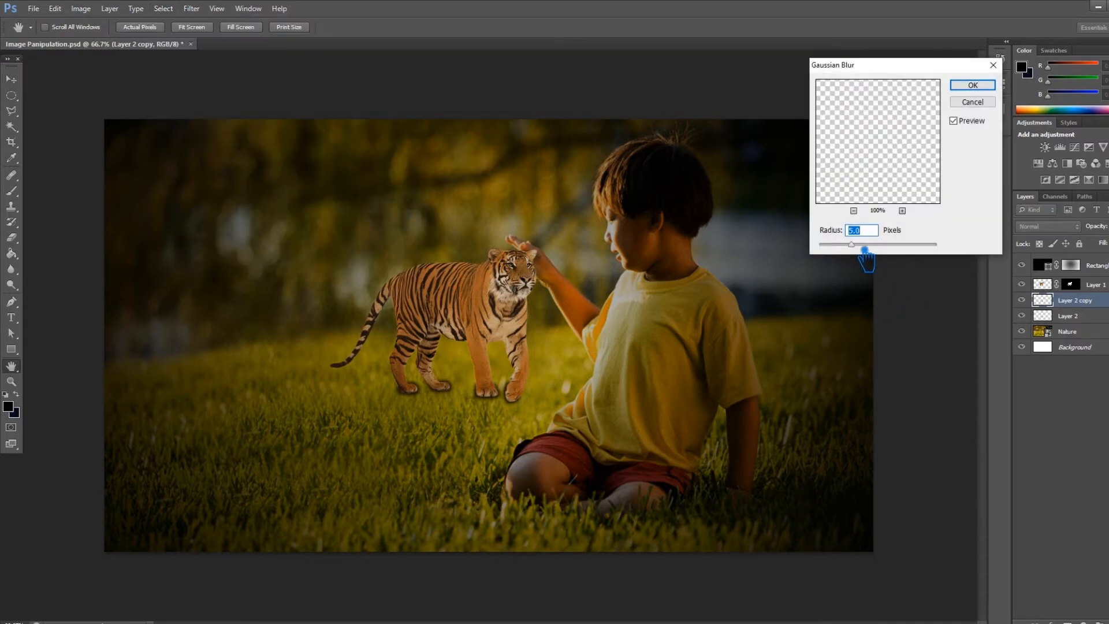
{"action": "key", "text": "Return"}
{"action": "key", "text": "v"}
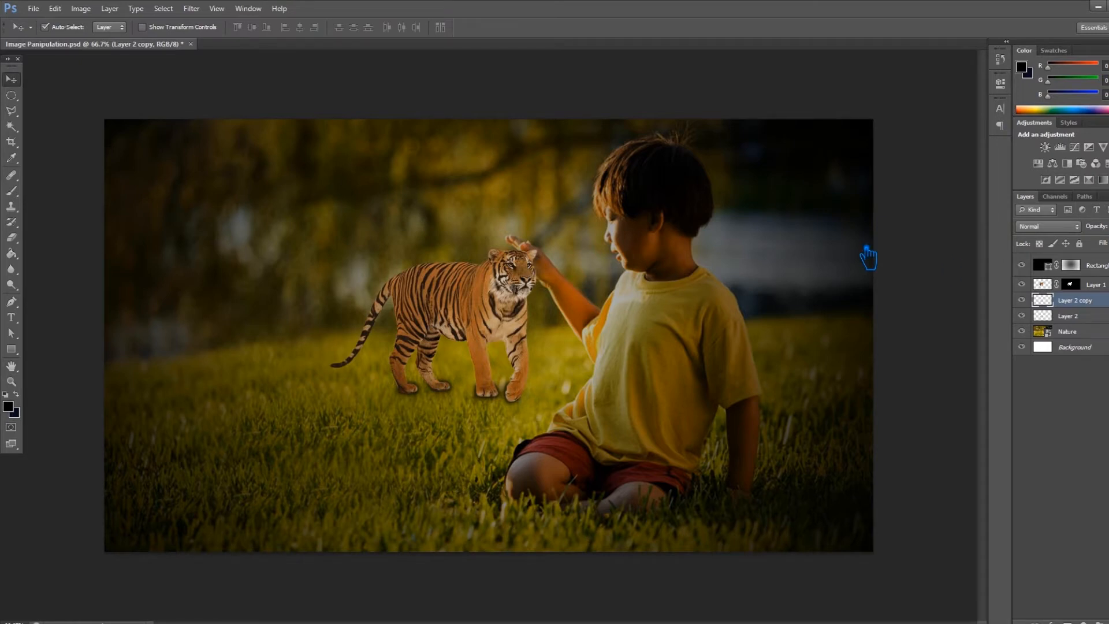
Merge Layer 2 and its copy into one shadow layer and add a layer mask to it.
{"action": "left_click", "coordinate": [1090, 318], "text": "shift"}
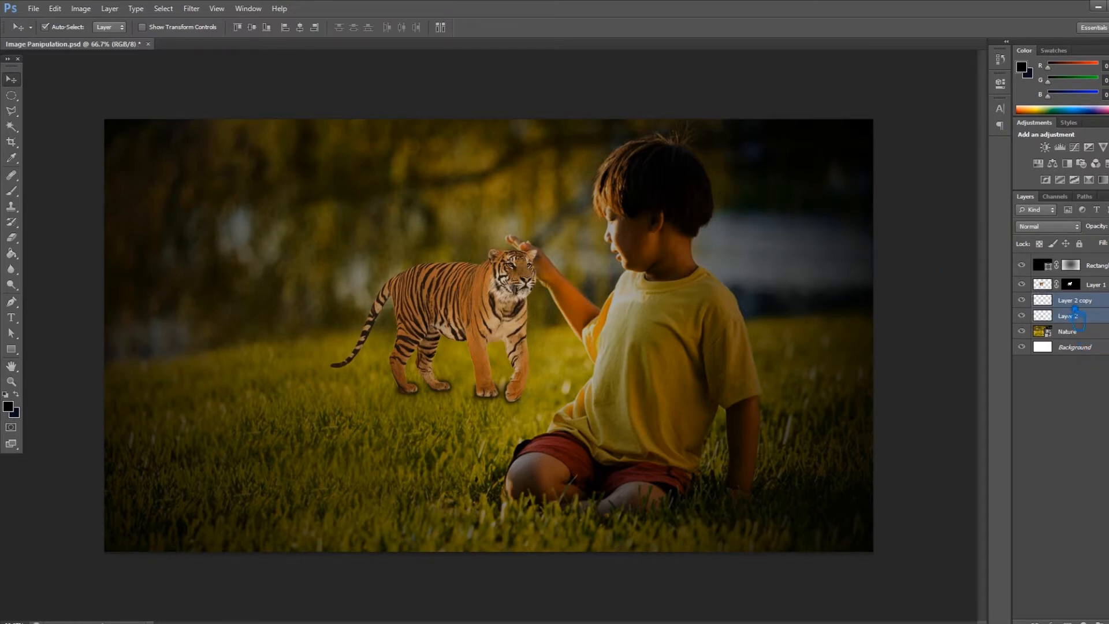
{"action": "right_click", "coordinate": [1076, 317]}
{"action": "left_click", "coordinate": [970, 486]}
{"action": "left_click", "coordinate": [1067, 621]}
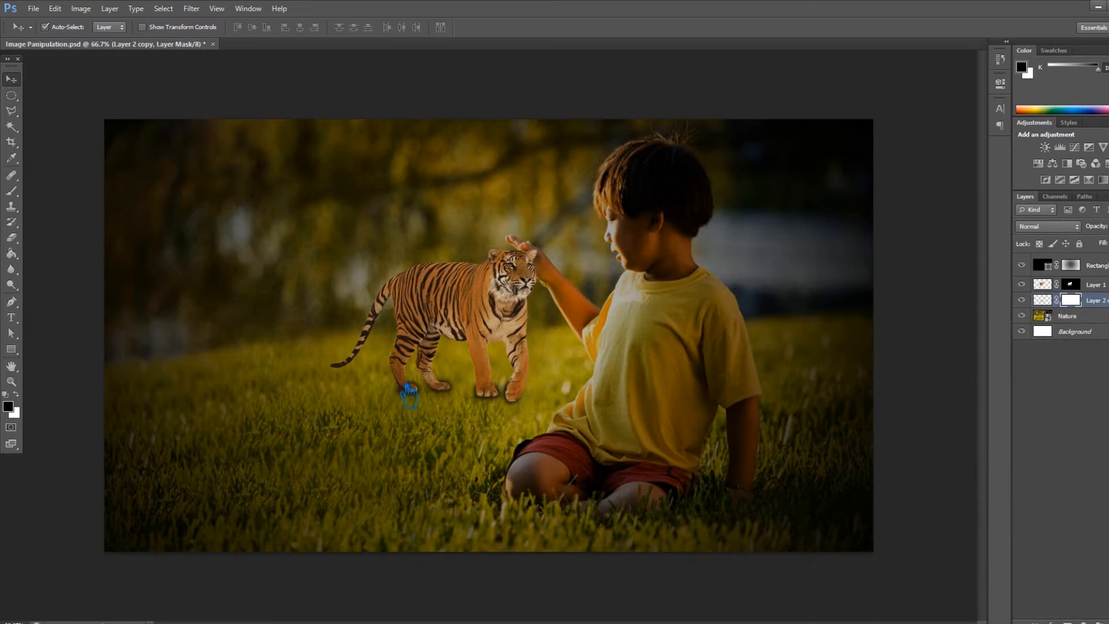
Soften the shadows around the four paws by painting black on the mask with a size 45 brush at 50% opacity, and save the document.
{"action": "key", "text": "ctrl+plus"}
{"action": "key", "text": "ctrl+plus"}
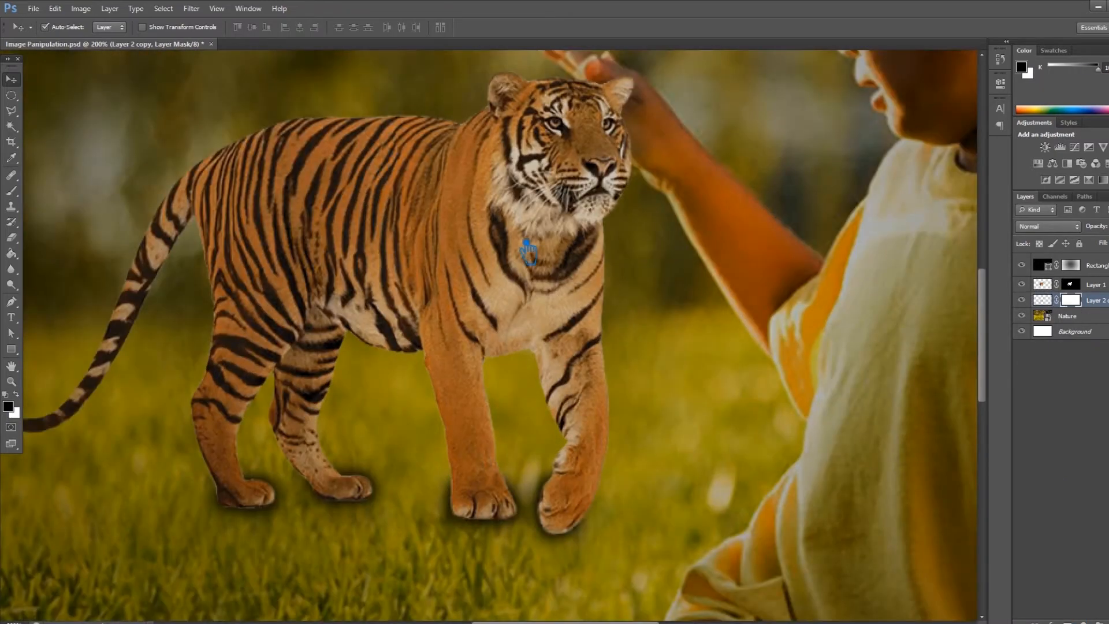
{"action": "key", "text": "b"}
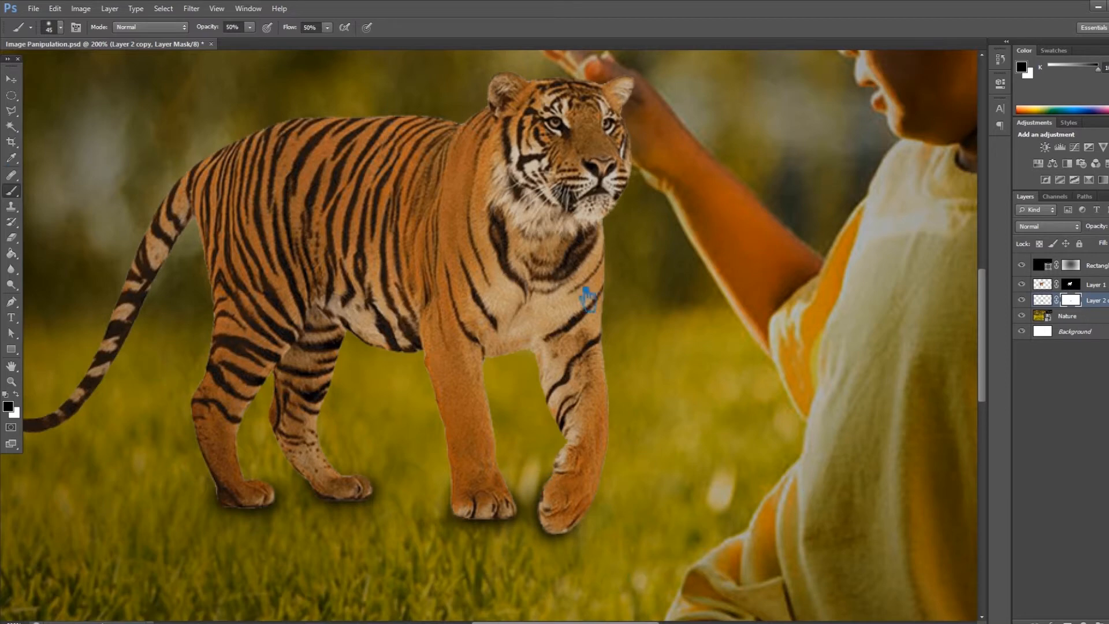
{"action": "left_click", "coordinate": [11, 79]}
{"action": "key", "text": "ctrl+minus"}
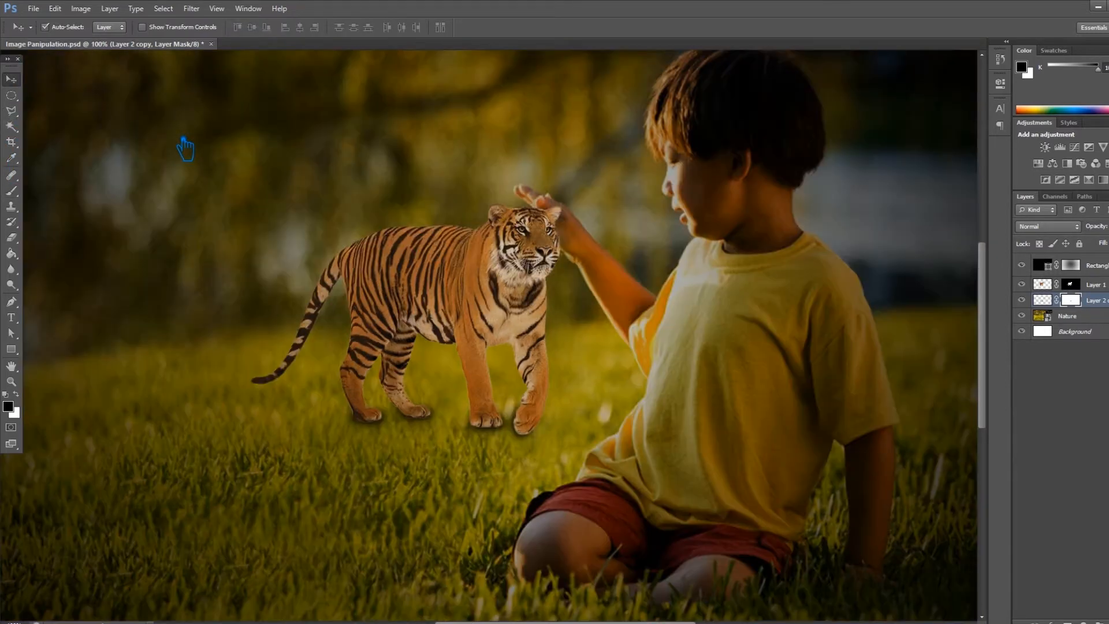
{"action": "key", "text": "ctrl+minus"}
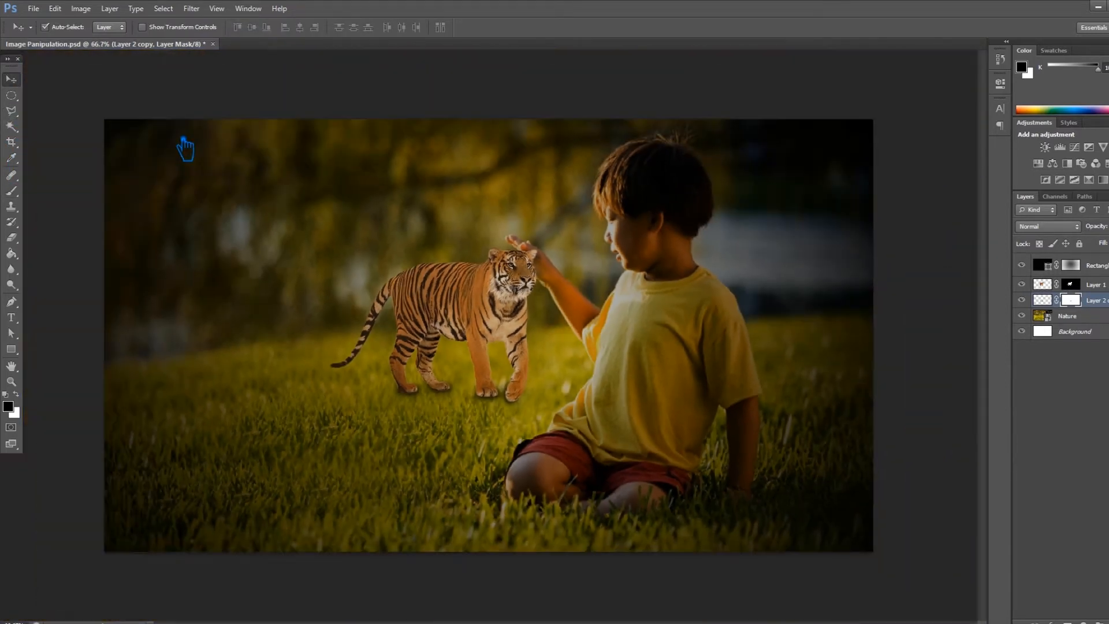
{"action": "key", "text": "ctrl+s"}
{"action": "left_click", "coordinate": [12, 190]}
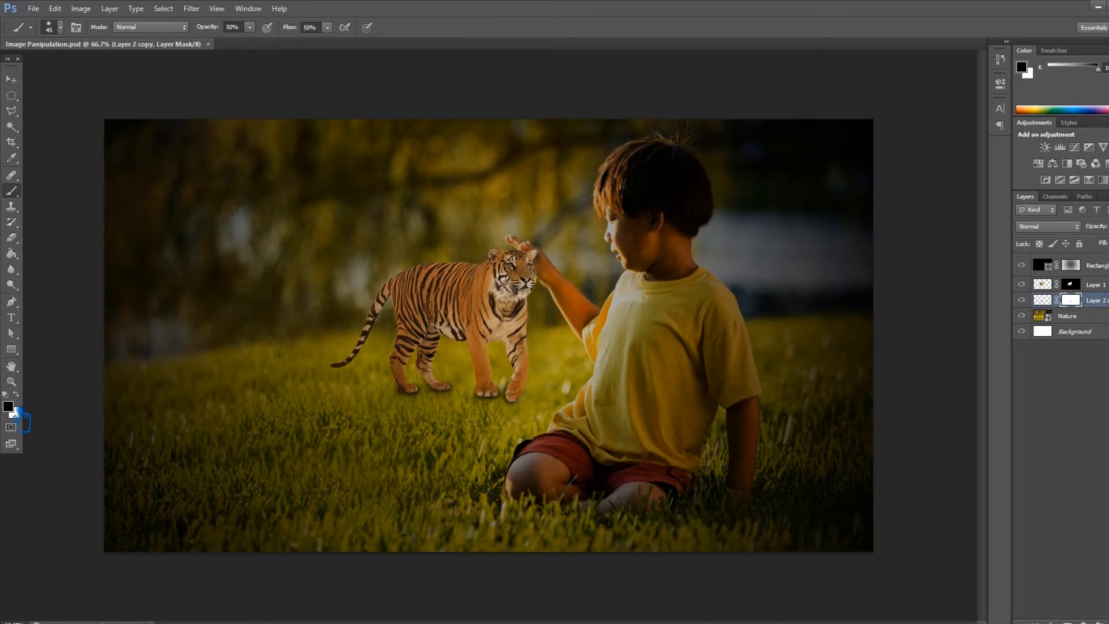
{"action": "left_click", "coordinate": [10, 407]}
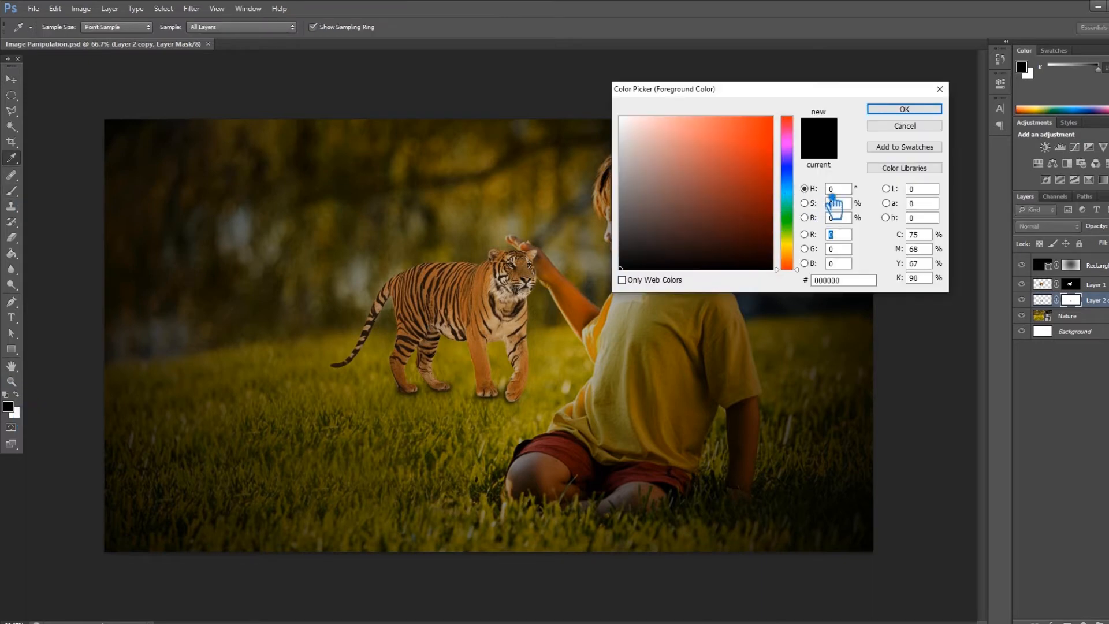
{"action": "left_click", "coordinate": [918, 134]}
{"action": "left_click", "coordinate": [9, 408]}
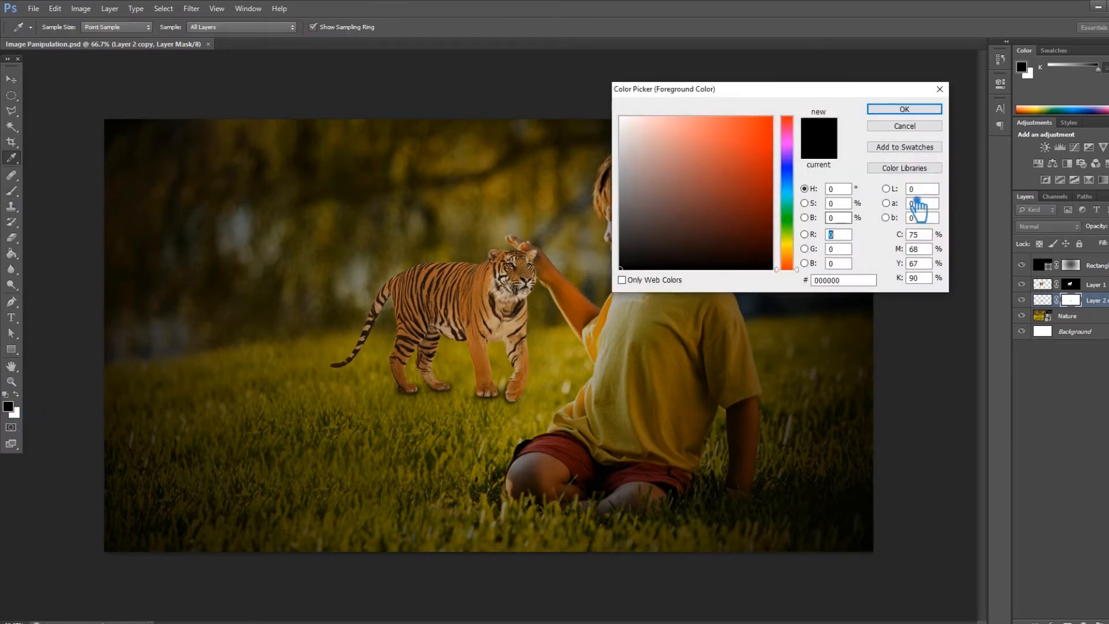
{"action": "left_click", "coordinate": [909, 131]}
{"action": "left_click", "coordinate": [16, 394]}
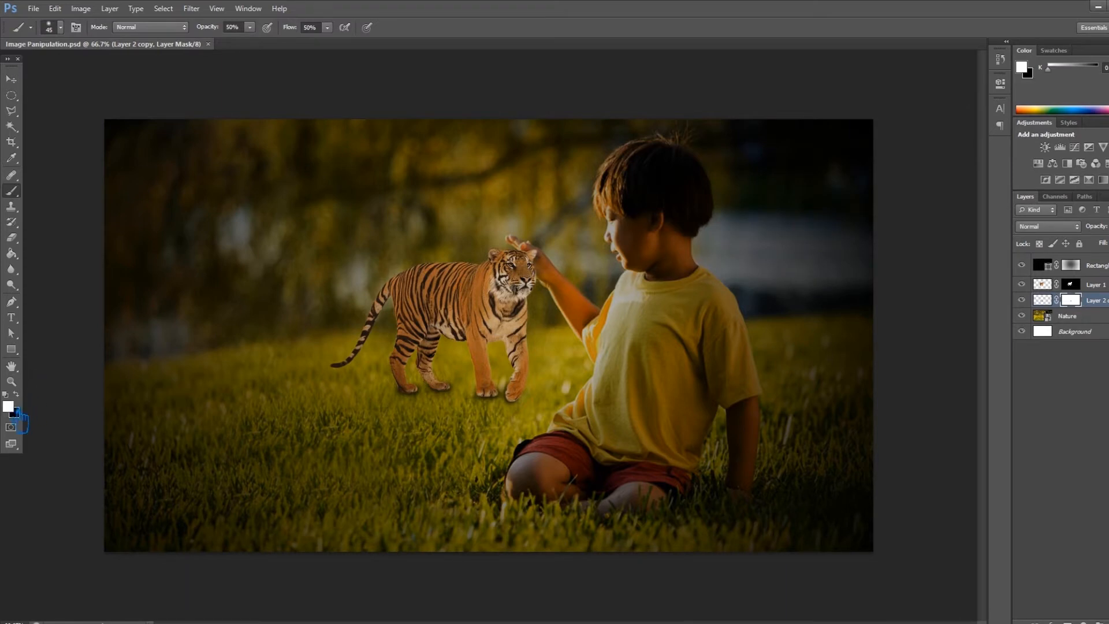
{"action": "left_click", "coordinate": [8, 407]}
{"action": "left_click", "coordinate": [797, 243]}
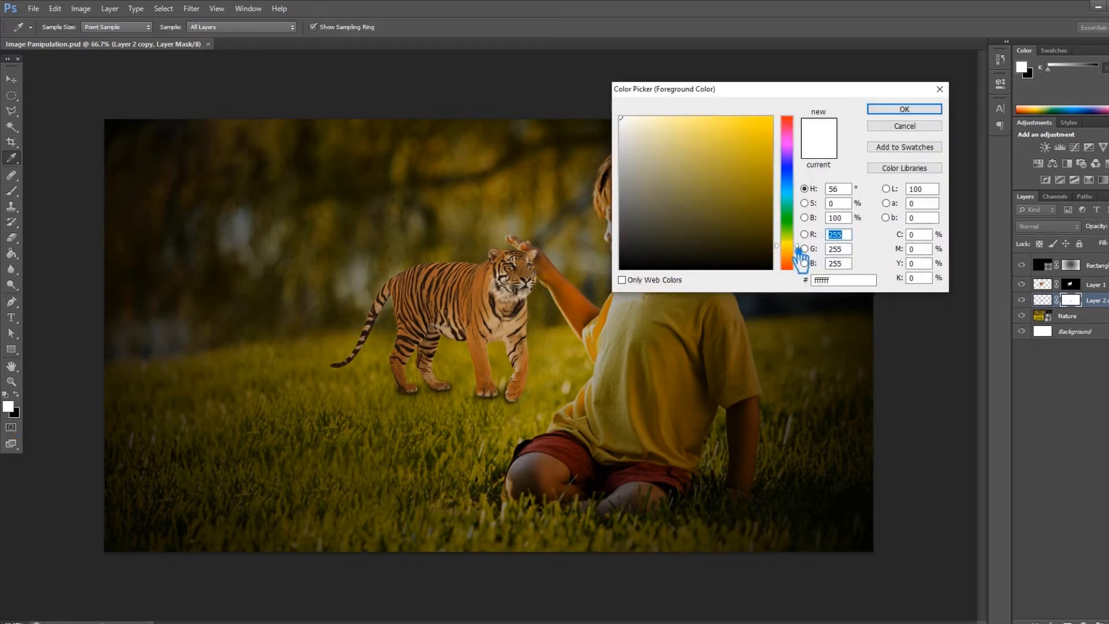
{"action": "left_click_drag", "start_coordinate": [799, 255], "coordinate": [799, 269]}
{"action": "left_click", "coordinate": [764, 123]}
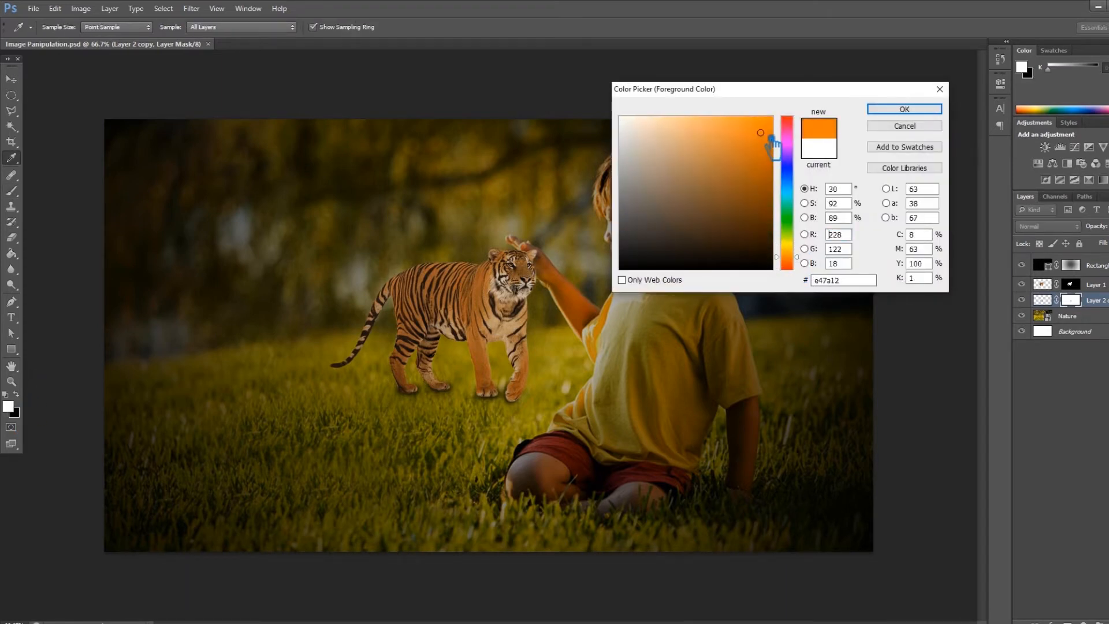
{"action": "left_click", "coordinate": [918, 109]}
{"action": "key", "text": "b"}
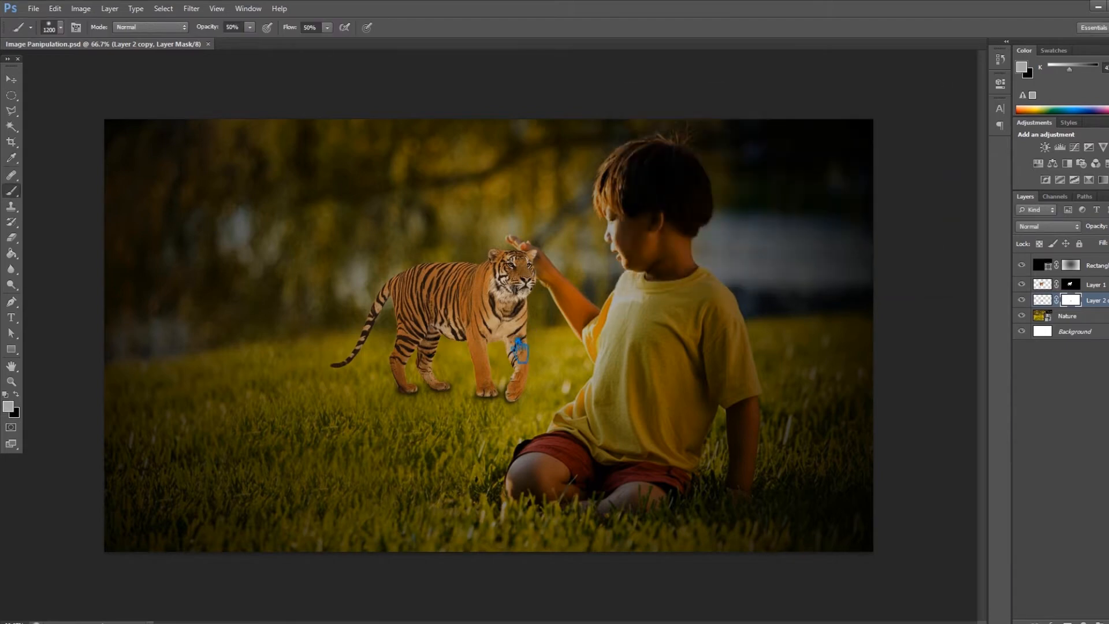
{"action": "left_click_drag", "start_coordinate": [506, 345], "coordinate": [483, 340]}
Add a new layer above the shadow layer, undo the black brush stroke on it, and set the foreground color to bright orange.
{"action": "key", "text": "ctrl+shift+alt+n"}
{"action": "left_click", "coordinate": [480, 336]}
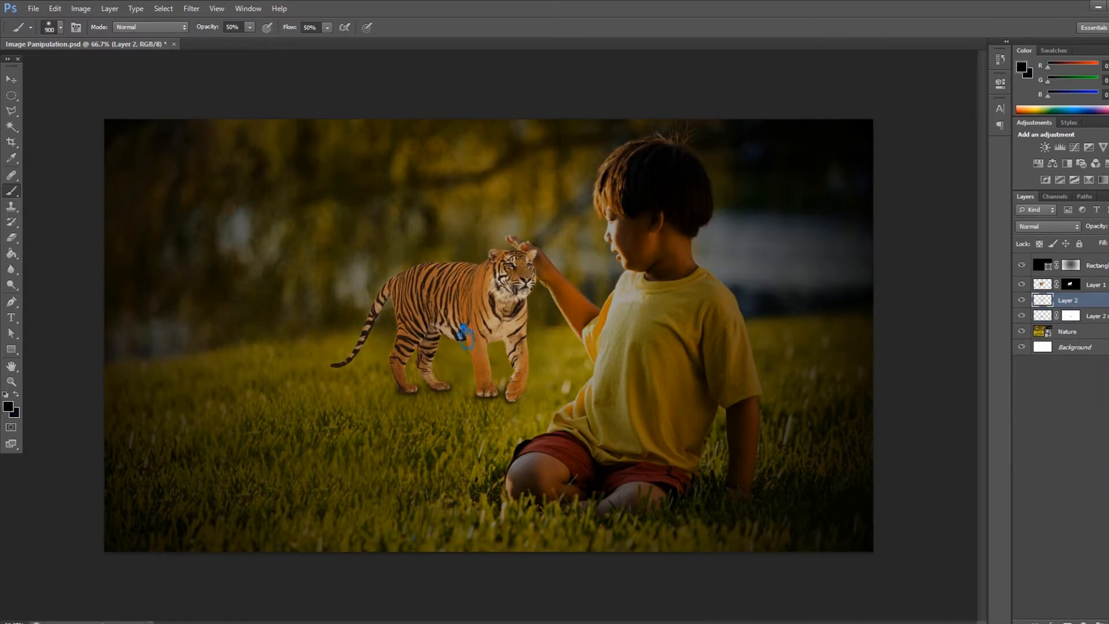
{"action": "key", "text": "ctrl+z"}
{"action": "left_click", "coordinate": [9, 406]}
{"action": "left_click", "coordinate": [800, 261]}
{"action": "left_click_drag", "start_coordinate": [802, 263], "coordinate": [802, 262]}
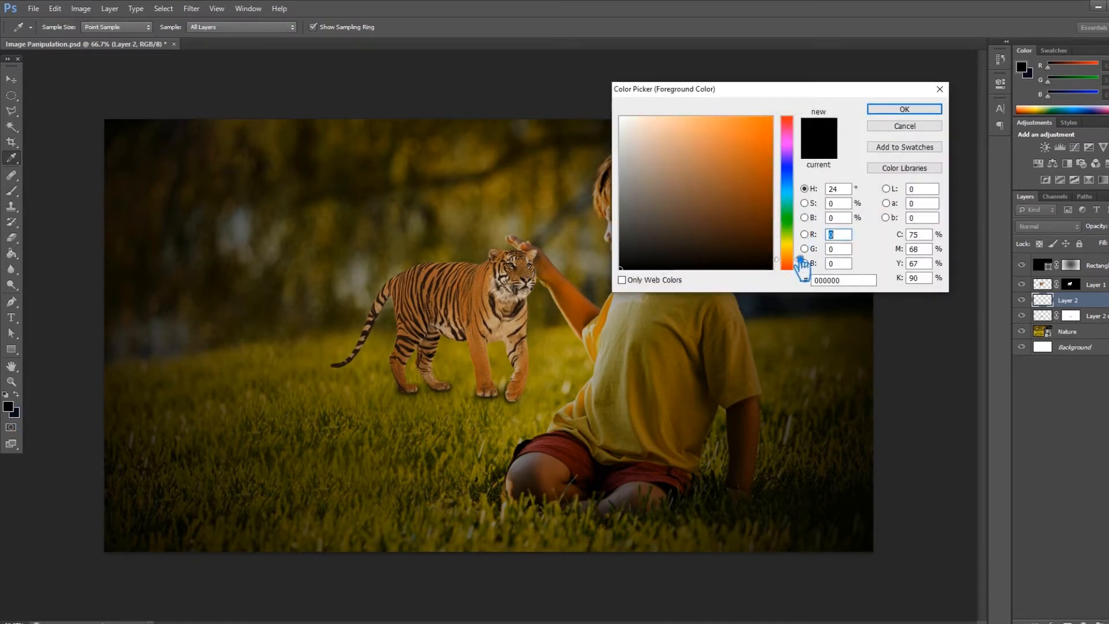
{"action": "left_click_drag", "start_coordinate": [770, 173], "coordinate": [788, 124]}
{"action": "left_click", "coordinate": [899, 110]}
Paint a soft orange glow over the tiger and boy with a size 900 brush at 50% opacity, and move its layer above the tiger layer.
{"action": "mouse_move", "coordinate": [470, 289]}
{"action": "left_mouse_down"}
{"action": "mouse_move", "coordinate": [520, 311]}
{"action": "mouse_move", "coordinate": [508, 342]}
{"action": "mouse_move", "coordinate": [462, 351]}
{"action": "mouse_move", "coordinate": [386, 335]}
{"action": "mouse_move", "coordinate": [544, 306]}
{"action": "mouse_move", "coordinate": [537, 315]}
{"action": "mouse_move", "coordinate": [643, 260]}
{"action": "left_mouse_up"}
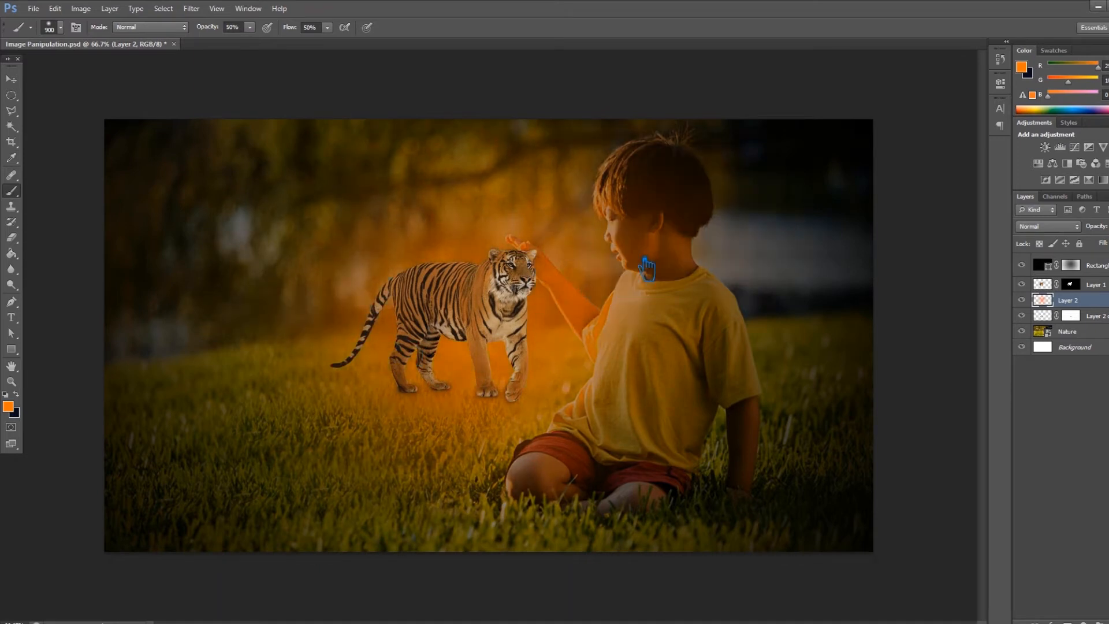
{"action": "mouse_move", "coordinate": [688, 427]}
{"action": "left_mouse_down"}
{"action": "mouse_move", "coordinate": [717, 461]}
{"action": "mouse_move", "coordinate": [564, 475]}
{"action": "mouse_move", "coordinate": [708, 371]}
{"action": "mouse_move", "coordinate": [634, 225]}
{"action": "mouse_move", "coordinate": [428, 315]}
{"action": "left_mouse_up"}
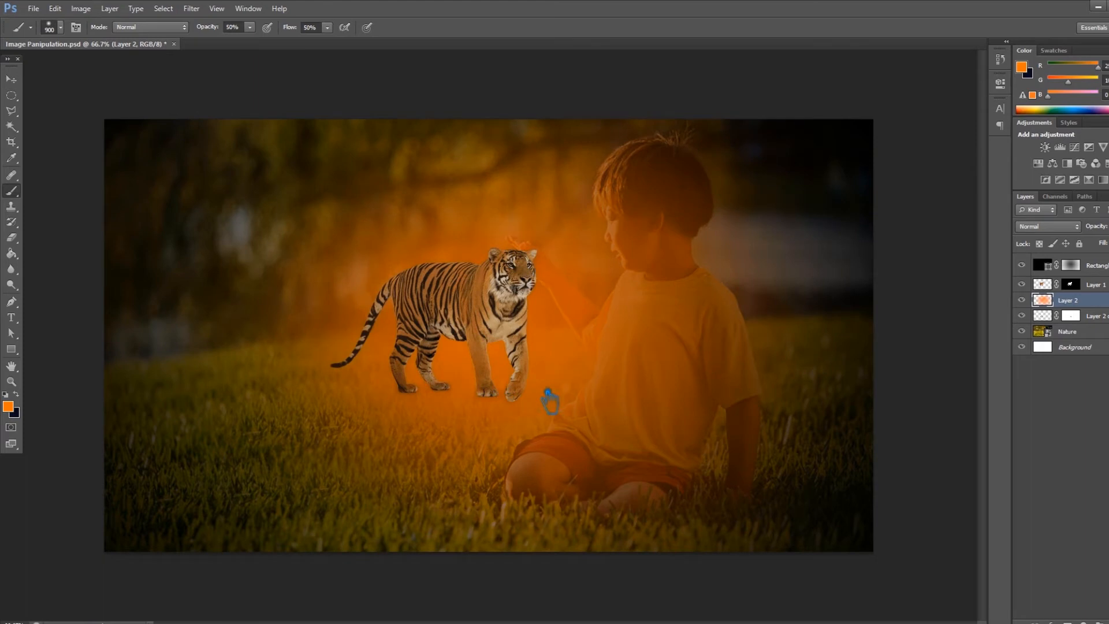
{"action": "left_click", "coordinate": [12, 80]}
{"action": "left_click_drag", "start_coordinate": [1094, 300], "coordinate": [1102, 288]}
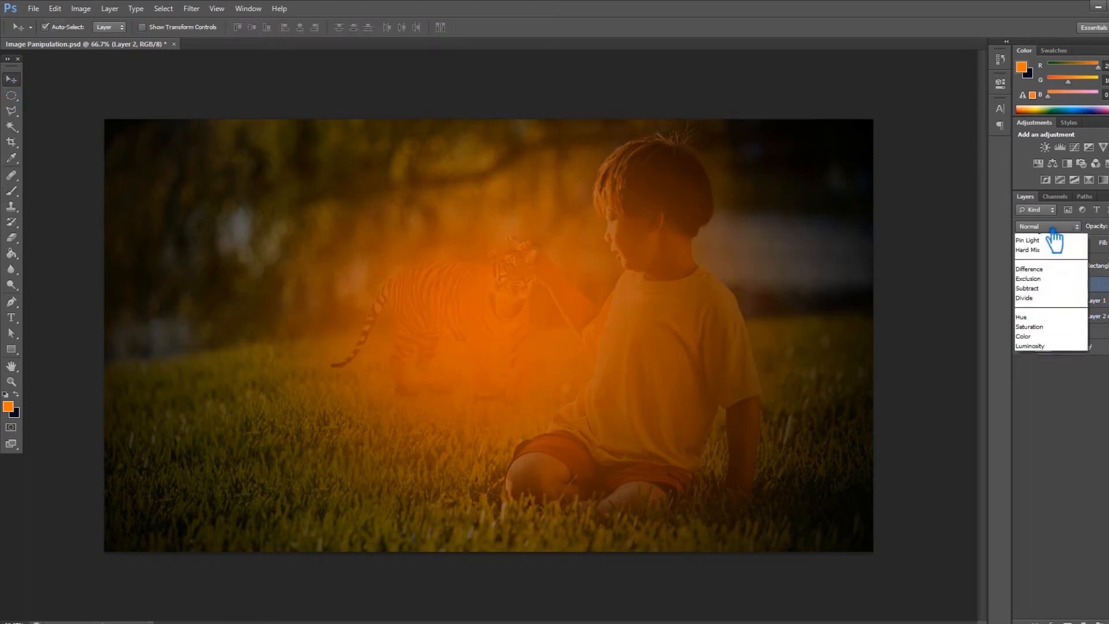
Try the Darken and Screen blend modes on the orange glow layer.
{"action": "key", "text": "Down"}
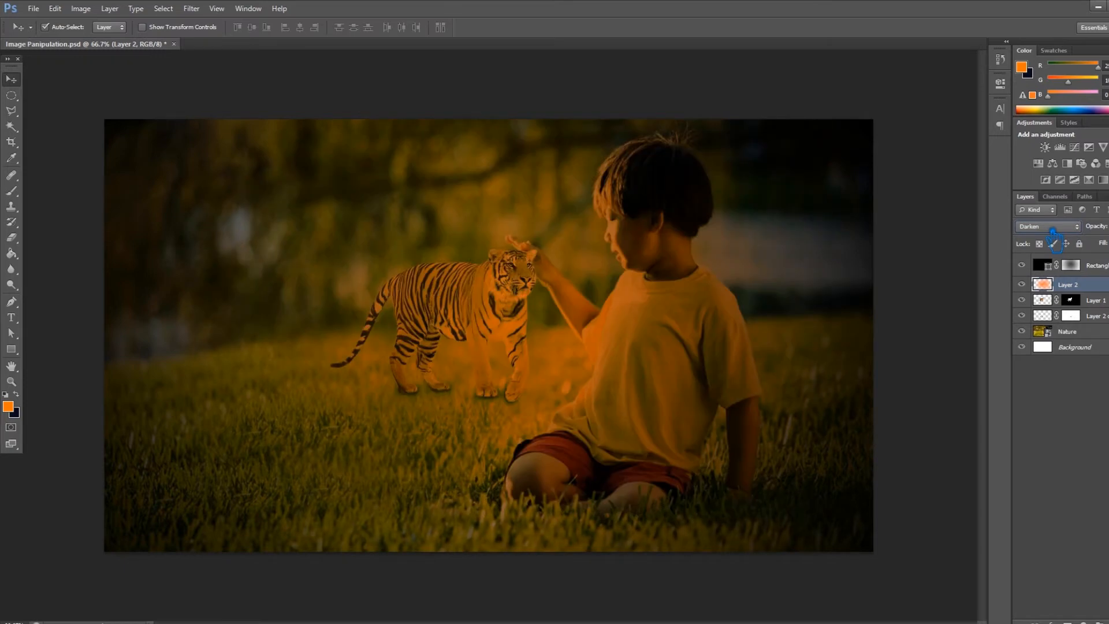
{"action": "left_click", "coordinate": [1047, 226]}
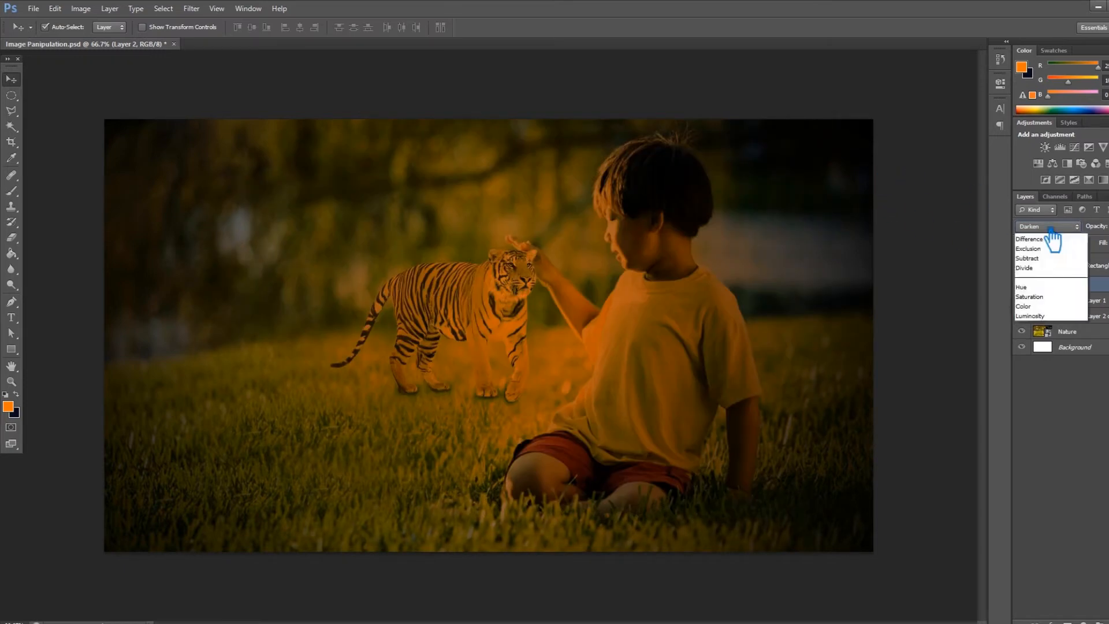
{"action": "left_click", "coordinate": [1049, 336]}
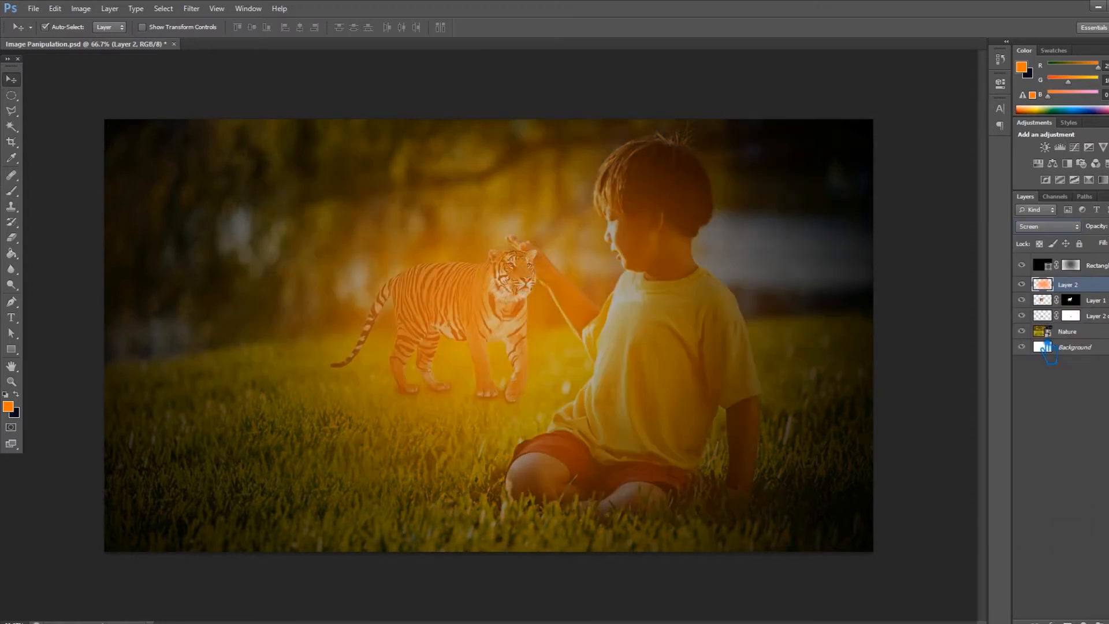
Set the orange glow layer's blend mode to Soft Light and deselect the layer.
{"action": "left_click", "coordinate": [1048, 227]}
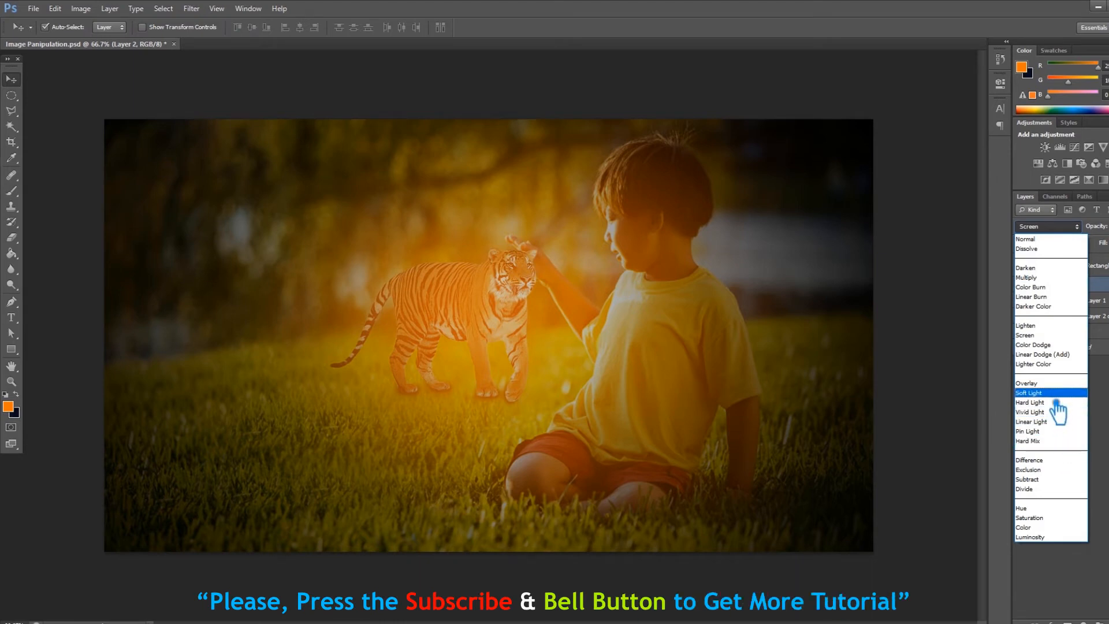
{"action": "left_click", "coordinate": [1055, 394]}
{"action": "left_click", "coordinate": [944, 221]}
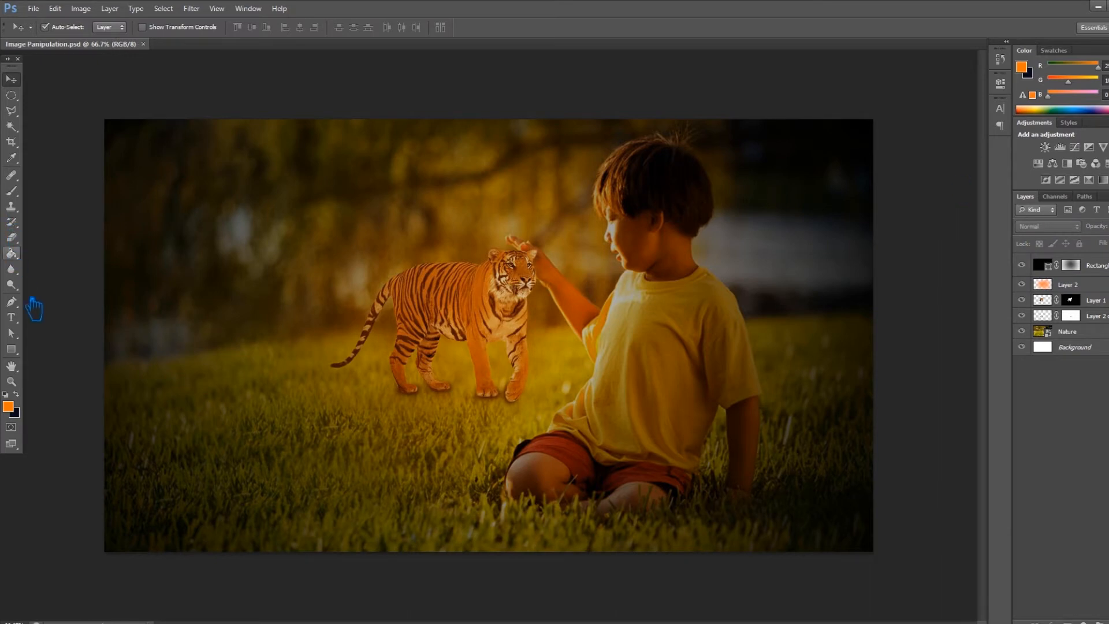
Choose the Brush tool and add a new layer directly above the orange glow layer.
{"action": "left_click", "coordinate": [12, 192]}
{"action": "left_click", "coordinate": [1092, 291]}
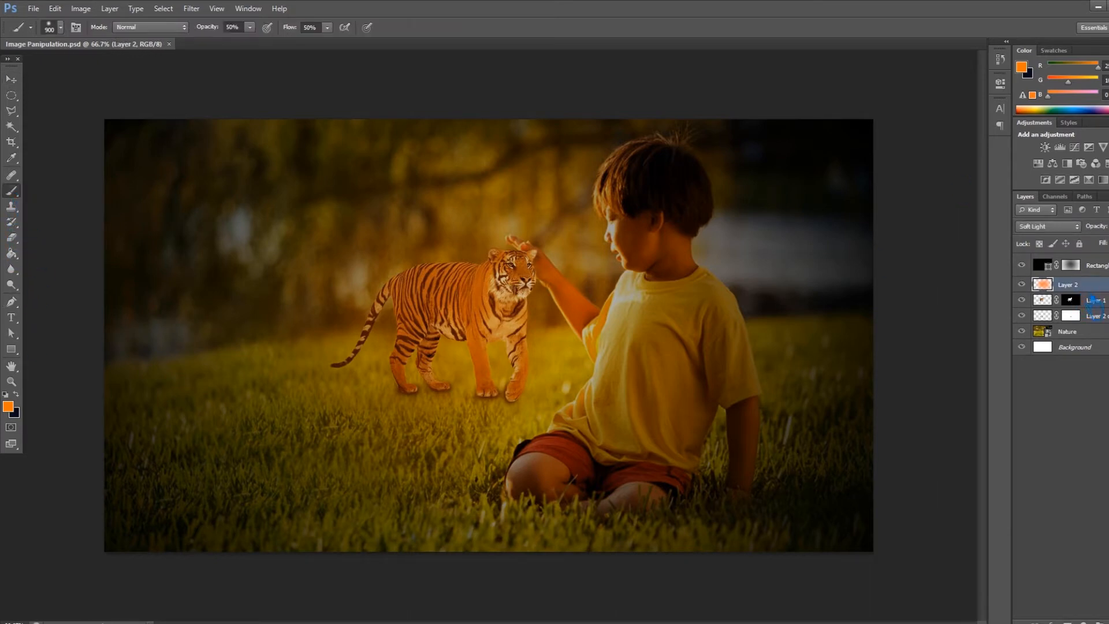
{"action": "left_click", "coordinate": [1083, 622]}
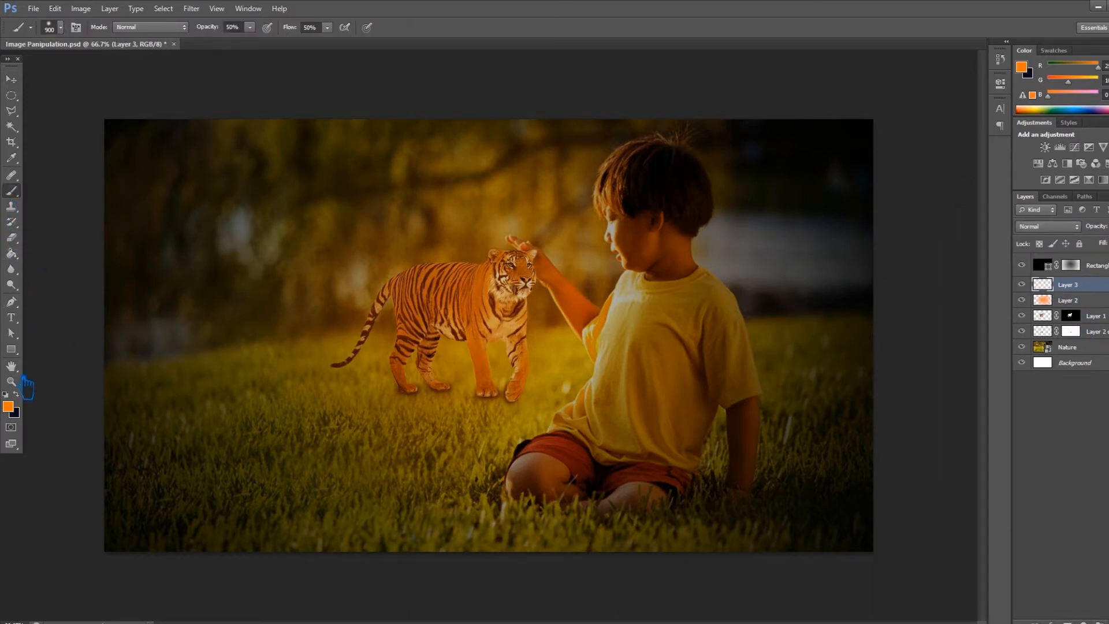
Set the foreground colour to black (000000) and darken the whole scene on the new layer with a size 900 brush at 50% opacity.
{"action": "left_click", "coordinate": [11, 408]}
{"action": "left_click", "coordinate": [639, 266]}
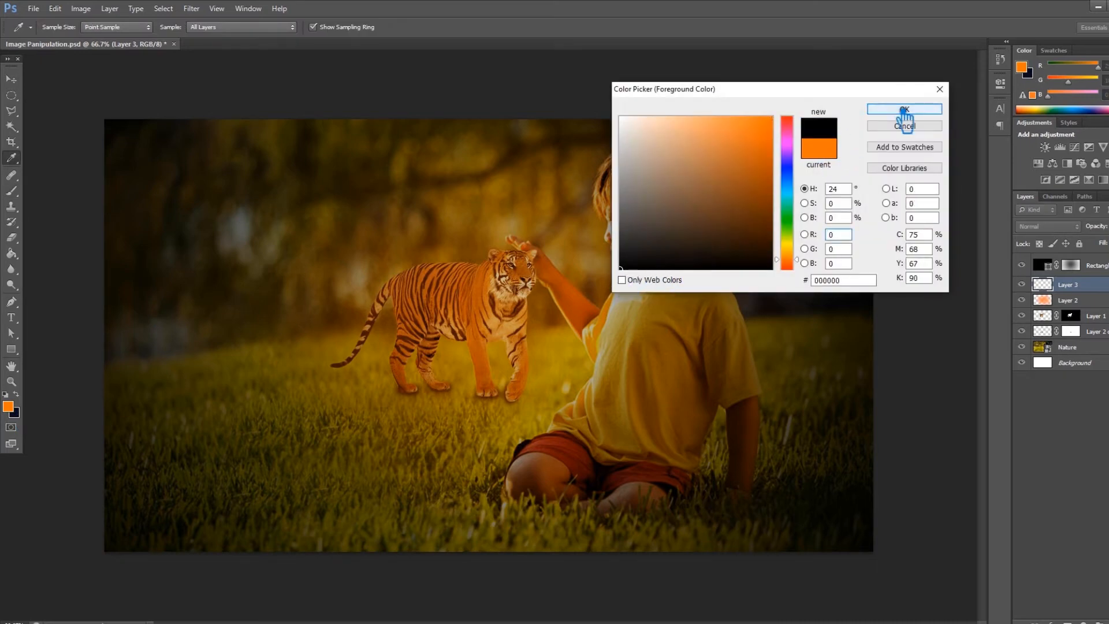
{"action": "left_click", "coordinate": [905, 107]}
{"action": "mouse_move", "coordinate": [354, 184]}
{"action": "left_mouse_down"}
{"action": "mouse_move", "coordinate": [191, 255]}
{"action": "mouse_move", "coordinate": [183, 485]}
{"action": "mouse_move", "coordinate": [515, 164]}
{"action": "mouse_move", "coordinate": [867, 306]}
{"action": "mouse_move", "coordinate": [359, 514]}
{"action": "mouse_move", "coordinate": [409, 379]}
{"action": "mouse_move", "coordinate": [639, 243]}
{"action": "mouse_move", "coordinate": [523, 439]}
{"action": "left_mouse_up"}
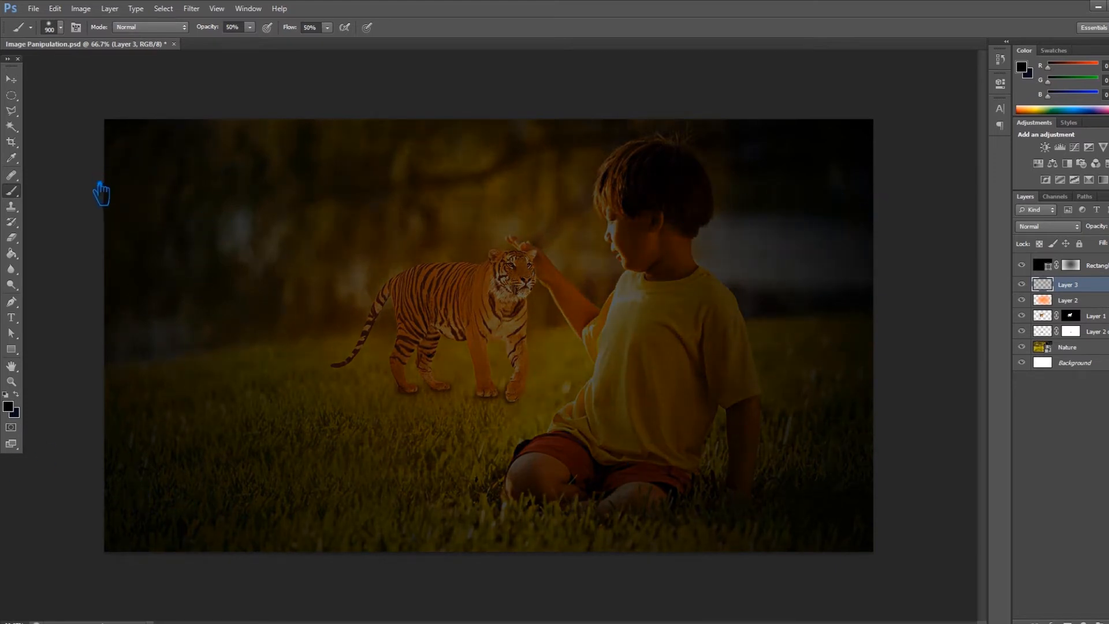
{"action": "mouse_move", "coordinate": [423, 522]}
{"action": "left_mouse_down"}
{"action": "mouse_move", "coordinate": [386, 331]}
{"action": "mouse_move", "coordinate": [804, 230]}
{"action": "left_mouse_up"}
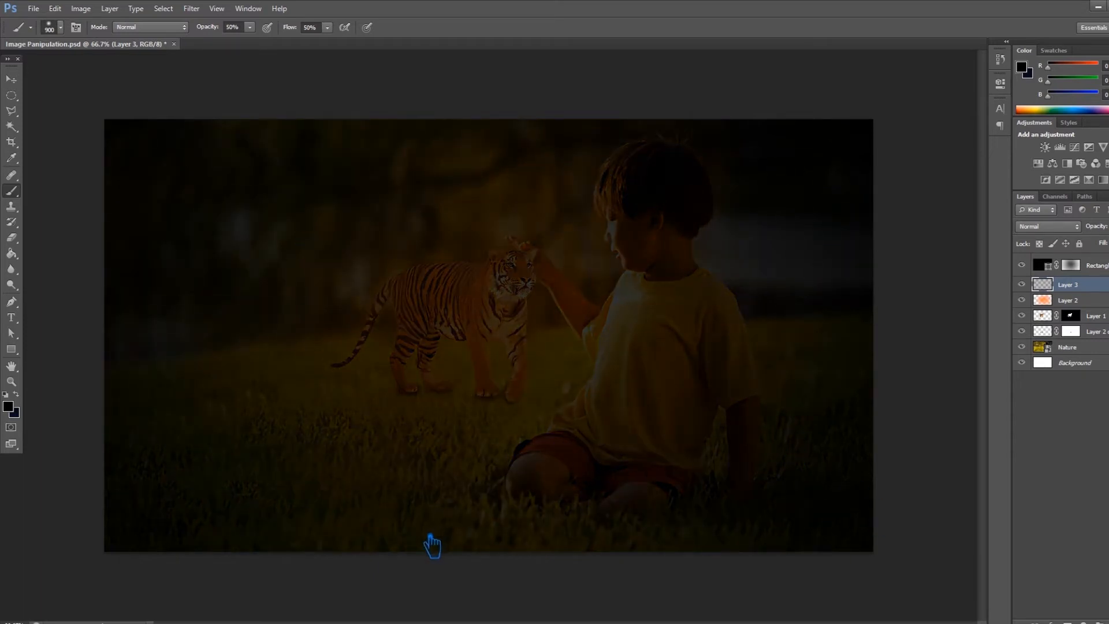
Add a layer mask to the dark layer and paint grey on it over the tiger and boy with the size 900 brush.
{"action": "left_click", "coordinate": [1067, 622]}
{"action": "mouse_move", "coordinate": [496, 306]}
{"action": "left_mouse_down"}
{"action": "mouse_move", "coordinate": [650, 320]}
{"action": "mouse_move", "coordinate": [554, 258]}
{"action": "left_mouse_up"}
{"action": "mouse_move", "coordinate": [602, 284]}
{"action": "left_mouse_down"}
{"action": "mouse_move", "coordinate": [519, 202]}
{"action": "mouse_move", "coordinate": [438, 341]}
{"action": "left_mouse_up"}
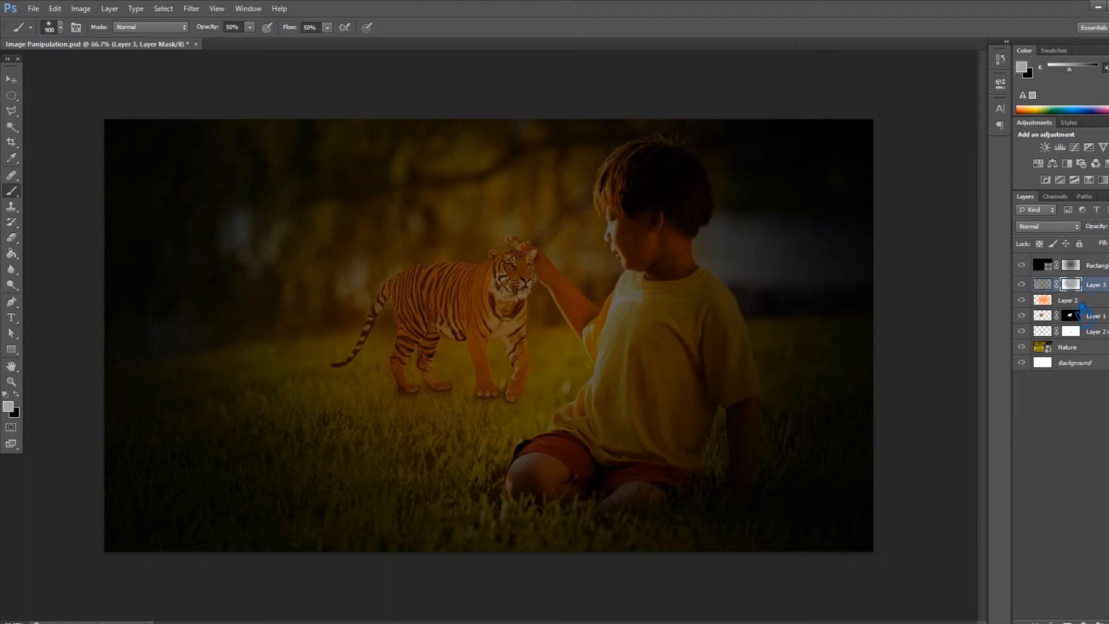
Add a layer mask to the orange glow layer and tone down the glow by painting grey on it with a size 250 brush.
{"action": "left_click", "coordinate": [1080, 303]}
{"action": "left_click", "coordinate": [1066, 622]}
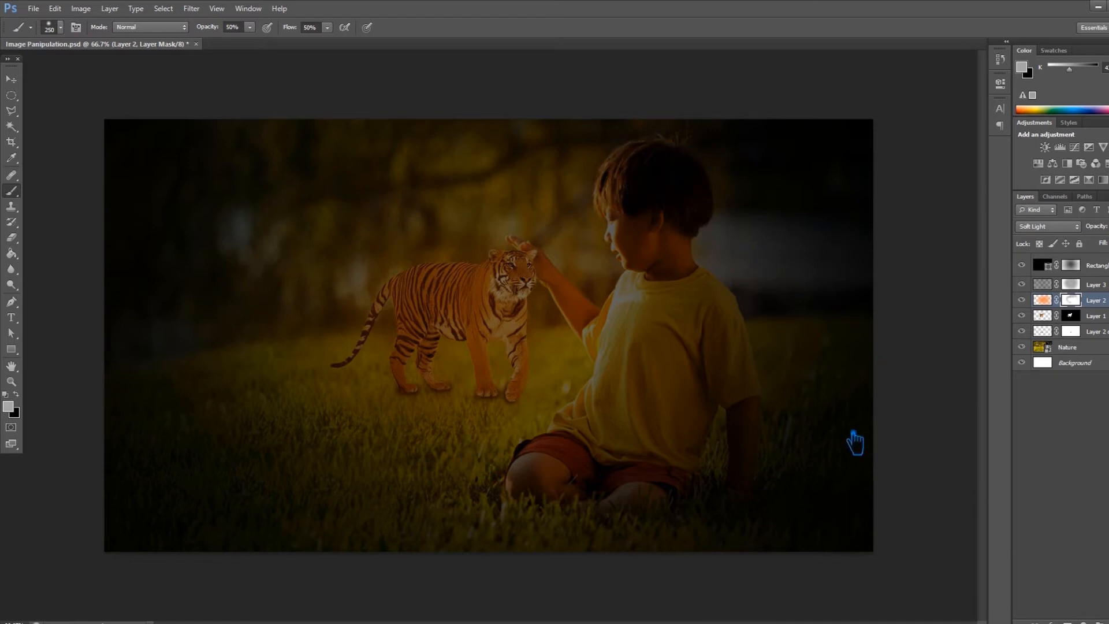
Paint black over the centre of the vignette rectangle's mask with a size 1200 brush to brighten the tiger and boy.
{"action": "left_click", "coordinate": [1038, 286]}
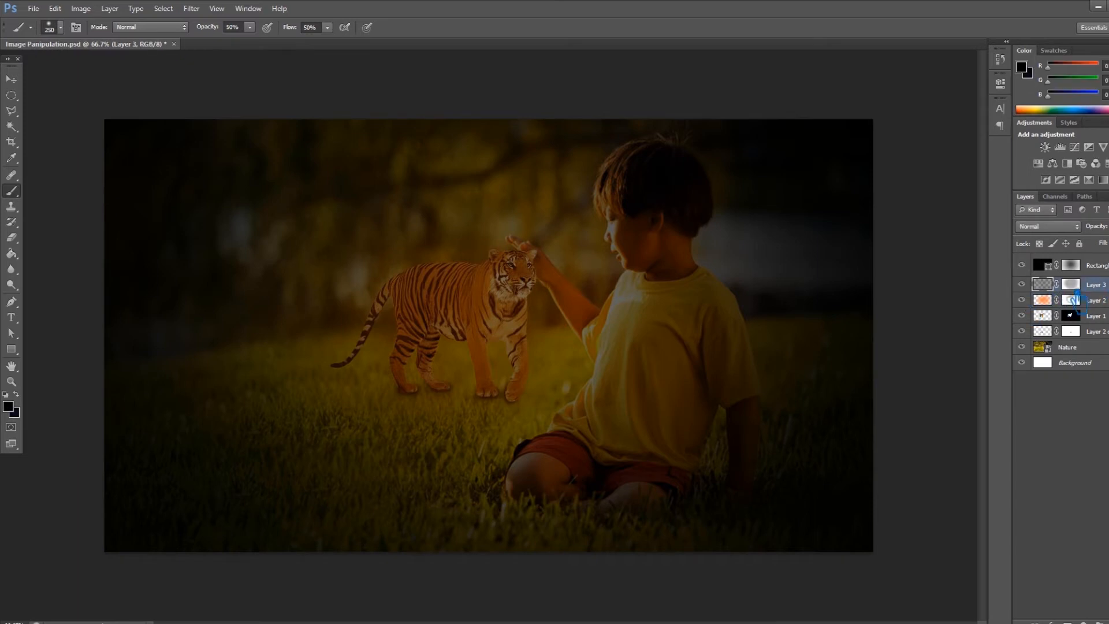
{"action": "left_click", "coordinate": [1070, 265]}
{"action": "left_click", "coordinate": [1022, 265]}
{"action": "left_click", "coordinate": [1022, 265]}
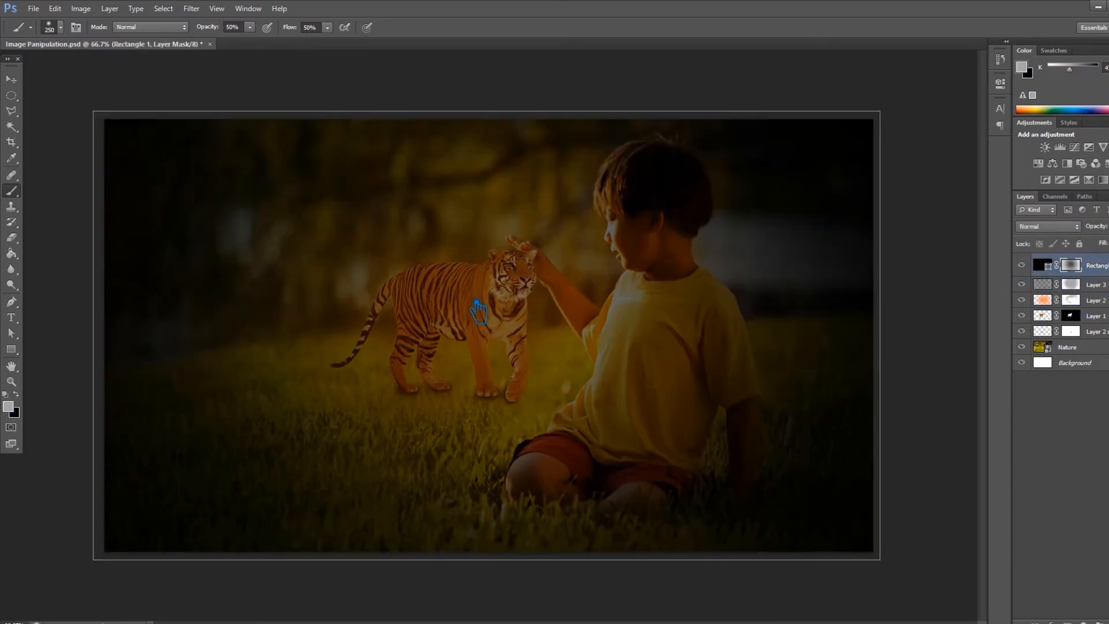
{"action": "key", "text": "bracketright"}
{"action": "key", "text": "bracketright"}
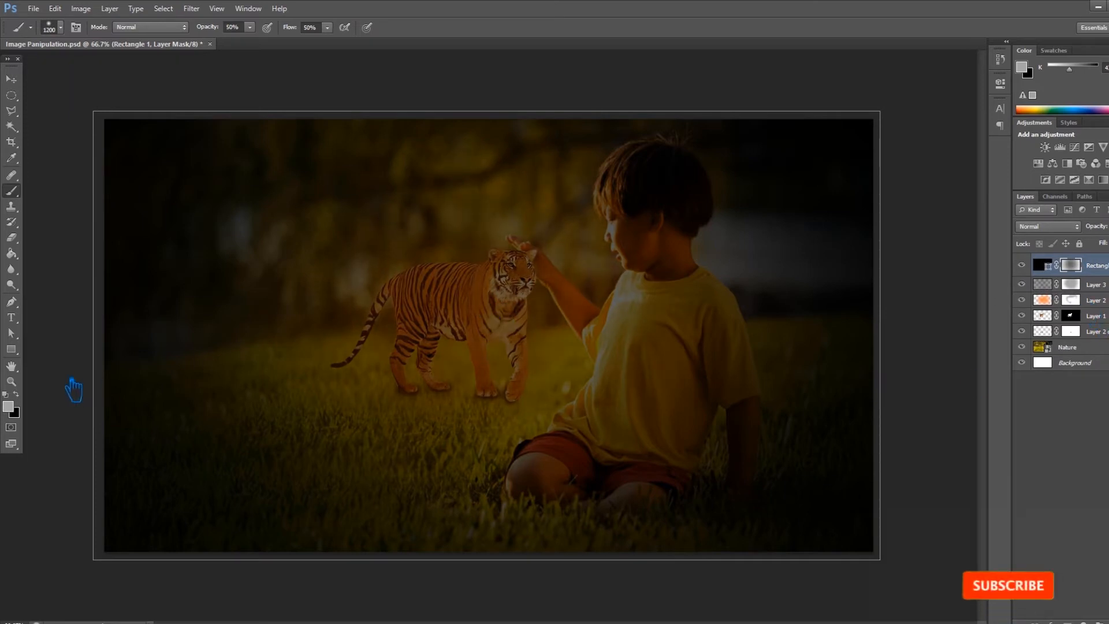
{"action": "left_click", "coordinate": [17, 395]}
{"action": "mouse_move", "coordinate": [471, 367]}
{"action": "left_mouse_down"}
{"action": "mouse_move", "coordinate": [507, 322]}
{"action": "mouse_move", "coordinate": [506, 252]}
{"action": "left_mouse_up"}
{"action": "mouse_move", "coordinate": [412, 271]}
{"action": "left_mouse_down"}
{"action": "mouse_move", "coordinate": [605, 228]}
{"action": "mouse_move", "coordinate": [384, 280]}
{"action": "left_mouse_up"}
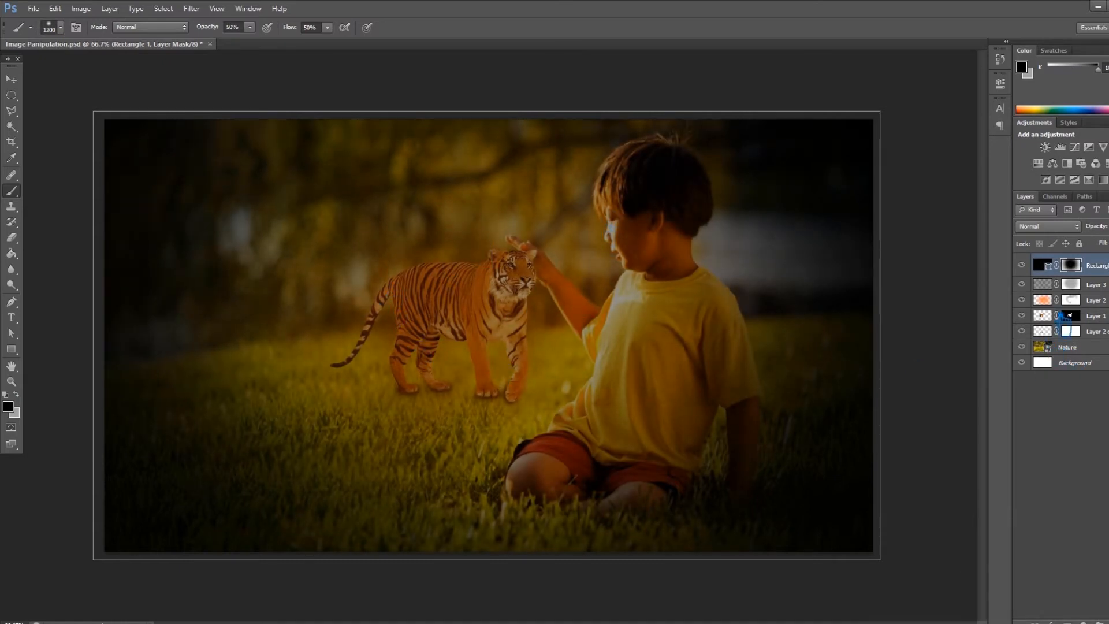
Paint black over the tiger and boy on the dark layer's mask, and undo the most recent changes.
{"action": "left_click", "coordinate": [1072, 284]}
{"action": "mouse_move", "coordinate": [520, 330]}
{"action": "left_mouse_down"}
{"action": "mouse_move", "coordinate": [508, 266]}
{"action": "mouse_move", "coordinate": [603, 234]}
{"action": "left_mouse_up"}
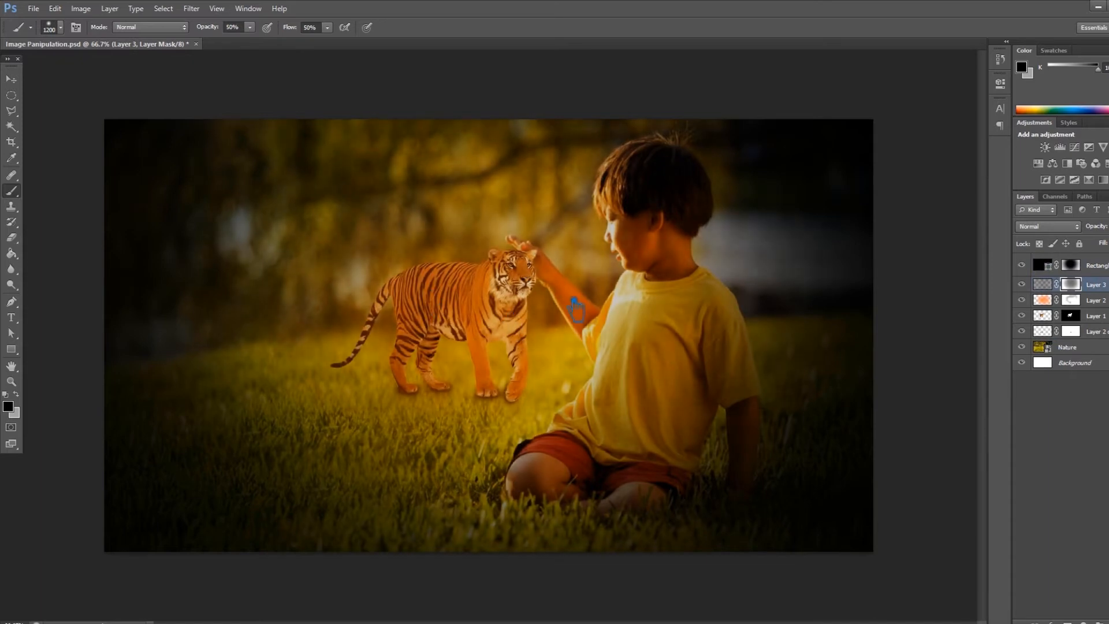
{"action": "left_click", "coordinate": [616, 337]}
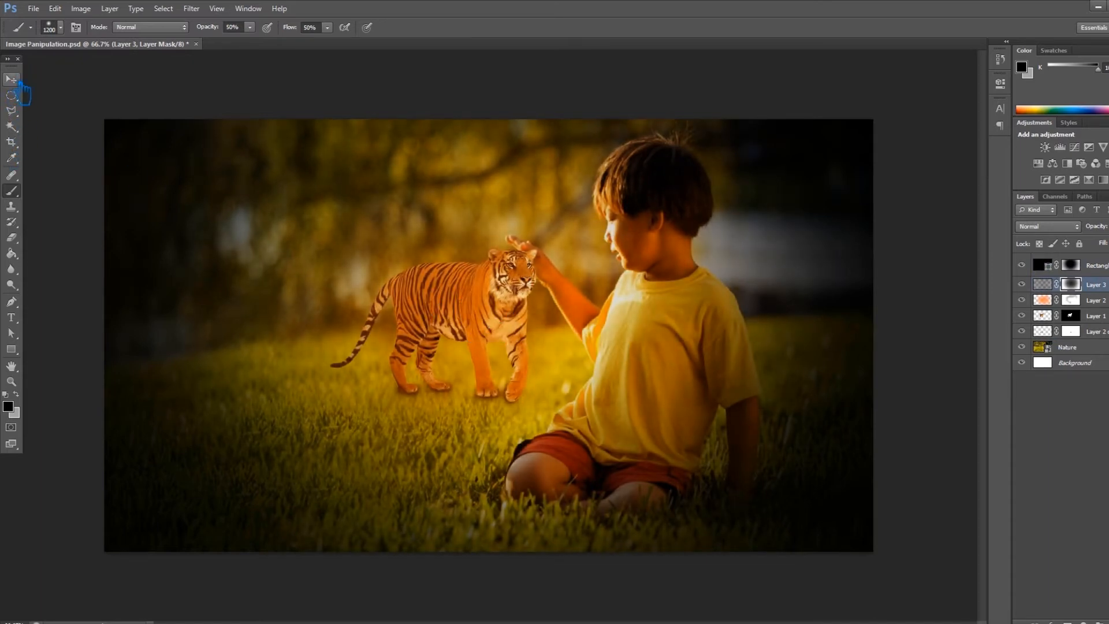
{"action": "left_click", "coordinate": [12, 79]}
{"action": "left_click", "coordinate": [938, 367]}
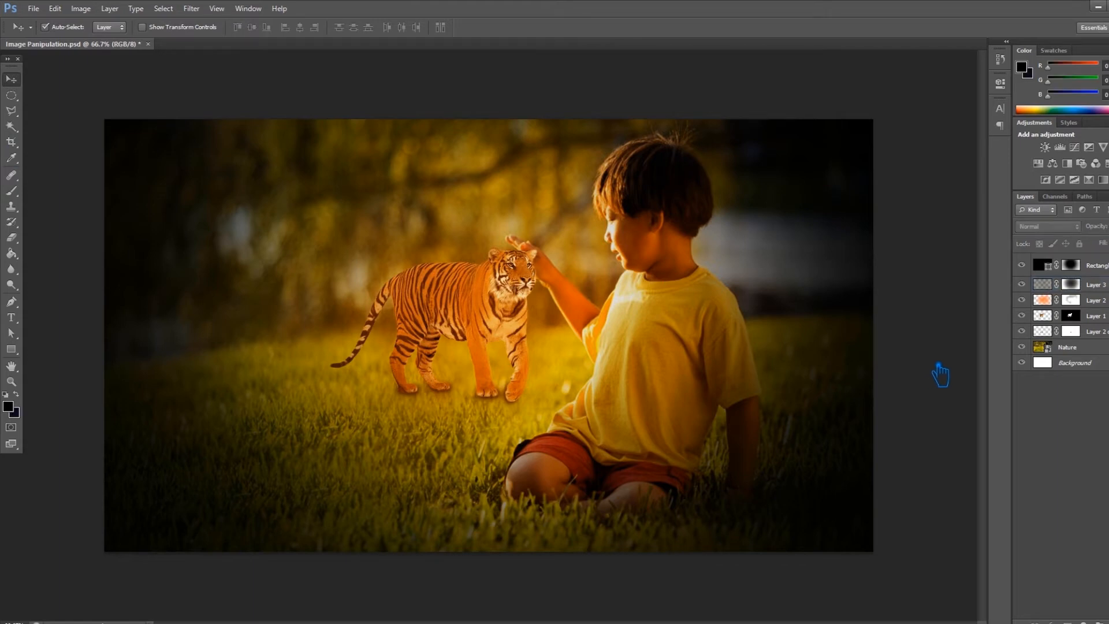
{"action": "key", "text": "ctrl+alt+z"}
{"action": "key", "text": "ctrl+alt+z"}
{"action": "left_click", "coordinate": [939, 367]}
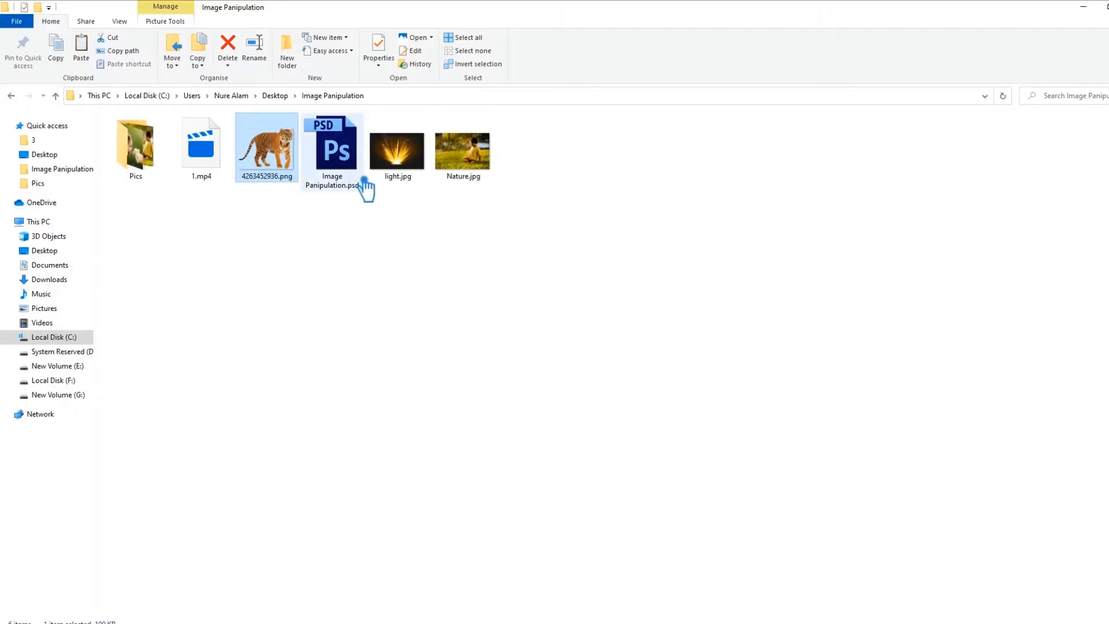
Place light.jpg from the Image Panipulation folder into the document and scale it to about 46.73%.
{"action": "left_click", "coordinate": [388, 173]}
{"action": "left_click_drag", "start_coordinate": [389, 173], "coordinate": [489, 377]}
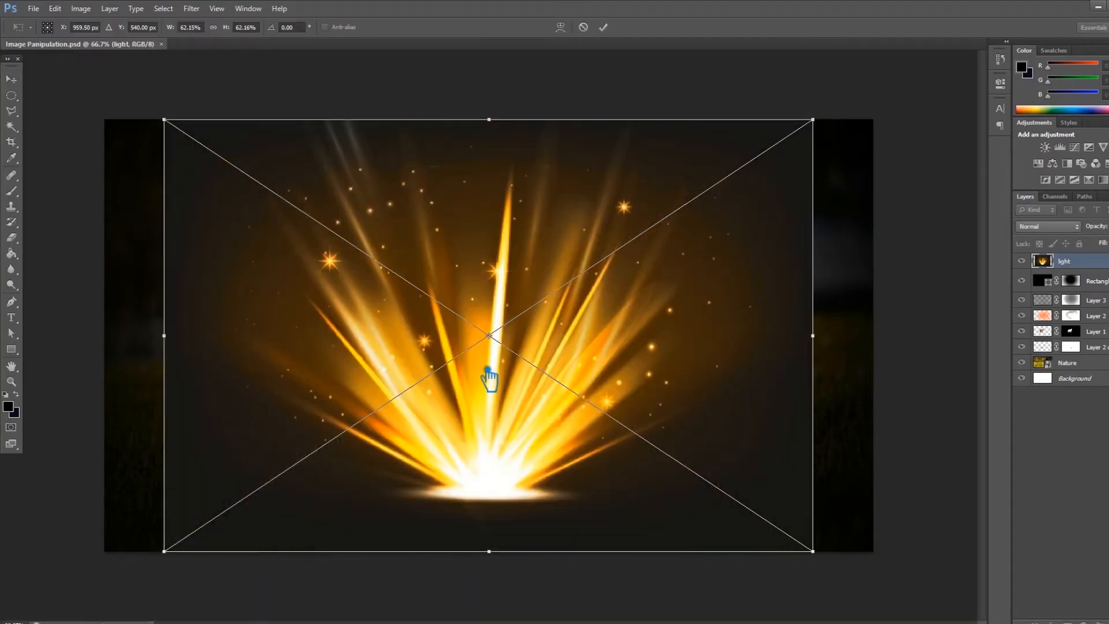
{"action": "left_click_drag", "start_coordinate": [825, 126], "coordinate": [744, 179]}
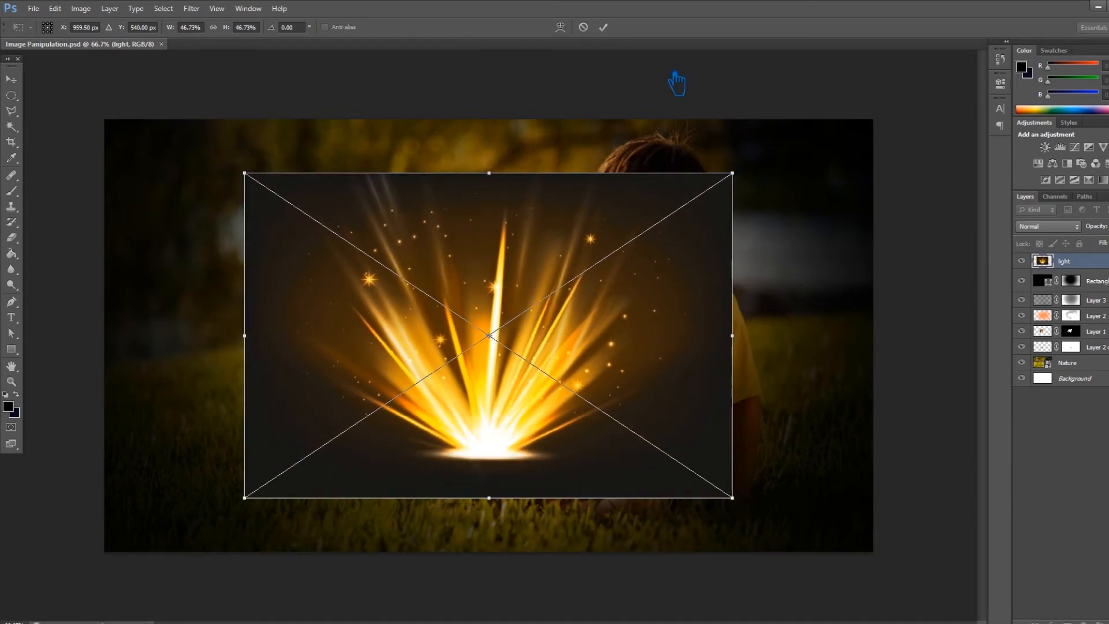
{"action": "left_click", "coordinate": [603, 27]}
Set the light layer's blend mode to Screen and move the light over the tiger.
{"action": "left_click", "coordinate": [1048, 226]}
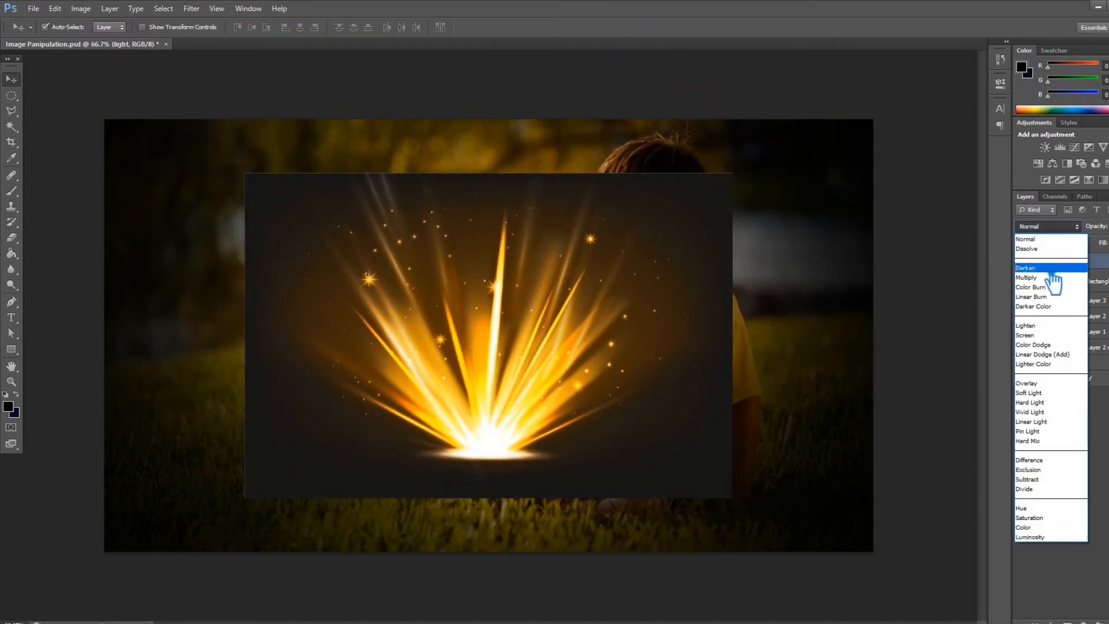
{"action": "left_click", "coordinate": [1047, 349]}
{"action": "left_click_drag", "start_coordinate": [529, 416], "coordinate": [505, 382]}
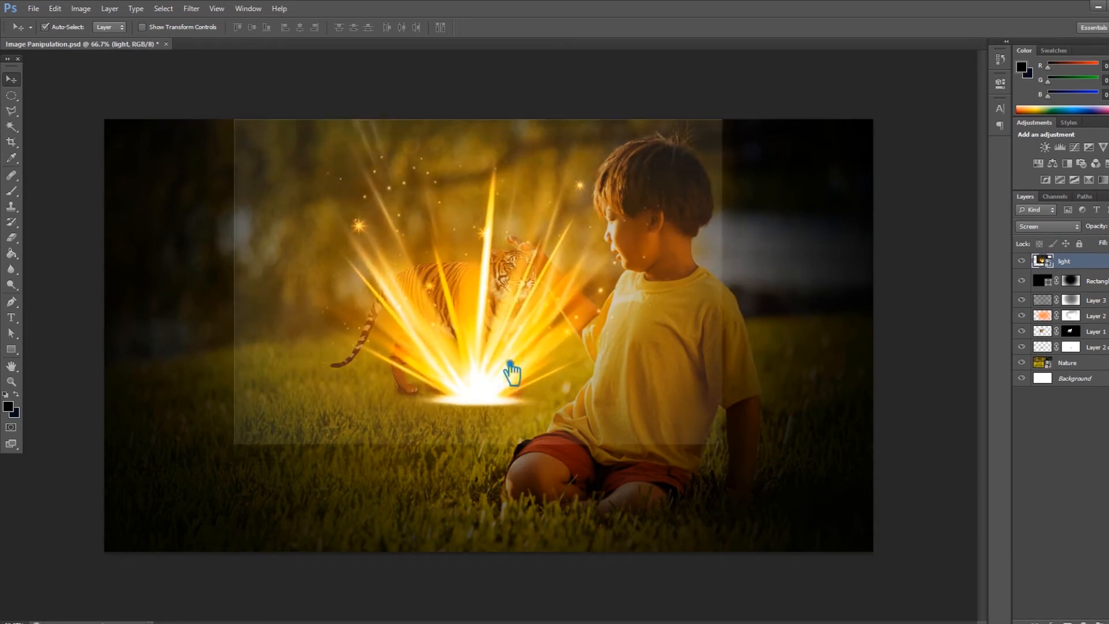
Flip the light layer horizontally and vertically.
{"action": "left_click", "coordinate": [55, 9]}
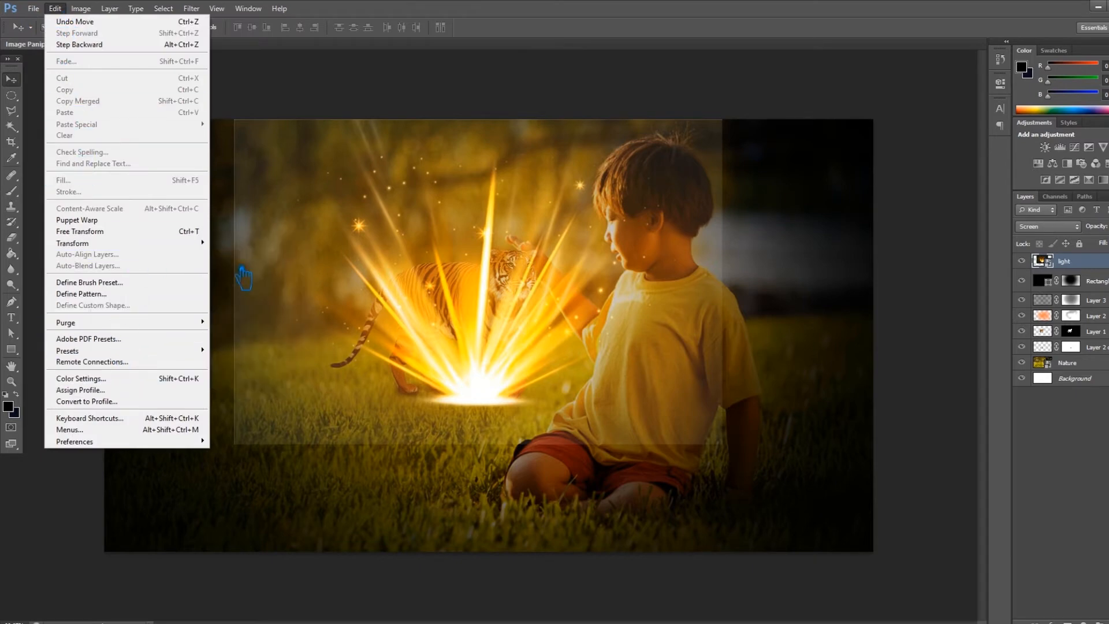
{"action": "mouse_move", "coordinate": [133, 244]}
{"action": "left_click", "coordinate": [274, 374]}
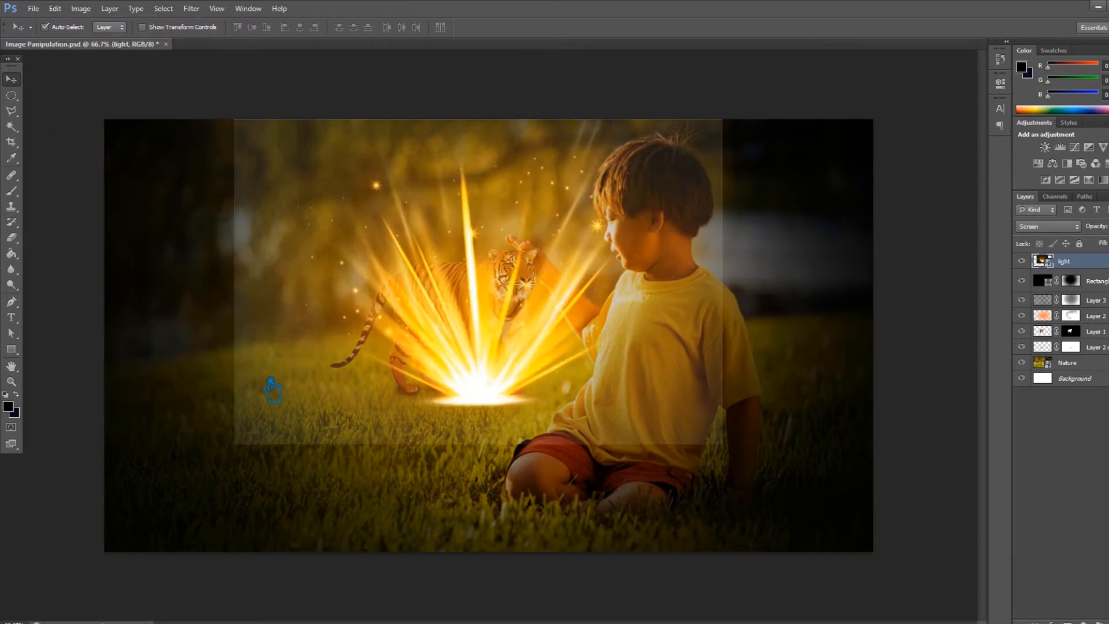
{"action": "left_click", "coordinate": [55, 8]}
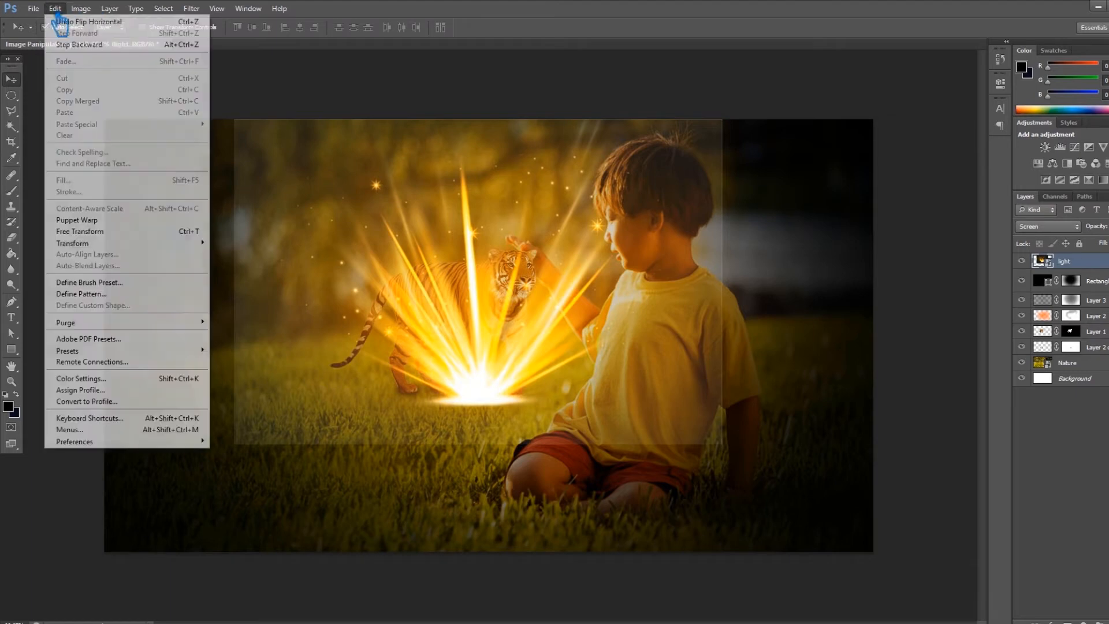
{"action": "mouse_move", "coordinate": [116, 243]}
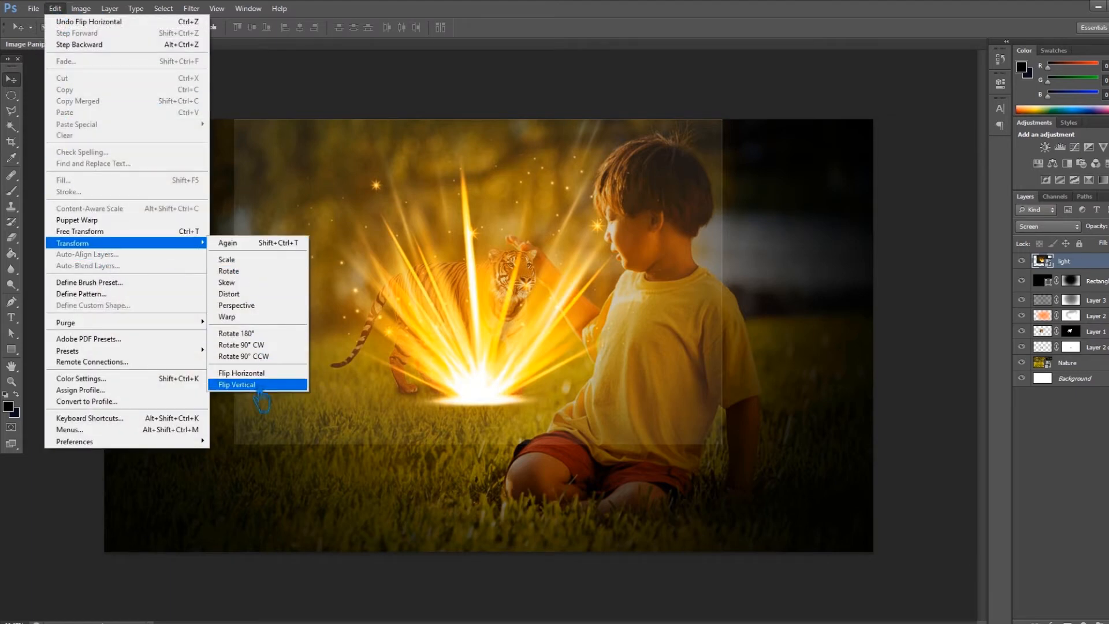
{"action": "left_click", "coordinate": [237, 384]}
Shrink and rotate the light, placing its bright source just below the boy's hand with the rays pointing towards the tiger.
{"action": "left_click_drag", "start_coordinate": [510, 179], "coordinate": [528, 250]}
{"action": "key", "text": "ctrl+t"}
{"action": "left_click_drag", "start_coordinate": [839, 194], "coordinate": [771, 407]}
{"action": "left_click_drag", "start_coordinate": [574, 359], "coordinate": [546, 312]}
{"action": "left_click_drag", "start_coordinate": [752, 386], "coordinate": [619, 381]}
{"action": "left_click_drag", "start_coordinate": [514, 324], "coordinate": [553, 286]}
{"action": "left_click", "coordinate": [603, 27]}
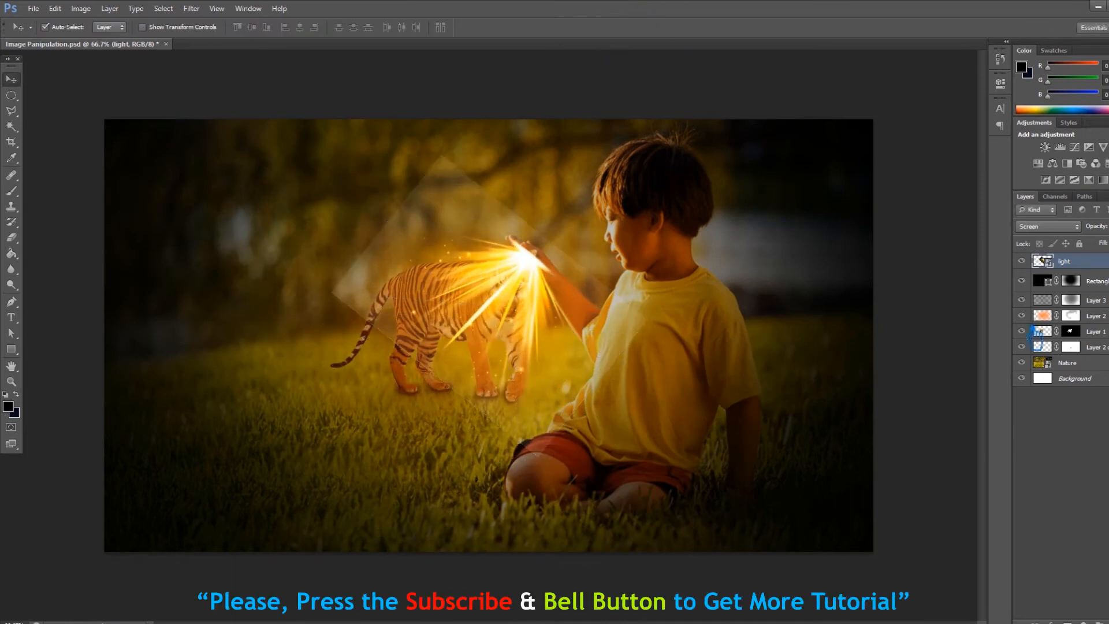
Select the tiger layer together with its paw shadow layer and move both down and to the left, away from the boy's hand.
{"action": "left_click", "coordinate": [1098, 332]}
{"action": "left_click", "coordinate": [411, 381]}
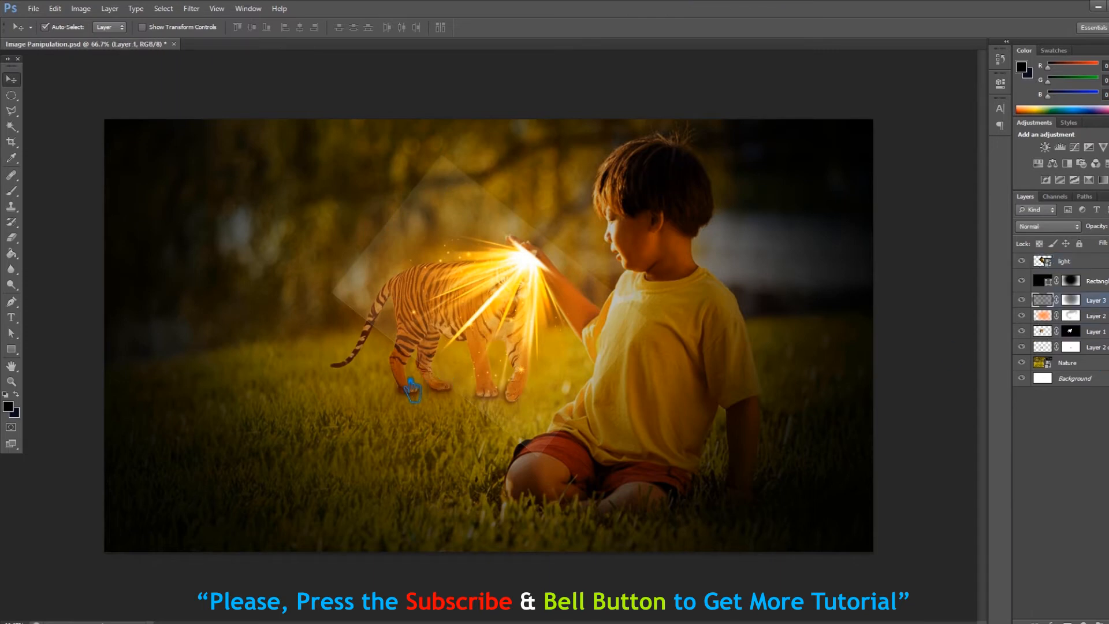
{"action": "left_click", "coordinate": [1106, 332]}
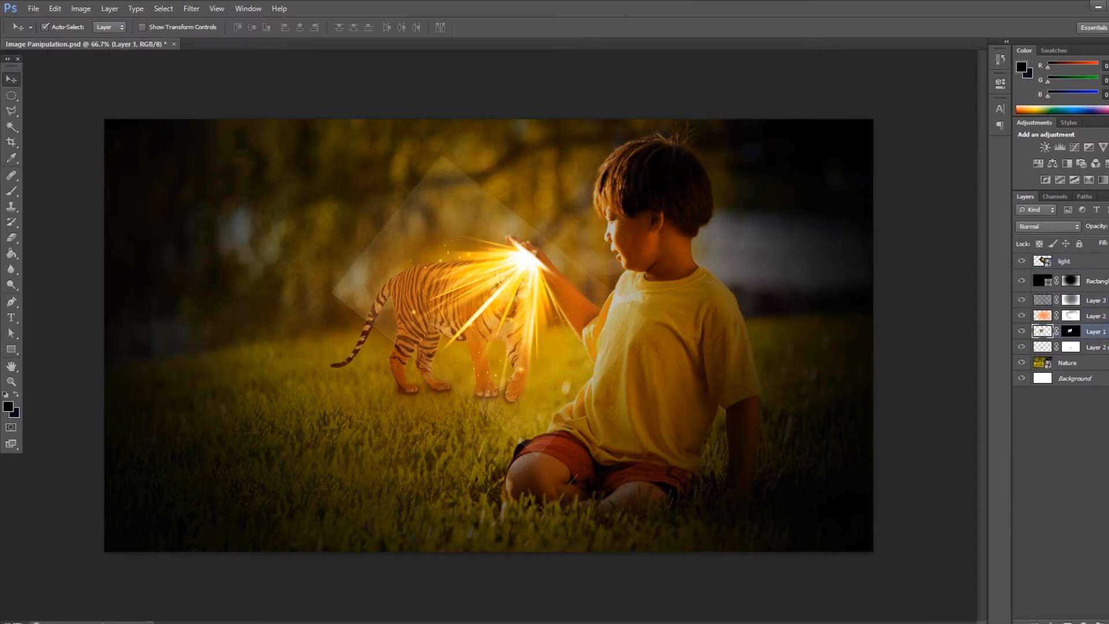
{"action": "left_click", "coordinate": [1096, 347], "text": "ctrl"}
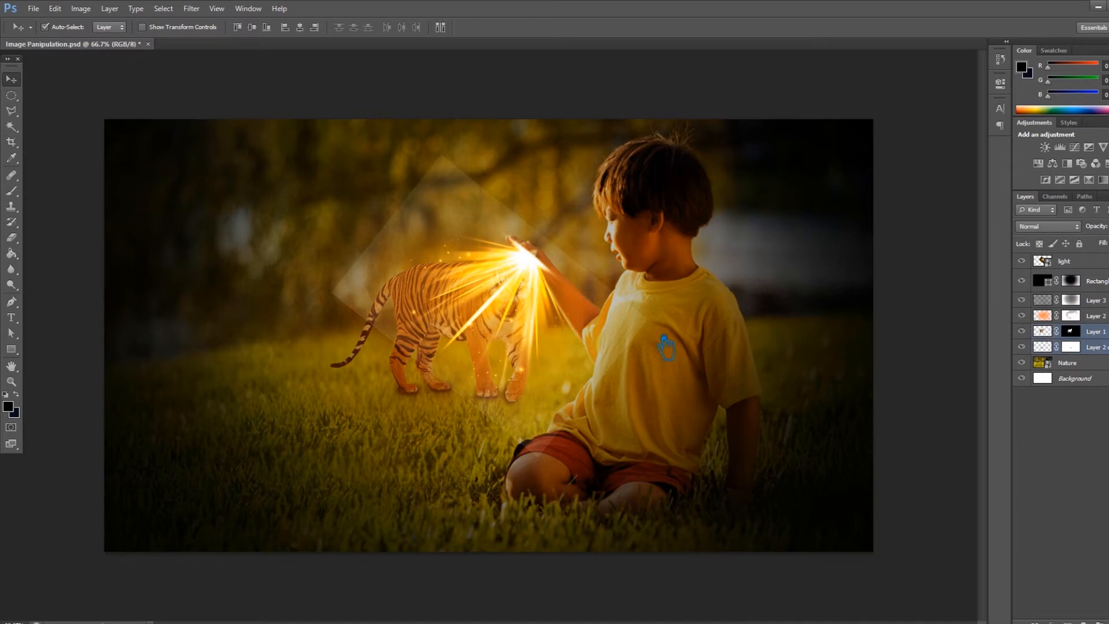
{"action": "key", "text": "ctrl+t"}
{"action": "left_click_drag", "start_coordinate": [418, 359], "coordinate": [403, 386]}
{"action": "left_click", "coordinate": [603, 27]}
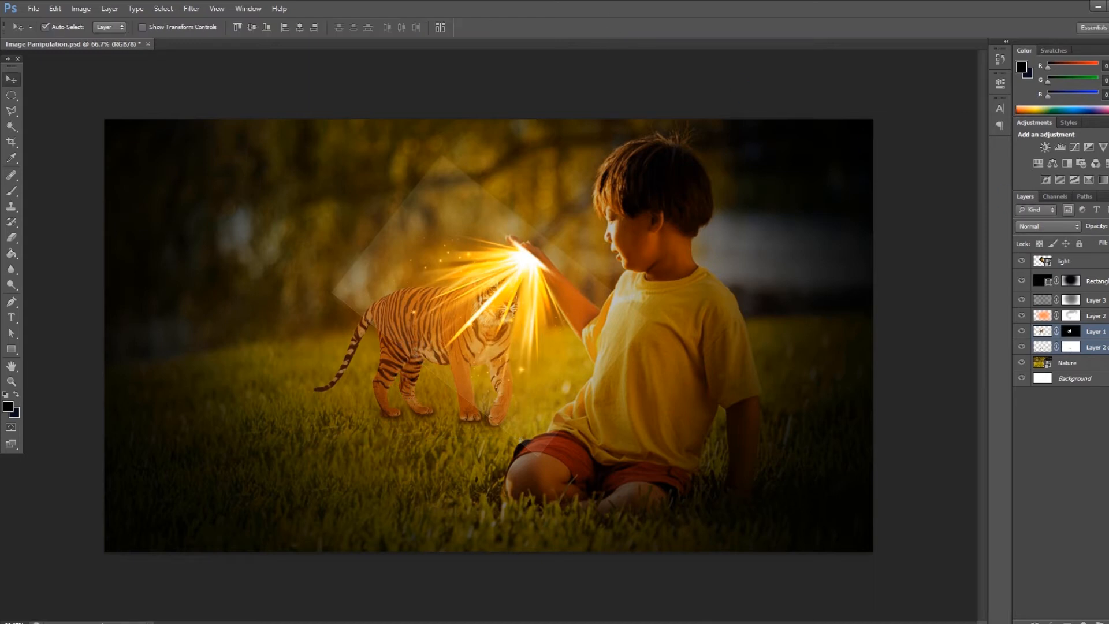
Lower the tiger and its paw shadows slightly further on the grass with Free Transform.
{"action": "left_click", "coordinate": [1106, 317]}
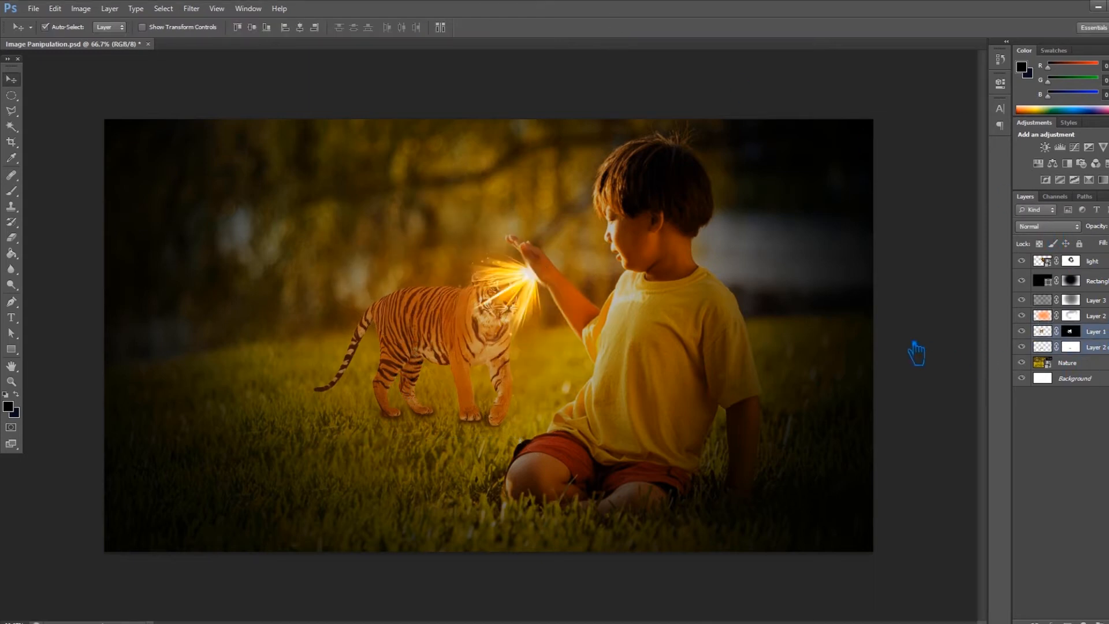
{"action": "key", "text": "ctrl+t"}
{"action": "left_click_drag", "start_coordinate": [479, 389], "coordinate": [478, 395]}
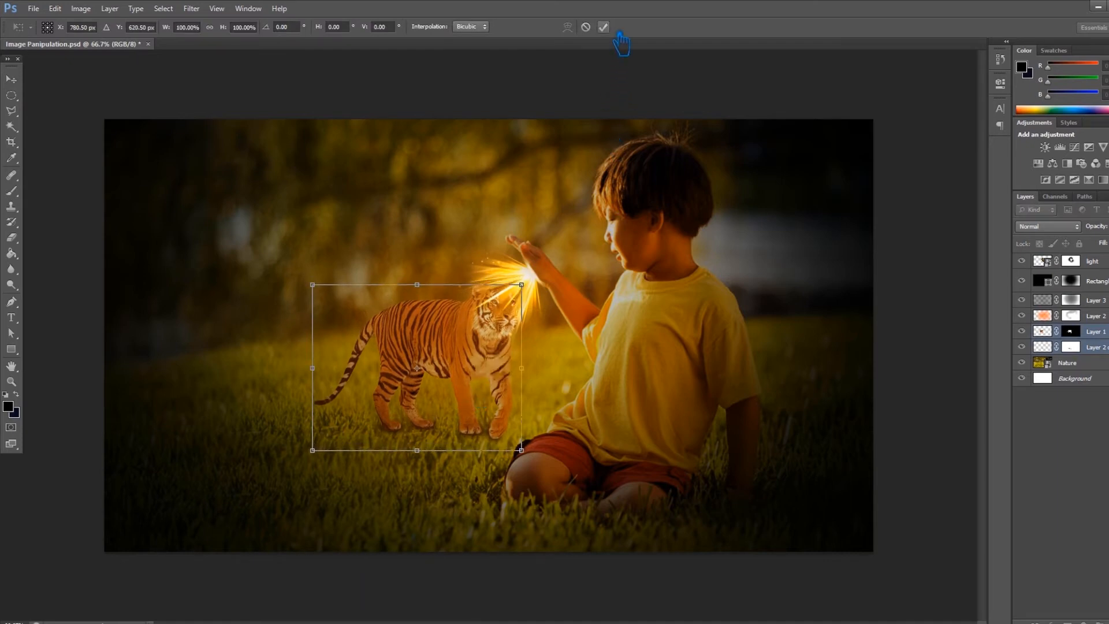
{"action": "left_click", "coordinate": [603, 27]}
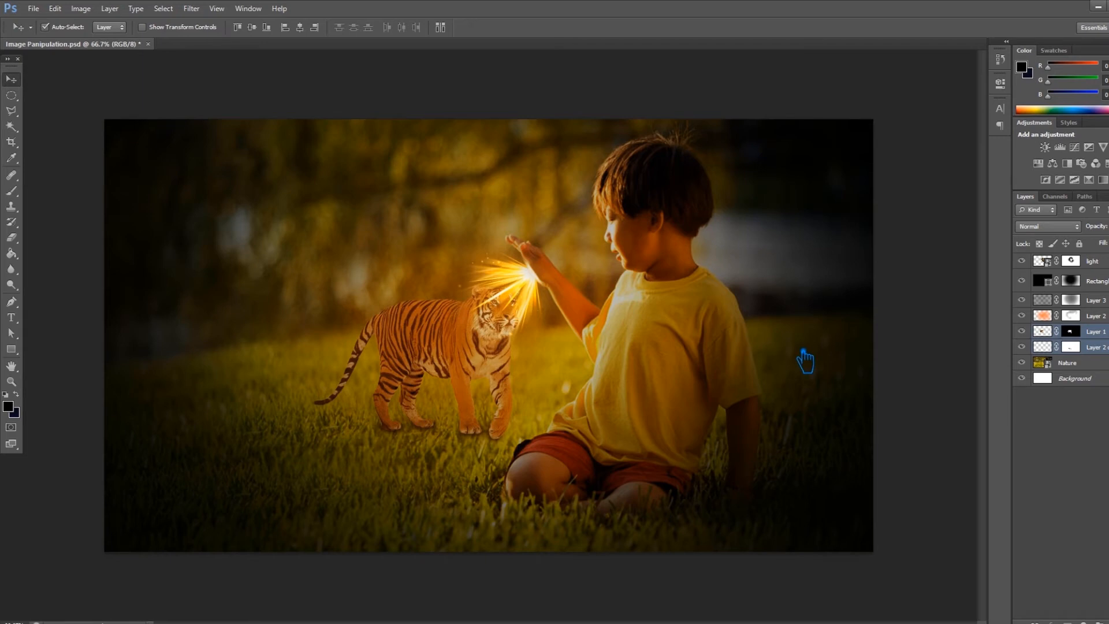
Reduce the light layer's opacity to 40%, deselect the layer and save the document.
{"action": "left_click", "coordinate": [1095, 331]}
{"action": "left_click", "coordinate": [1043, 261]}
{"action": "left_click", "coordinate": [1079, 244]}
{"action": "key", "text": "4"}
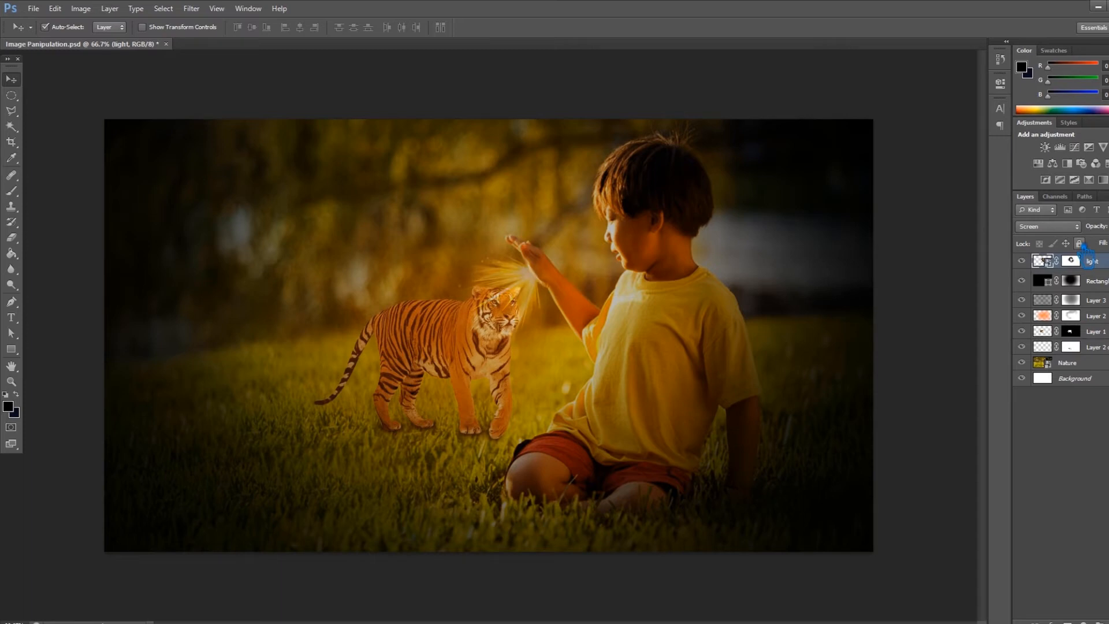
{"action": "left_click", "coordinate": [941, 231]}
{"action": "key", "text": "ctrl+s"}
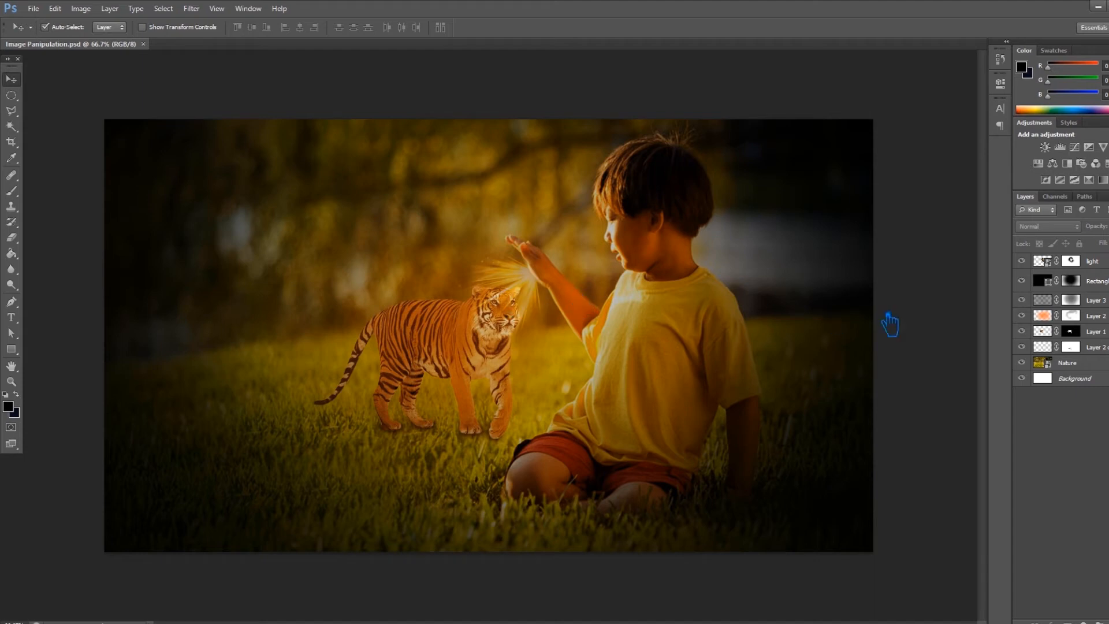
Add a Color Lookup adjustment above the light layer and set its 3DLUT file to Bleach Bypass.look.
{"action": "left_click", "coordinate": [1044, 261]}
{"action": "left_click", "coordinate": [1082, 622]}
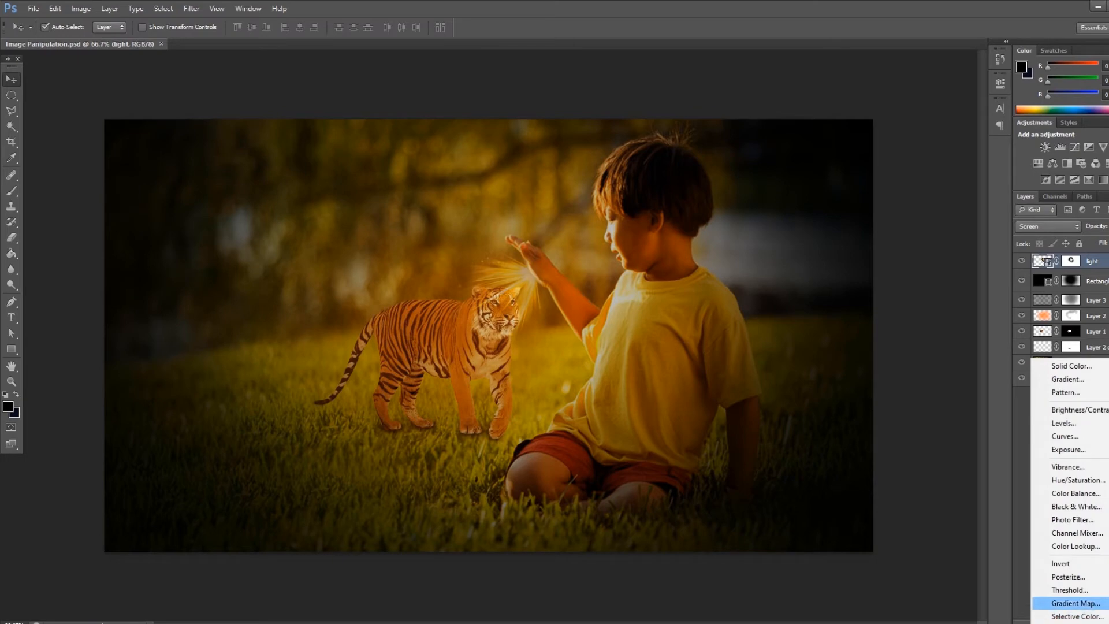
{"action": "left_click", "coordinate": [1063, 546]}
{"action": "left_click", "coordinate": [911, 113]}
{"action": "left_click", "coordinate": [910, 114]}
{"action": "key", "text": "Down"}
{"action": "key", "text": "Down"}
{"action": "key", "text": "Down"}
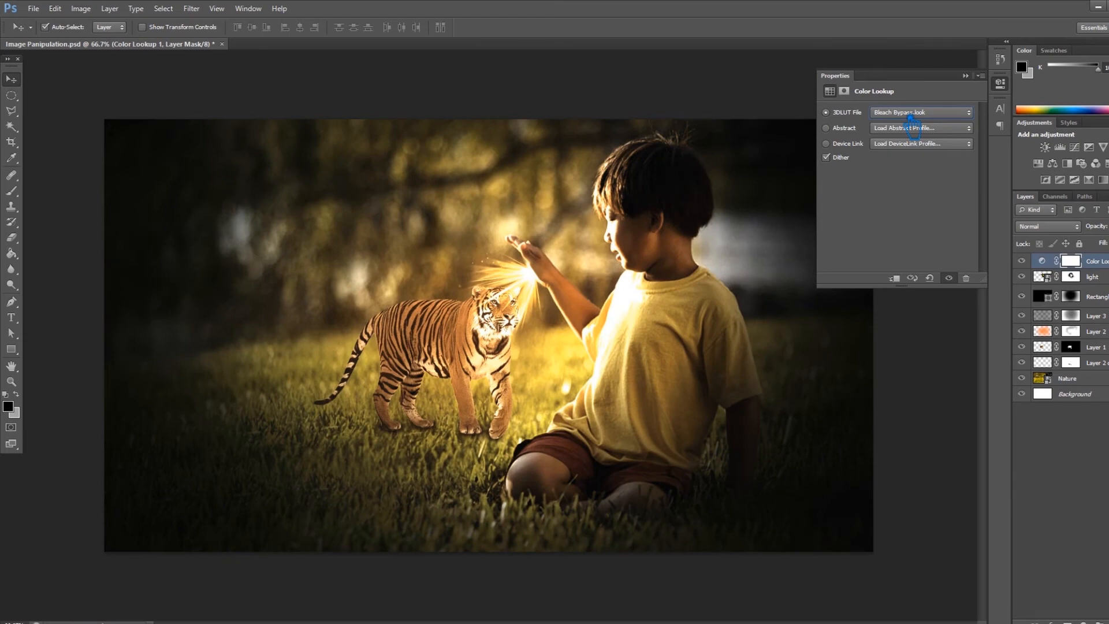
Toggle clipping the Color Lookup adjustment to the light layer on and off to compare the effect.
{"action": "left_click", "coordinate": [903, 280]}
{"action": "left_click", "coordinate": [903, 280]}
{"action": "left_click", "coordinate": [903, 280]}
{"action": "left_click", "coordinate": [903, 280]}
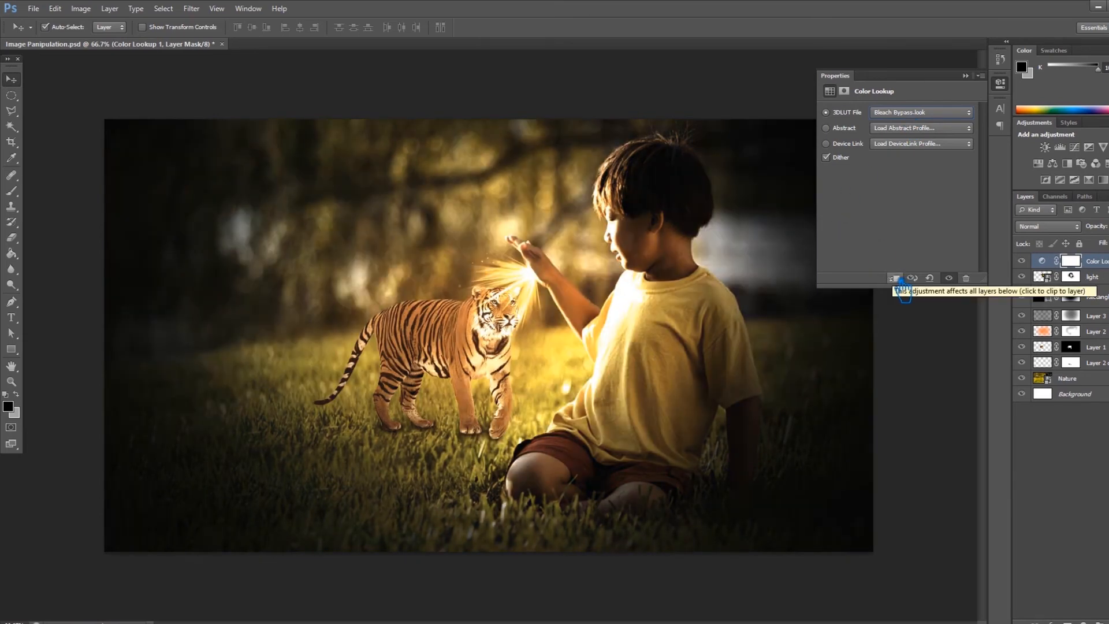
Browse the Color Lookup adjustment's 3DLUT presets and set it to TealOrangePlusContrast.3DL.
{"action": "left_click", "coordinate": [922, 112]}
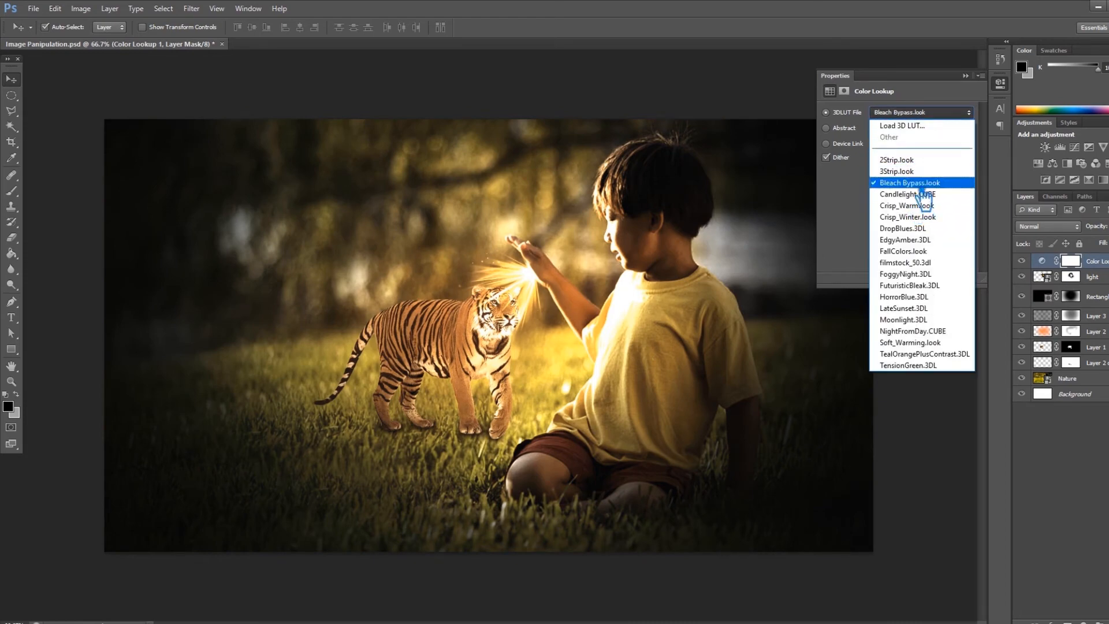
{"action": "left_click", "coordinate": [923, 185]}
{"action": "key", "text": "Down"}
{"action": "key", "text": "Down"}
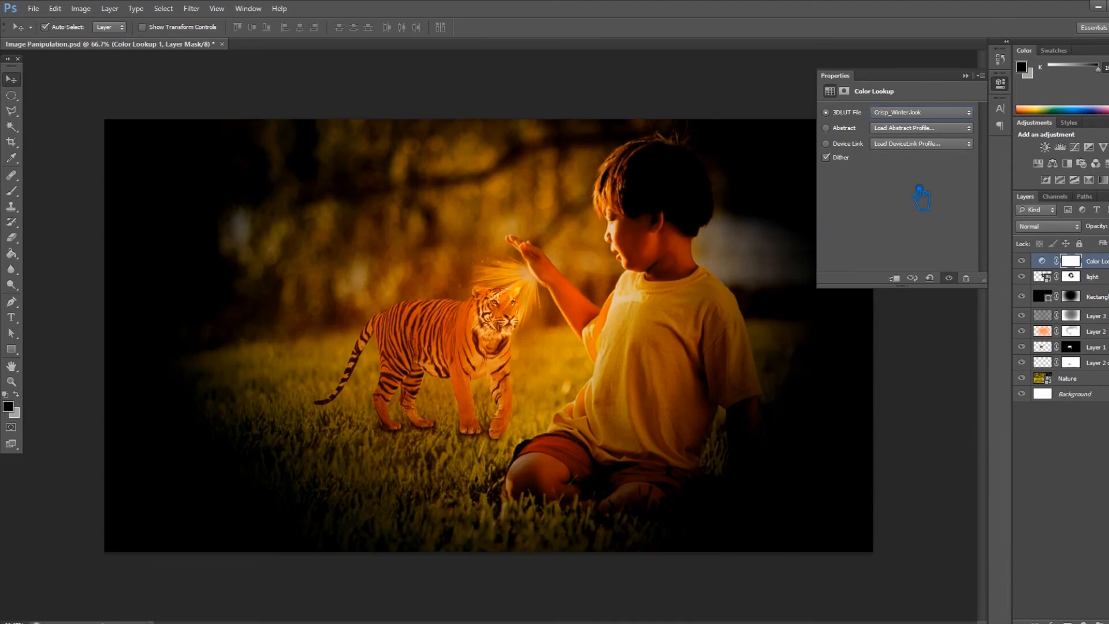
{"action": "key", "text": "Down"}
{"action": "key", "text": "Down"}
{"action": "key", "text": "Down"}
{"action": "key", "text": "Down"}
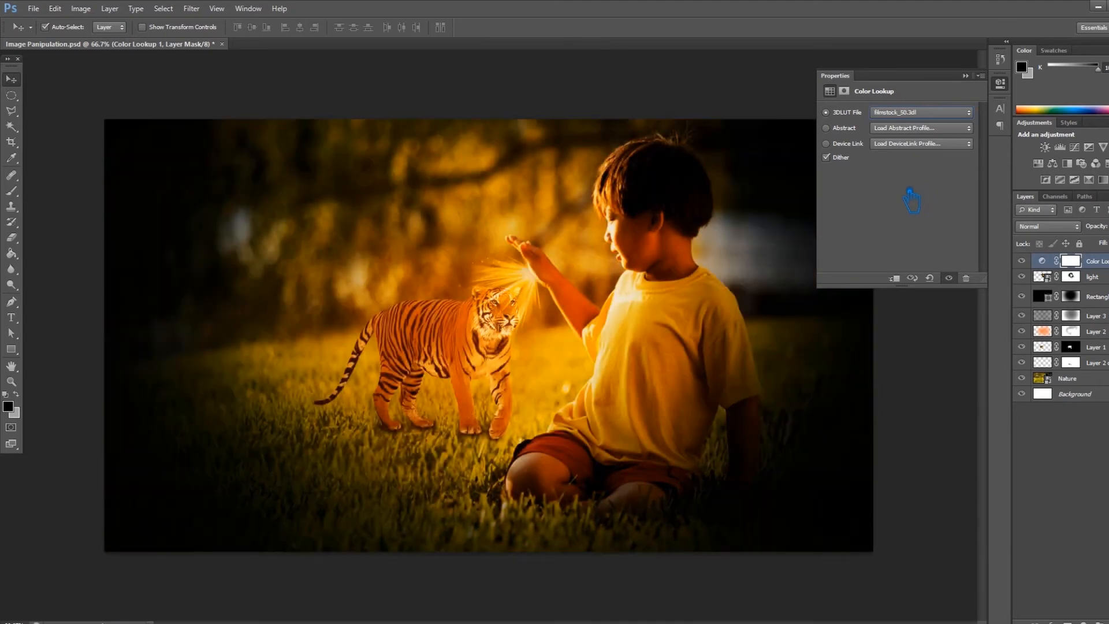
{"action": "key", "text": "Down"}
{"action": "key", "text": "Up"}
{"action": "key", "text": "Down"}
{"action": "key", "text": "Down"}
{"action": "key", "text": "Down"}
{"action": "key", "text": "Down"}
{"action": "key", "text": "Down"}
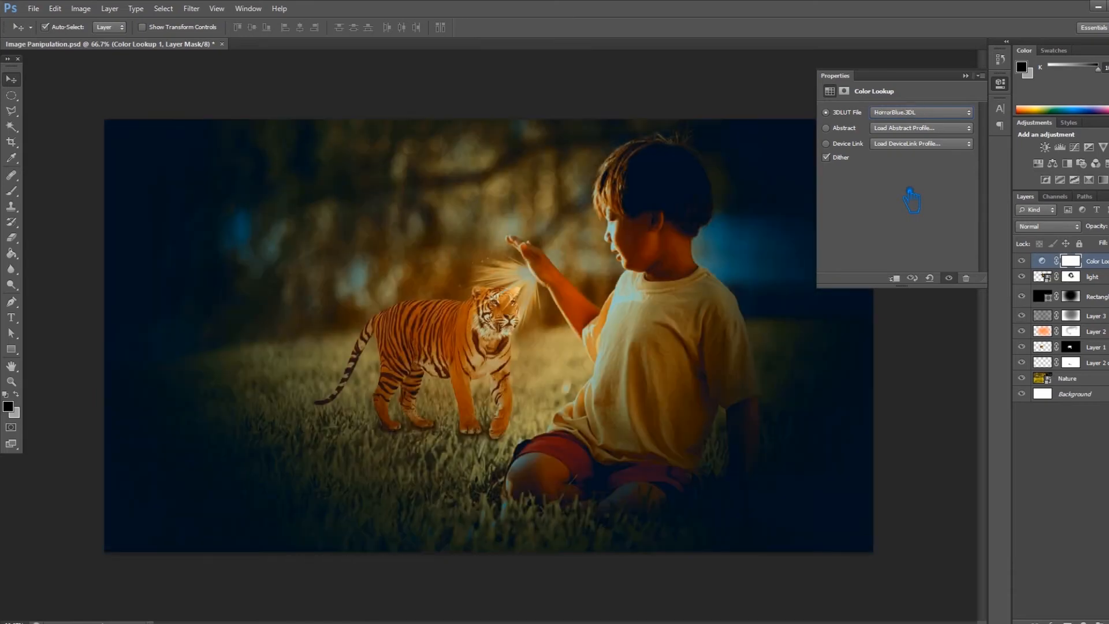
{"action": "key", "text": "Down"}
{"action": "key", "text": "Down"}
{"action": "key", "text": "Down"}
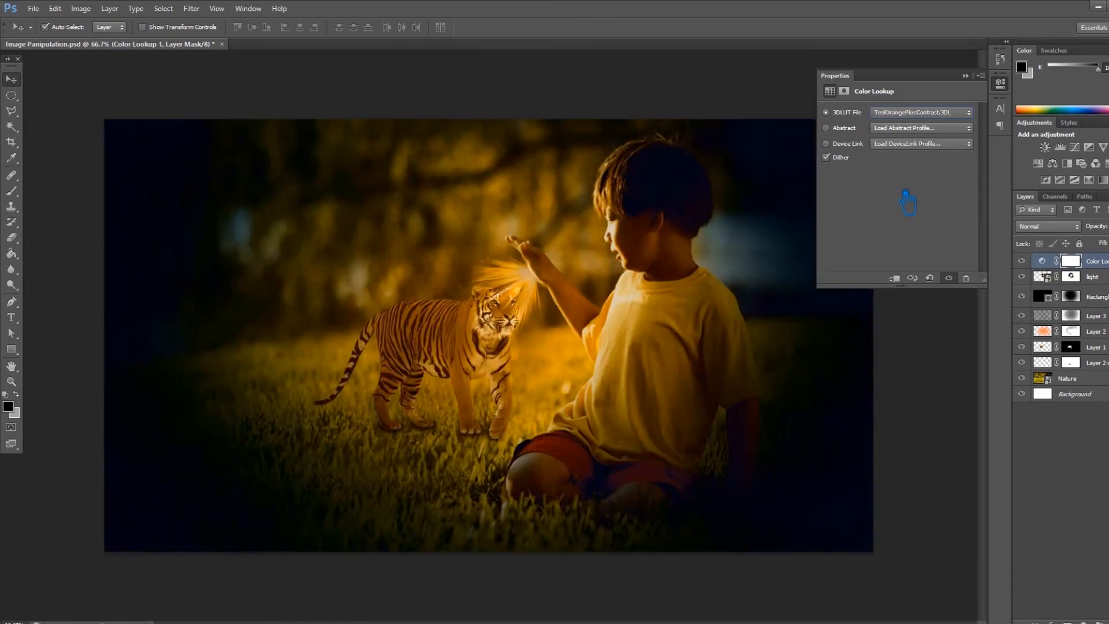
{"action": "key", "text": "Up"}
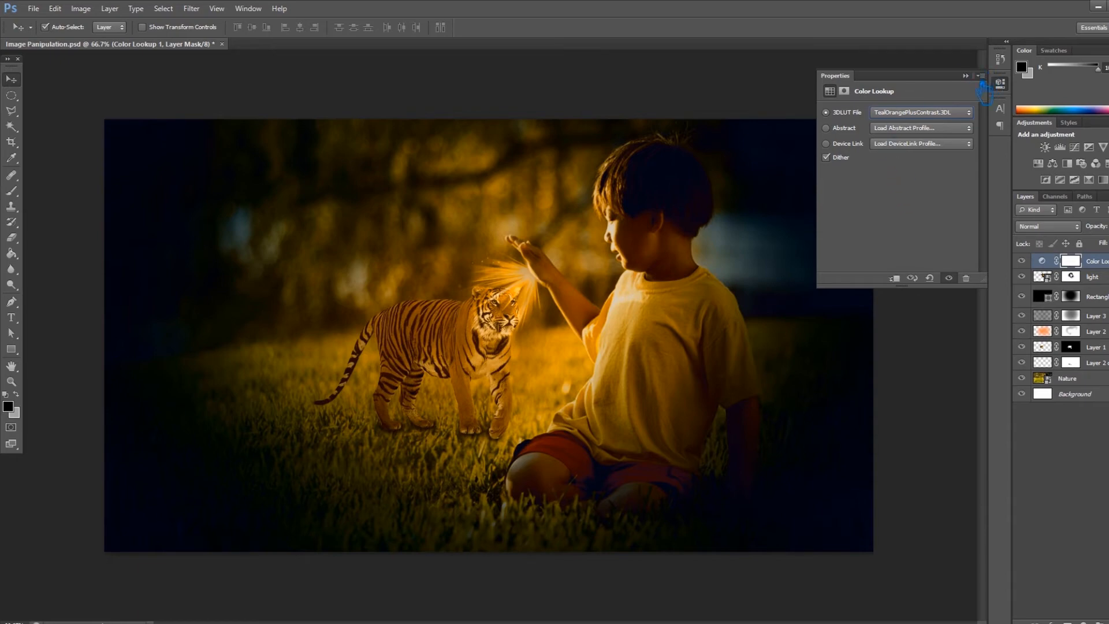
{"action": "left_click", "coordinate": [965, 76]}
Raise the opacity of the light layer to brighten the glow at the boy's hand, and deselect the layer.
{"action": "left_click", "coordinate": [1042, 275]}
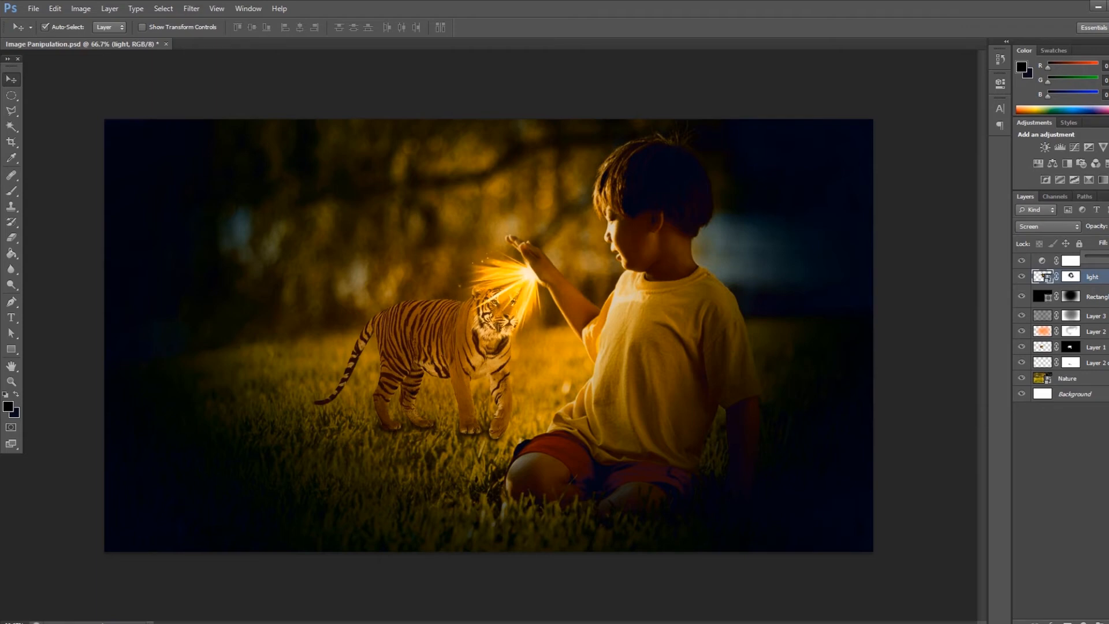
{"action": "left_click", "coordinate": [1094, 235]}
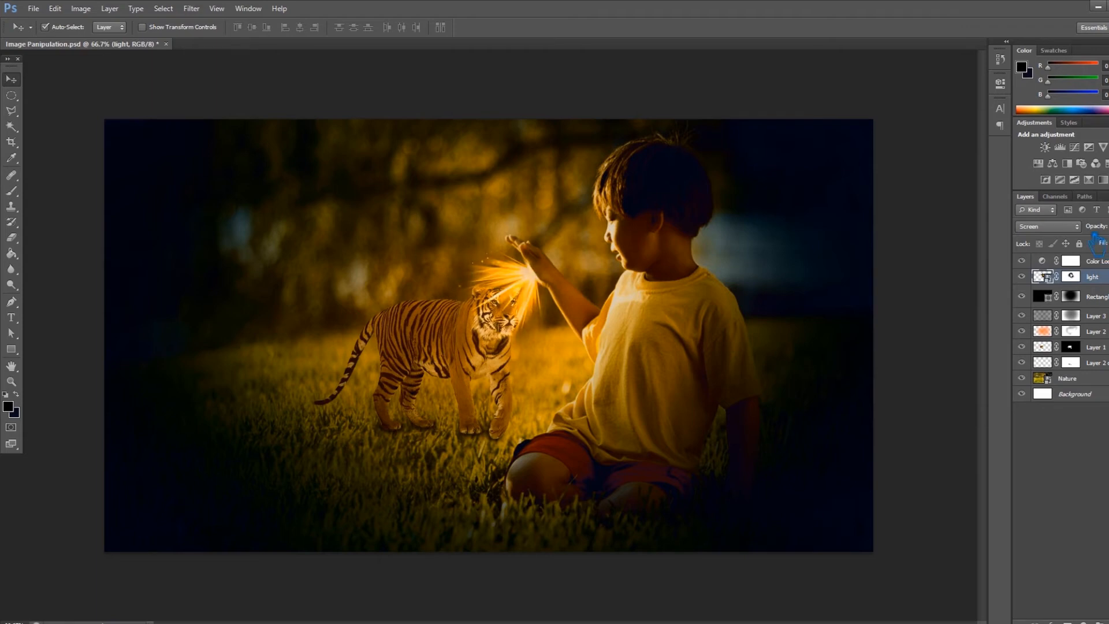
{"action": "left_click", "coordinate": [926, 252]}
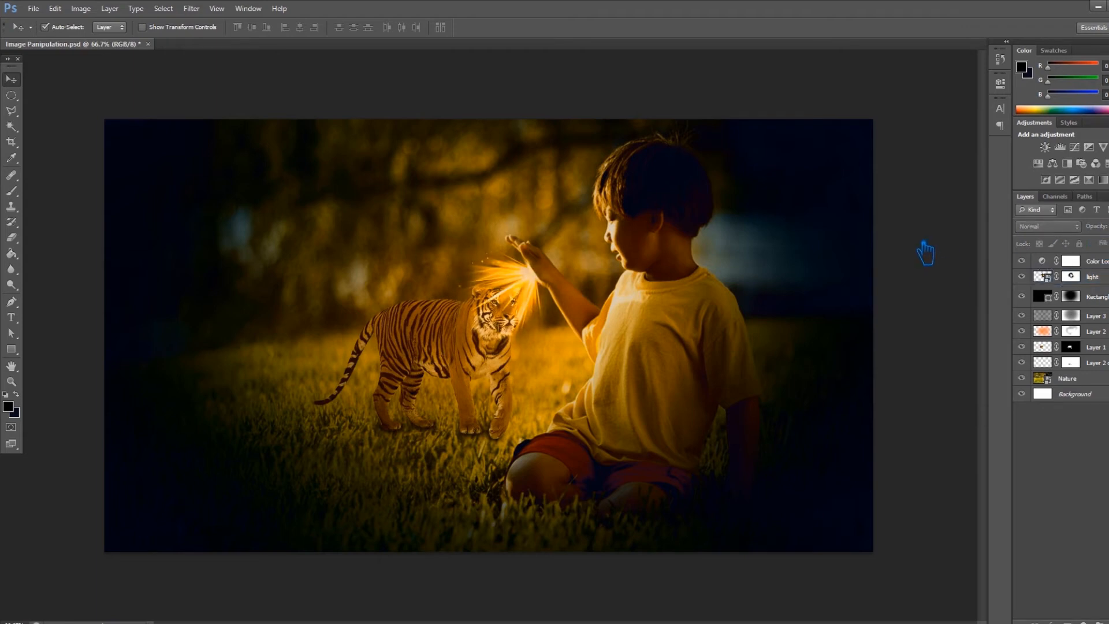
Duplicate the light layer and scale the copy to about 338%, keeping its burst centred on the boy's hand.
{"action": "left_click", "coordinate": [1048, 277]}
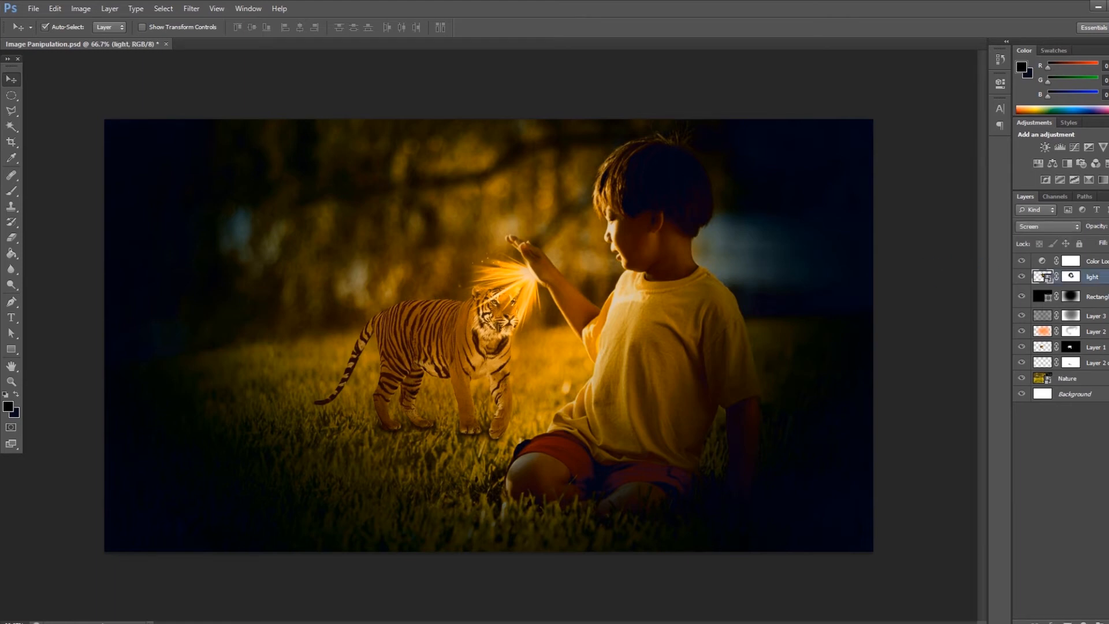
{"action": "key", "text": "ctrl+j"}
{"action": "key", "text": "ctrl+t"}
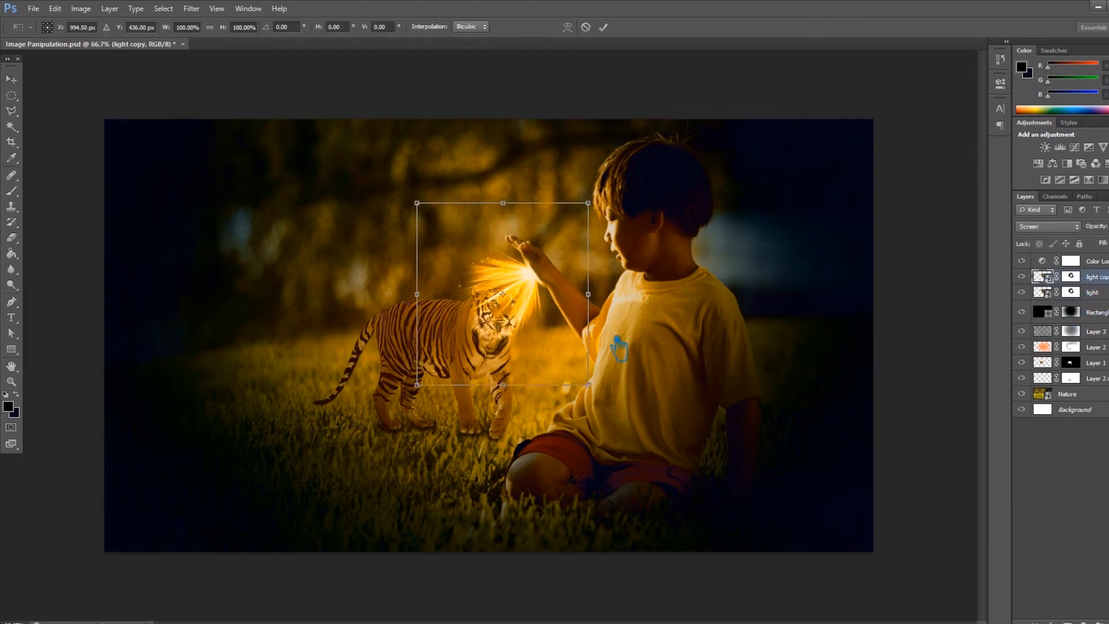
{"action": "left_click_drag", "start_coordinate": [415, 385], "coordinate": [161, 587]}
{"action": "left_click_drag", "start_coordinate": [450, 412], "coordinate": [506, 343]}
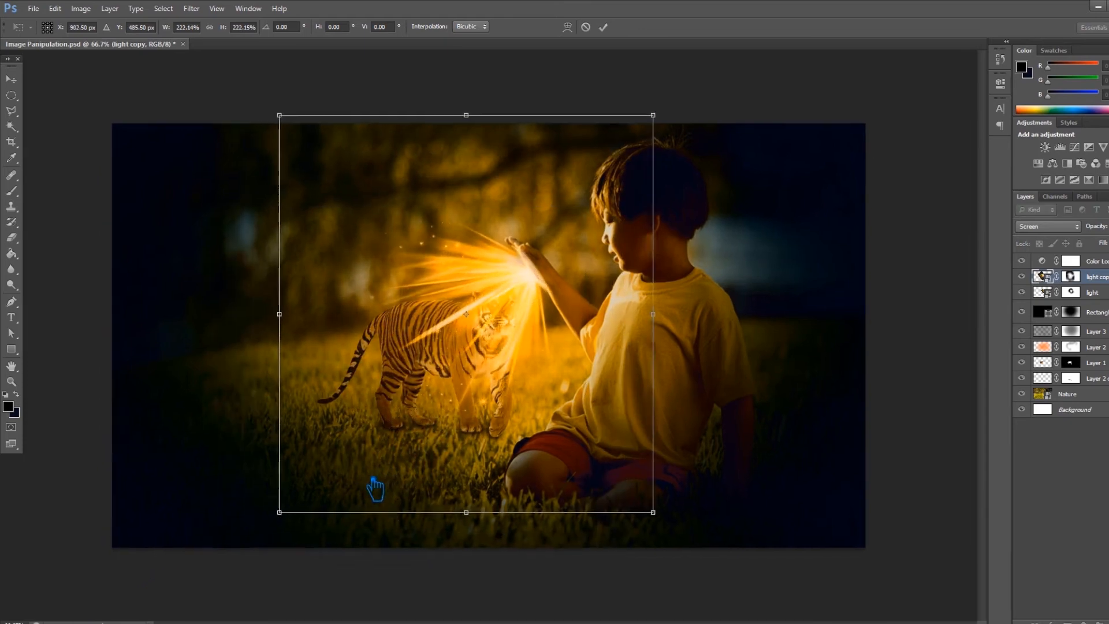
{"action": "key", "text": "ctrl+minus"}
{"action": "left_click_drag", "start_coordinate": [340, 473], "coordinate": [126, 564]}
{"action": "left_click_drag", "start_coordinate": [450, 422], "coordinate": [494, 357]}
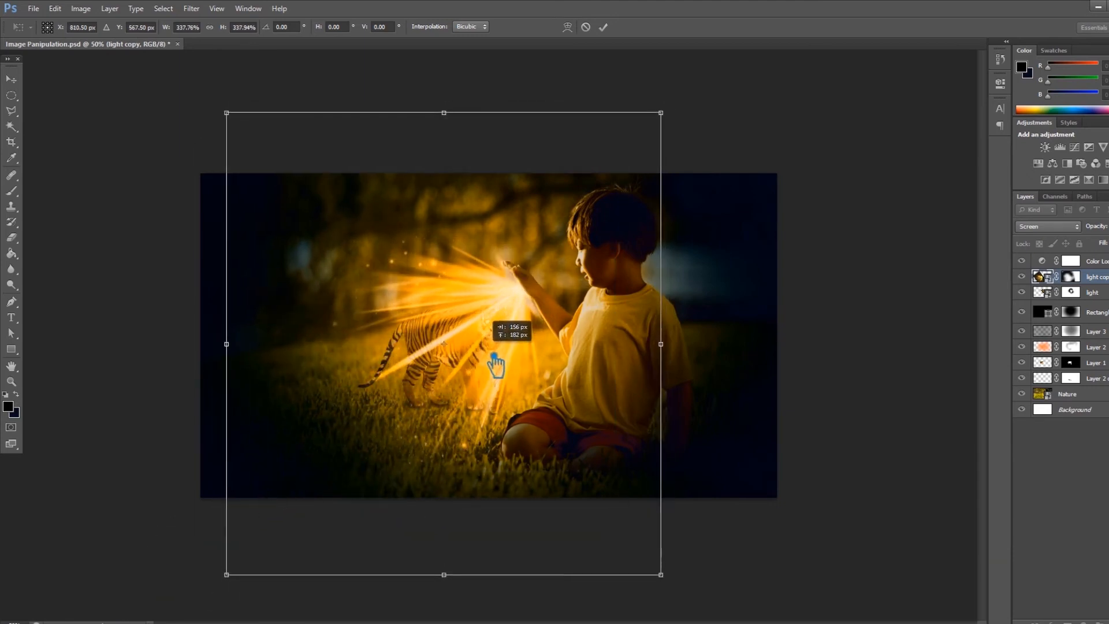
{"action": "left_click", "coordinate": [603, 26]}
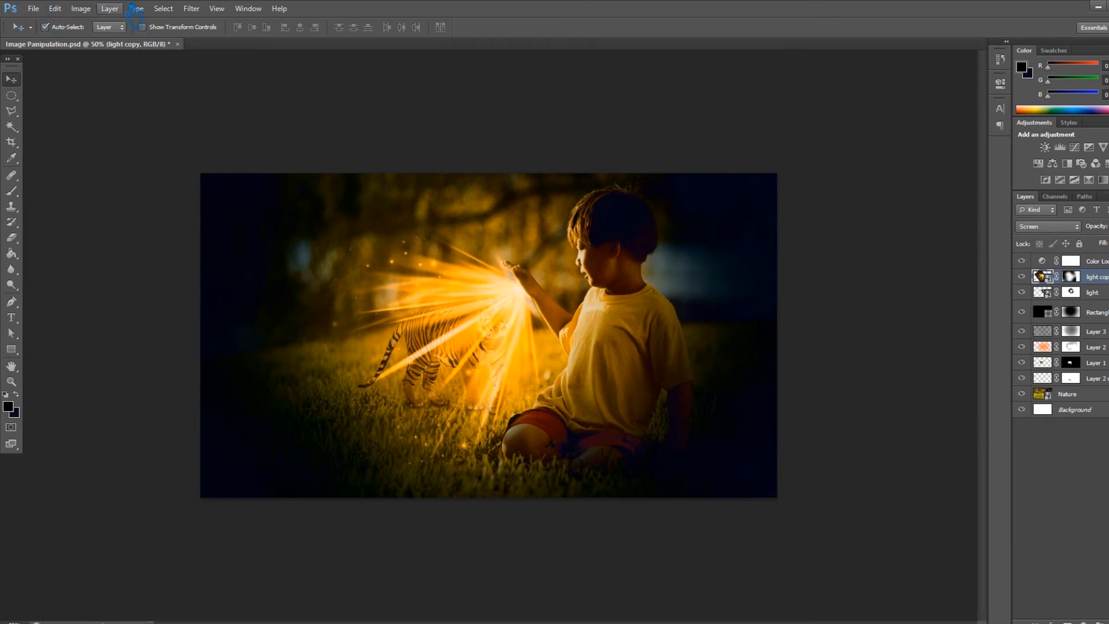
Apply a Gaussian Blur with a 10-pixel radius to the enlarged light copy.
{"action": "left_click", "coordinate": [191, 8]}
{"action": "mouse_move", "coordinate": [243, 143]}
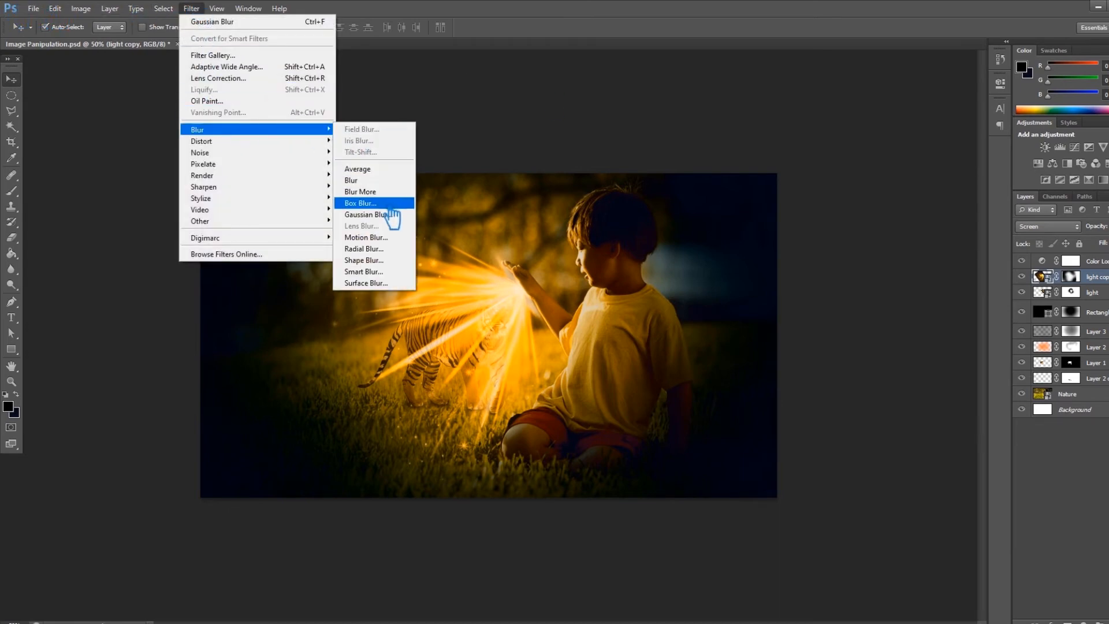
{"action": "left_click", "coordinate": [370, 215]}
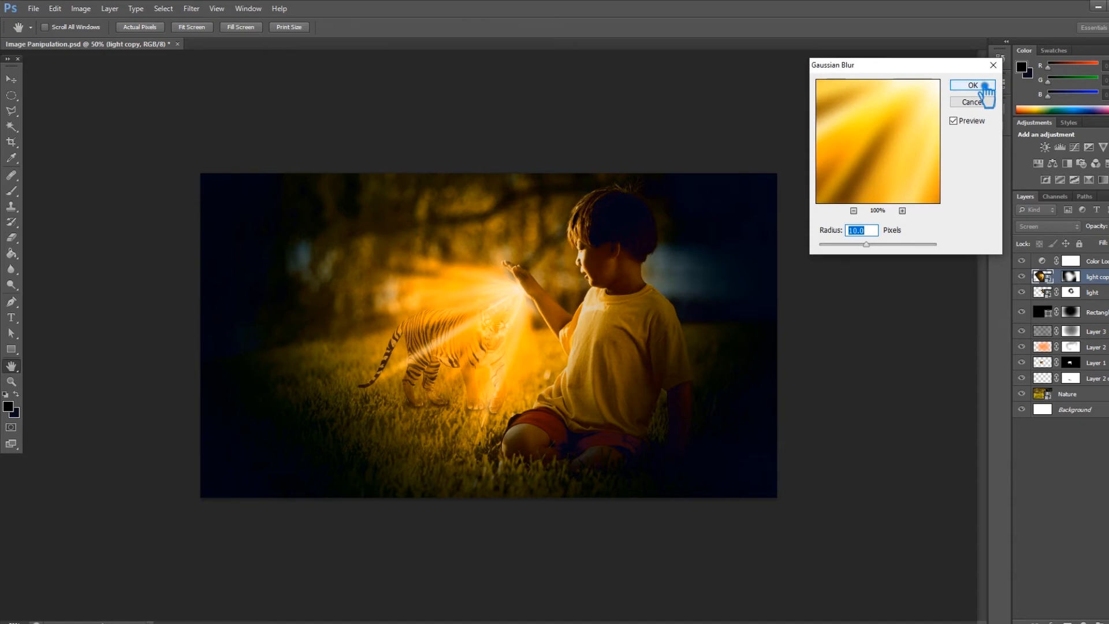
{"action": "left_click", "coordinate": [975, 86]}
Try several blend modes on the blurred light copy, settle on Soft Light and deselect the layer.
{"action": "left_click", "coordinate": [1047, 227]}
{"action": "left_click", "coordinate": [1046, 227]}
{"action": "left_click", "coordinate": [1047, 227]}
{"action": "left_click", "coordinate": [1047, 227]}
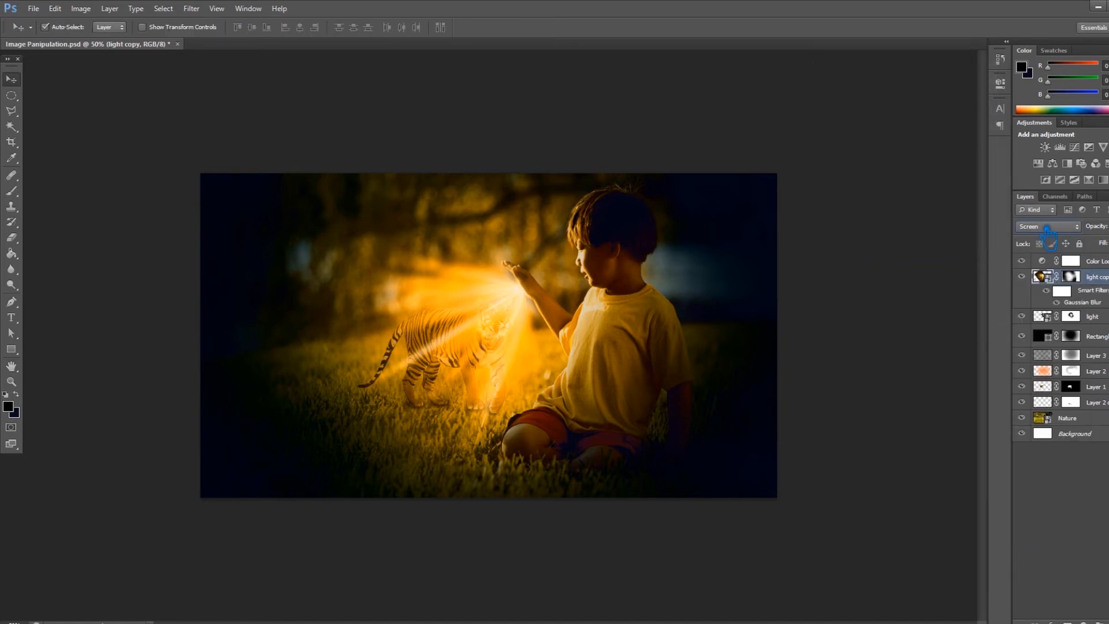
{"action": "key", "text": "Down"}
{"action": "key", "text": "Down"}
{"action": "key", "text": "Down"}
{"action": "key", "text": "Down"}
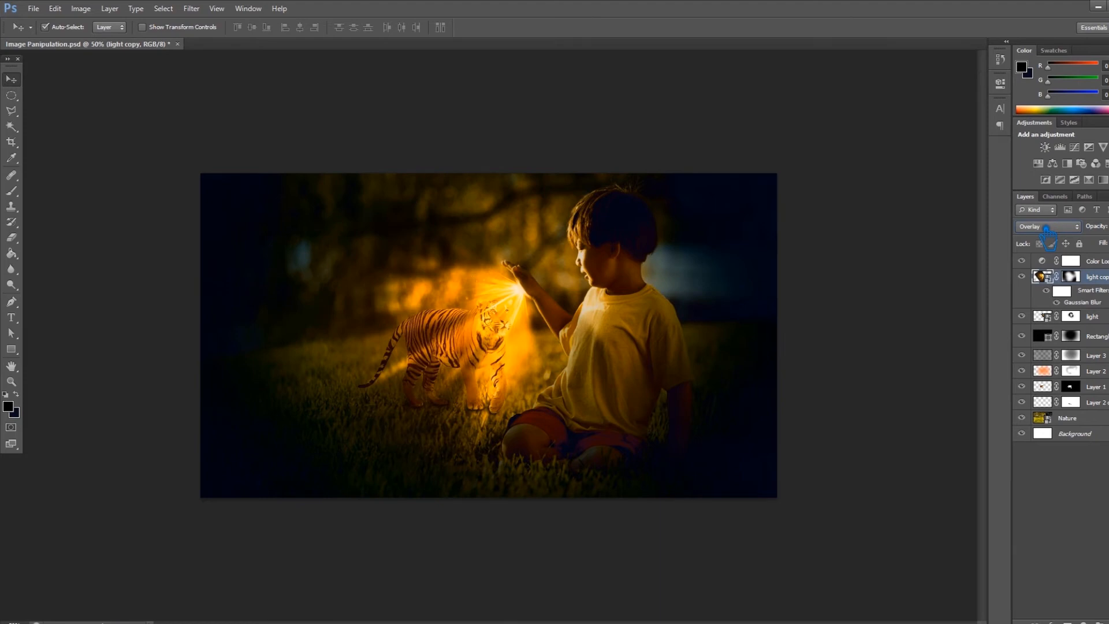
{"action": "key", "text": "Down"}
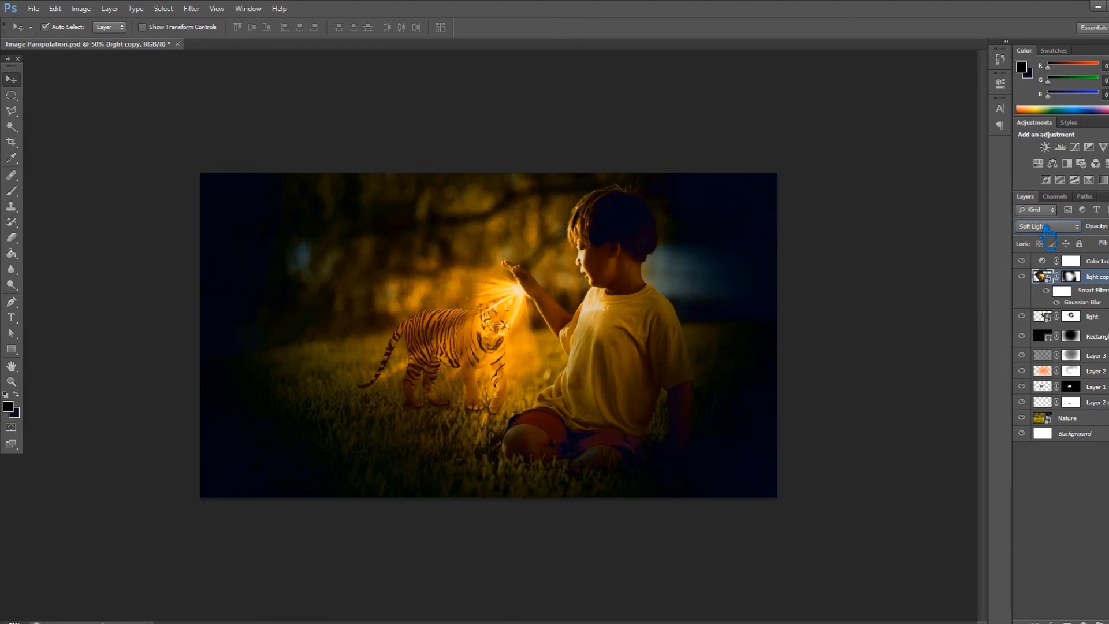
{"action": "key", "text": "Down"}
{"action": "key", "text": "Down"}
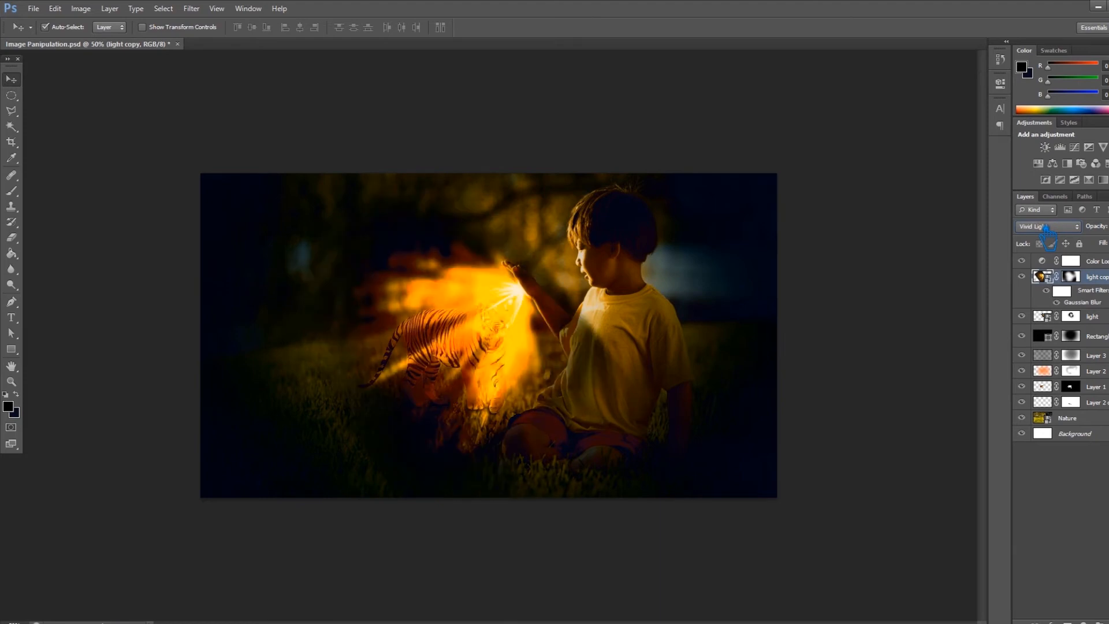
{"action": "key", "text": "Up"}
{"action": "key", "text": "Up"}
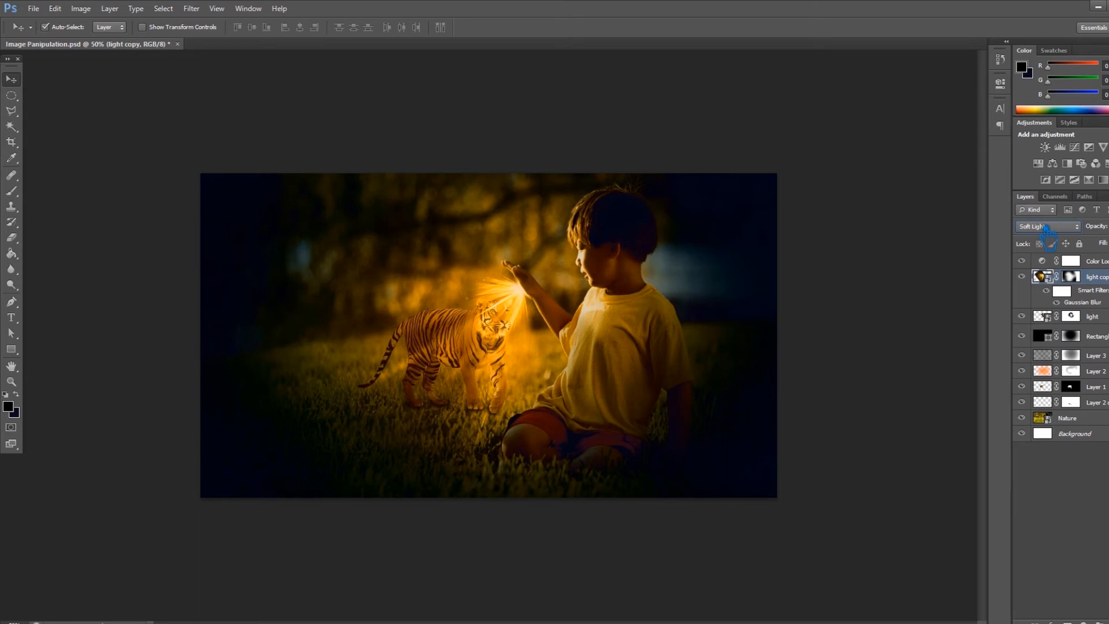
{"action": "left_click", "coordinate": [865, 245]}
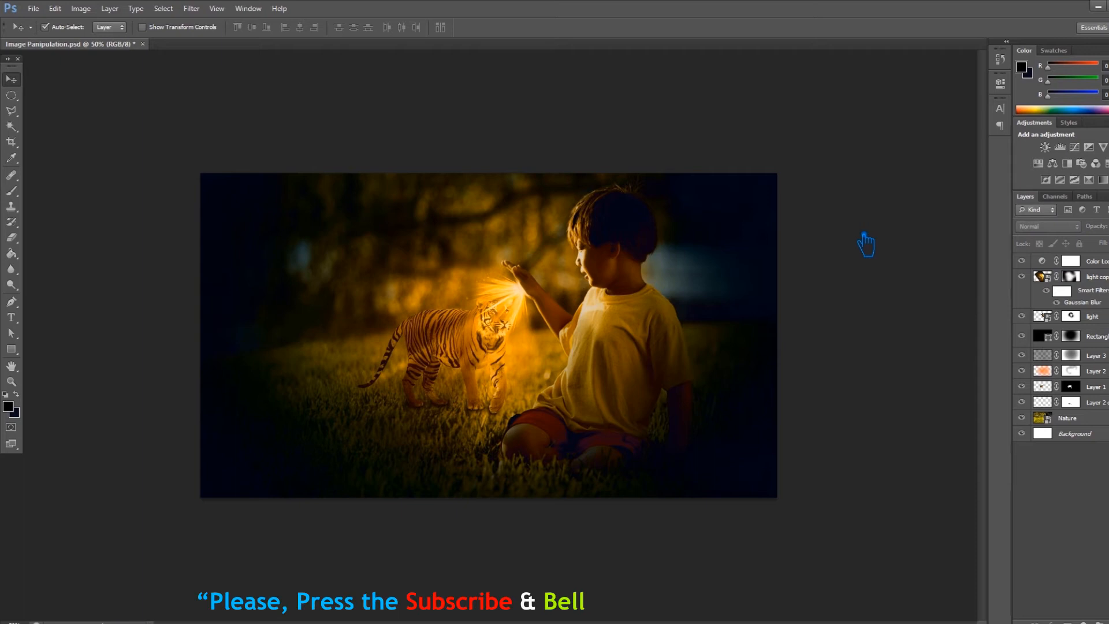
Move the tiger and its paw shadows slightly up and away from the boy with Free Transform.
{"action": "left_click", "coordinate": [1086, 387]}
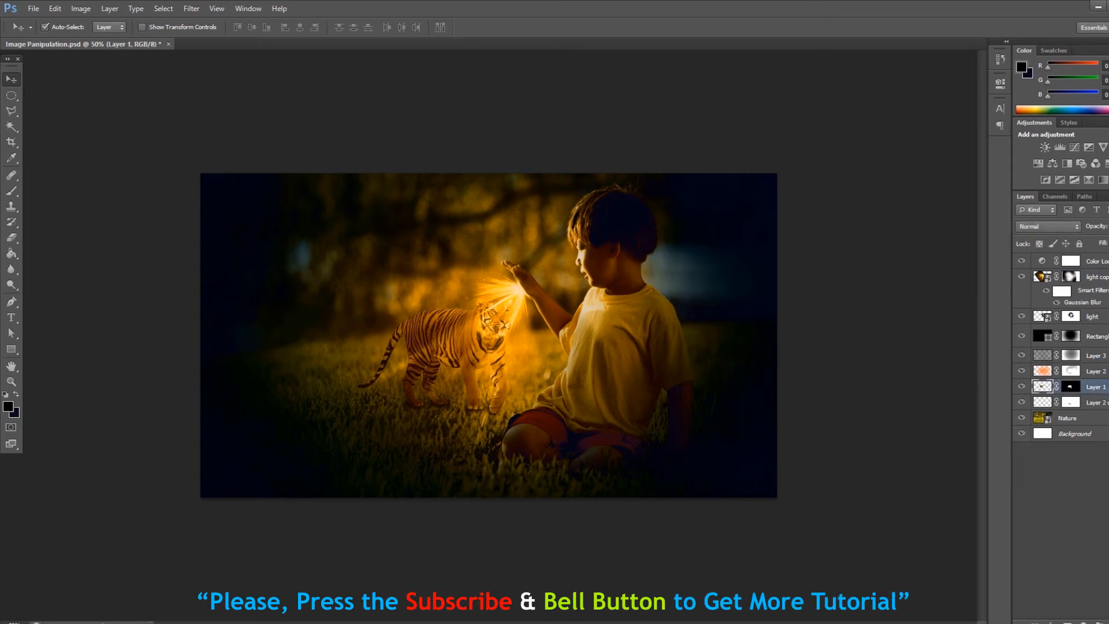
{"action": "key", "text": "ctrl+t"}
{"action": "left_click_drag", "start_coordinate": [446, 390], "coordinate": [432, 380]}
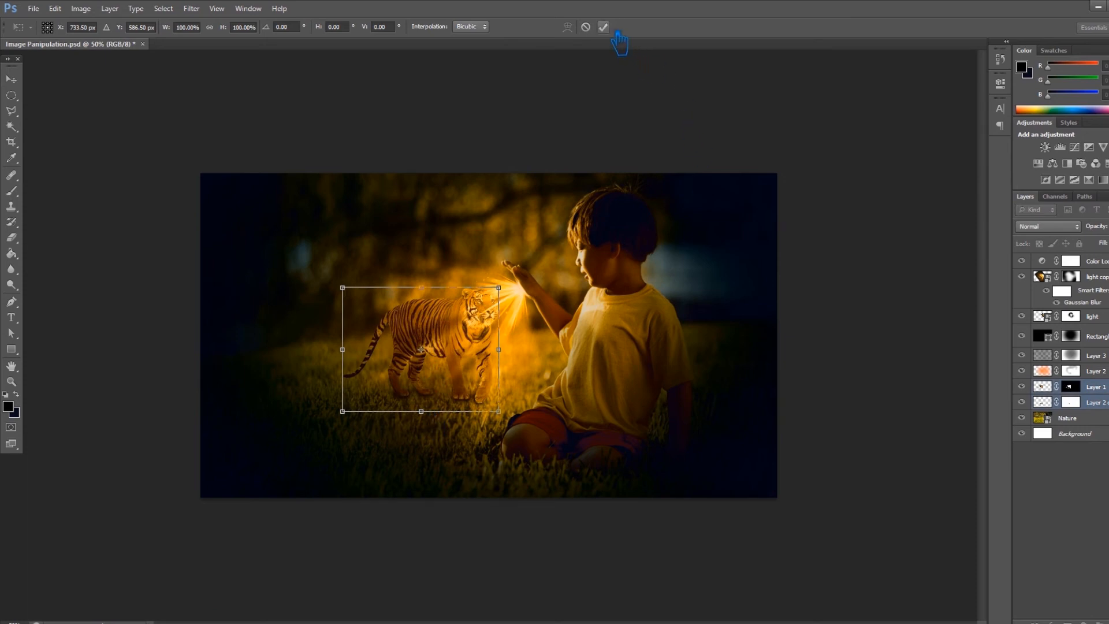
{"action": "left_click", "coordinate": [603, 27]}
Load the tiger's outline from Layer 1 as a selection and add a new empty layer above it.
{"action": "left_click", "coordinate": [1086, 387]}
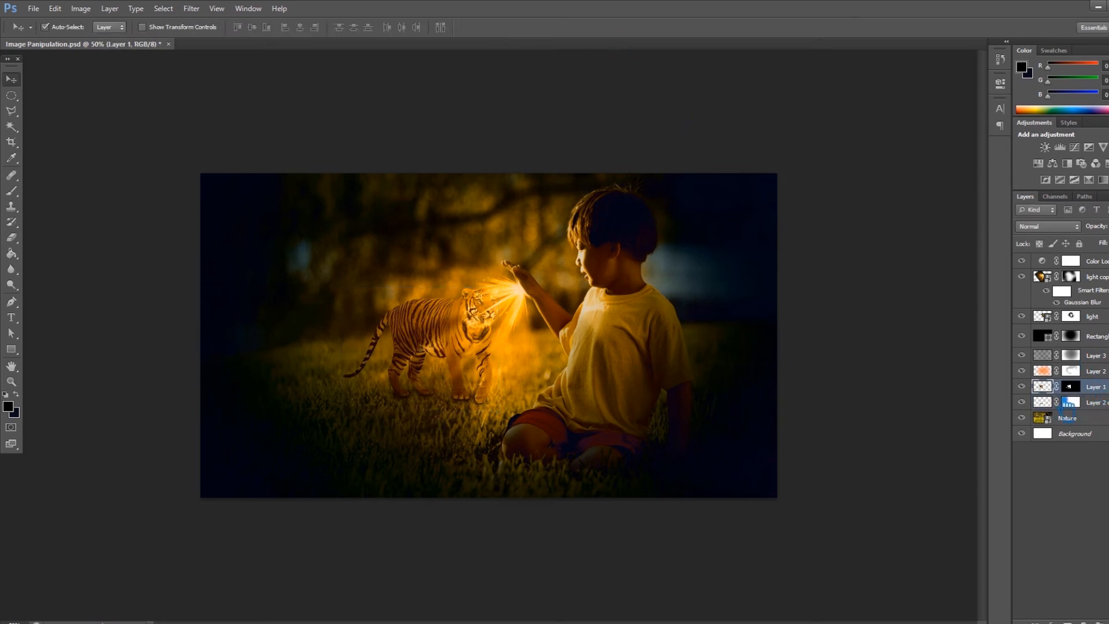
{"action": "left_click", "coordinate": [1042, 386], "text": "ctrl"}
{"action": "key", "text": "ctrl+shift+alt+n"}
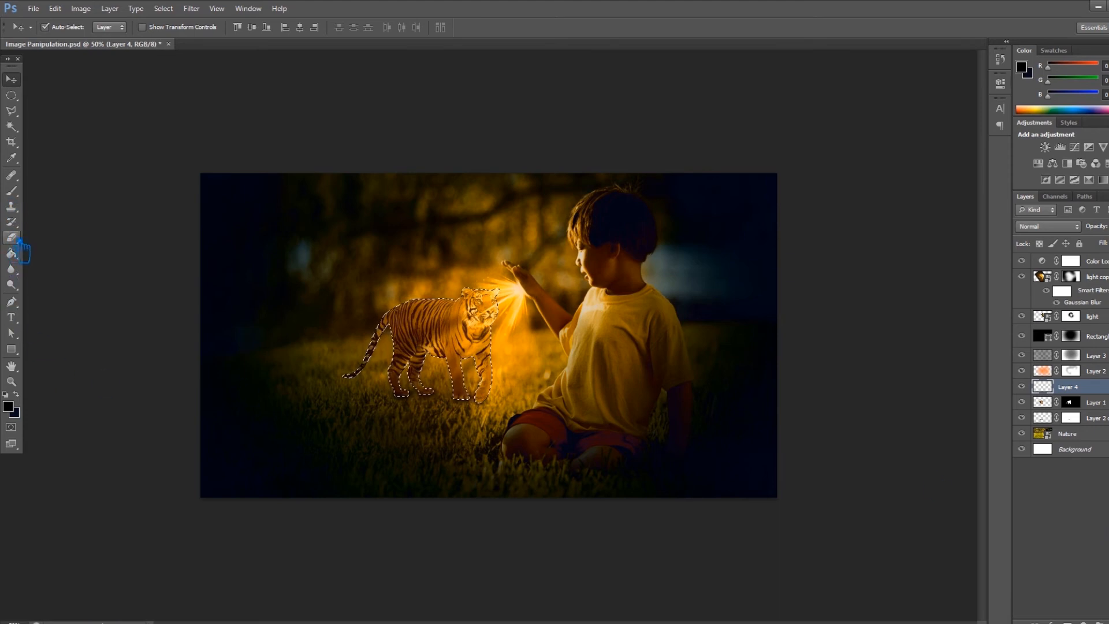
Set the foreground colour to bright orange ff7200 and fill the tiger selection on Layer 4 with it.
{"action": "key", "text": "i"}
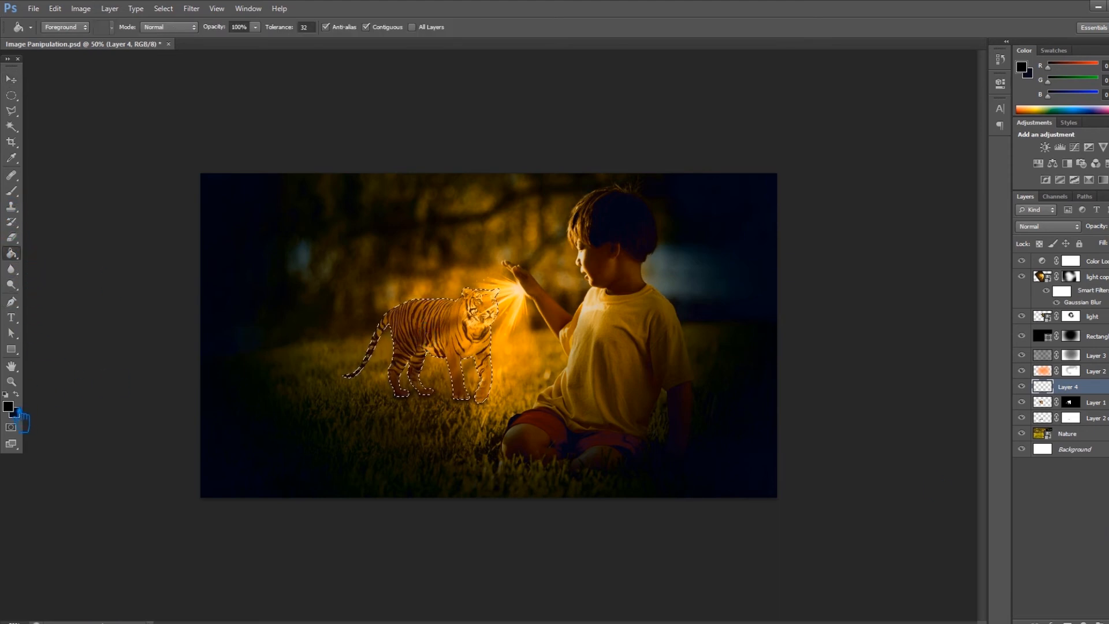
{"action": "left_click", "coordinate": [11, 409]}
{"action": "left_click", "coordinate": [766, 168]}
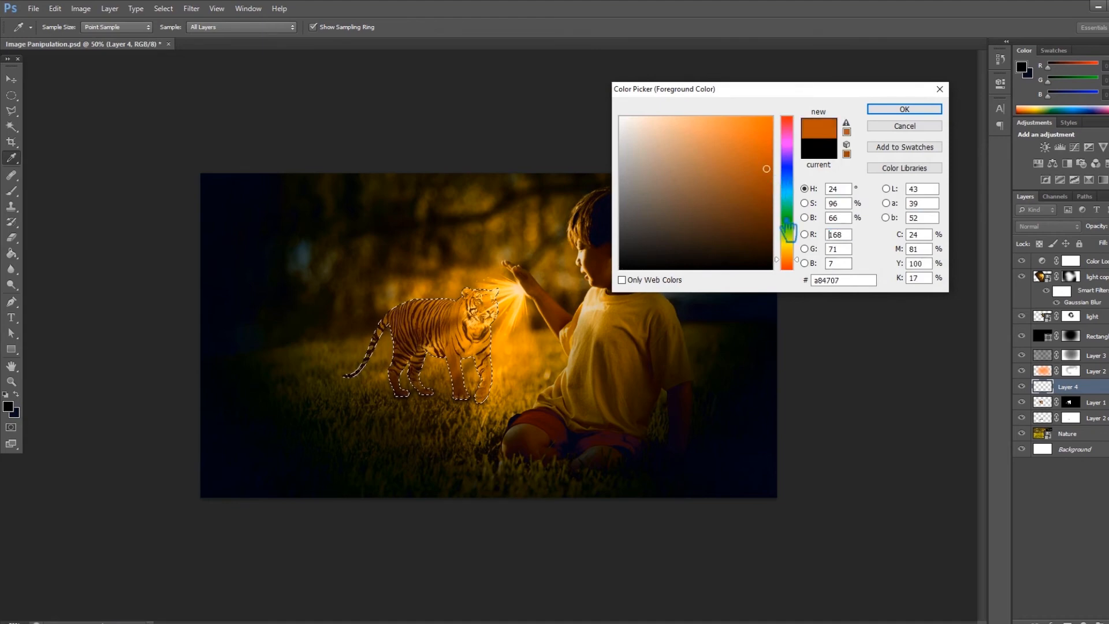
{"action": "left_click_drag", "start_coordinate": [801, 267], "coordinate": [799, 259]}
{"action": "left_click_drag", "start_coordinate": [765, 172], "coordinate": [796, 91]}
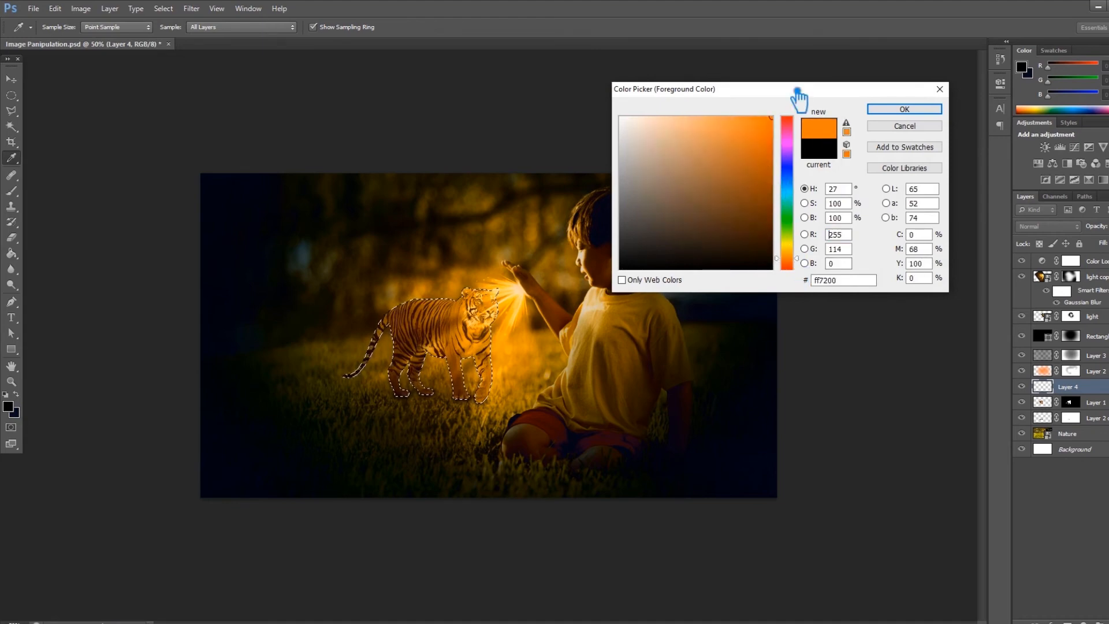
{"action": "left_click", "coordinate": [892, 113]}
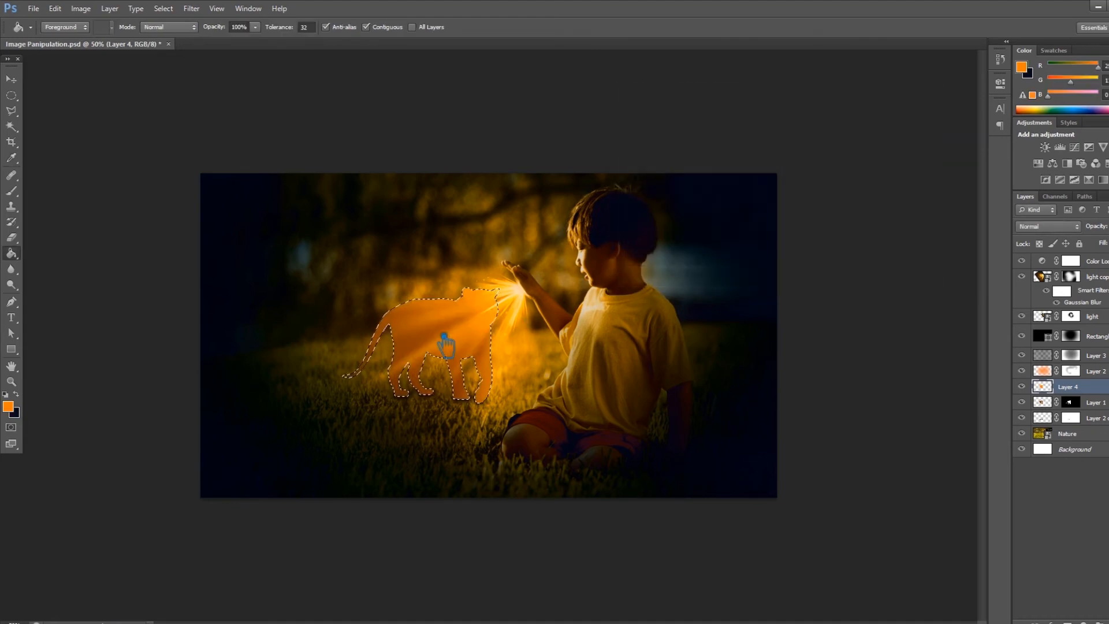
Shift the foreground colour to a slightly redder orange and refill the tiger selection.
{"action": "left_click", "coordinate": [8, 406]}
{"action": "left_click", "coordinate": [798, 261]}
{"action": "left_click", "coordinate": [923, 111]}
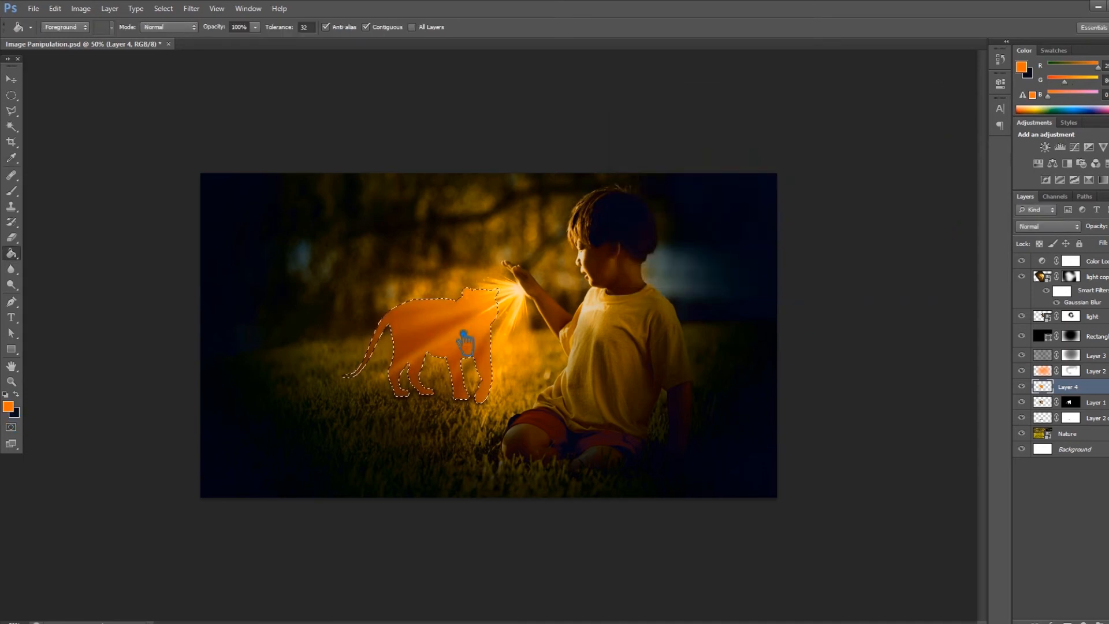
Set the orange tiger fill layer's blend mode to Color Dodge and clear the selection.
{"action": "left_click", "coordinate": [11, 79]}
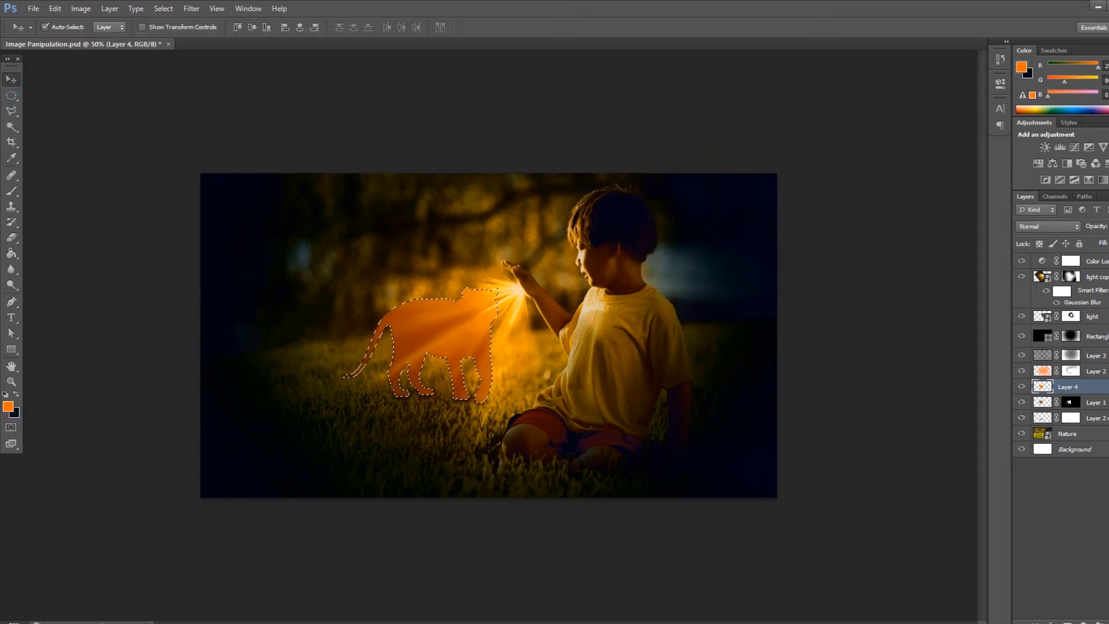
{"action": "scroll", "coordinate": [1053, 229], "scroll_direction": "down", "scroll_amount": 5}
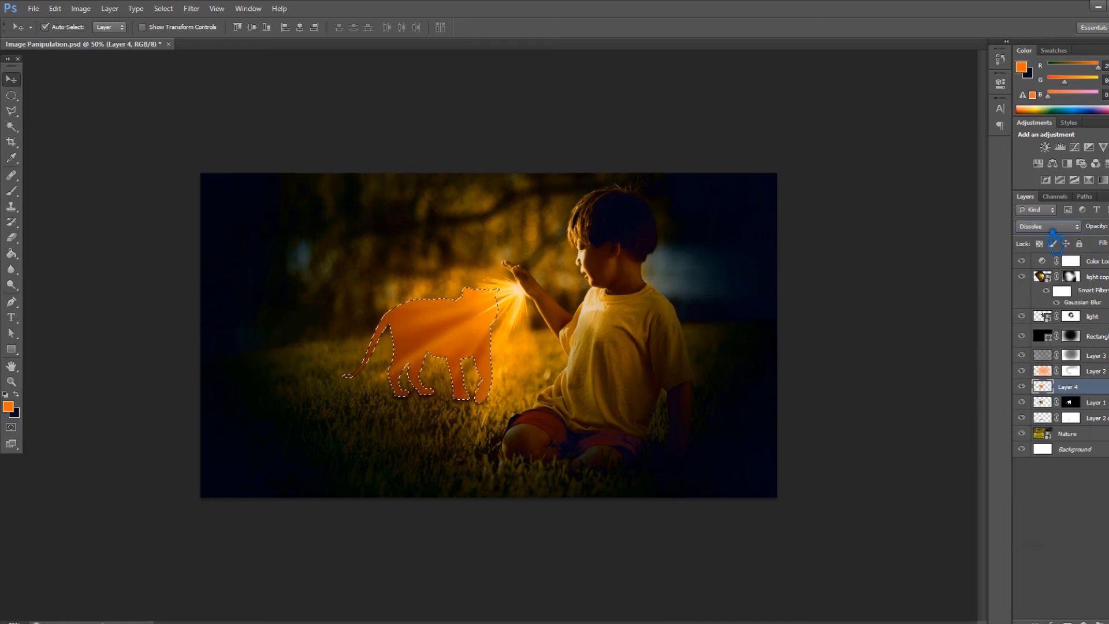
{"action": "scroll", "coordinate": [1052, 228], "scroll_direction": "down", "scroll_amount": 4}
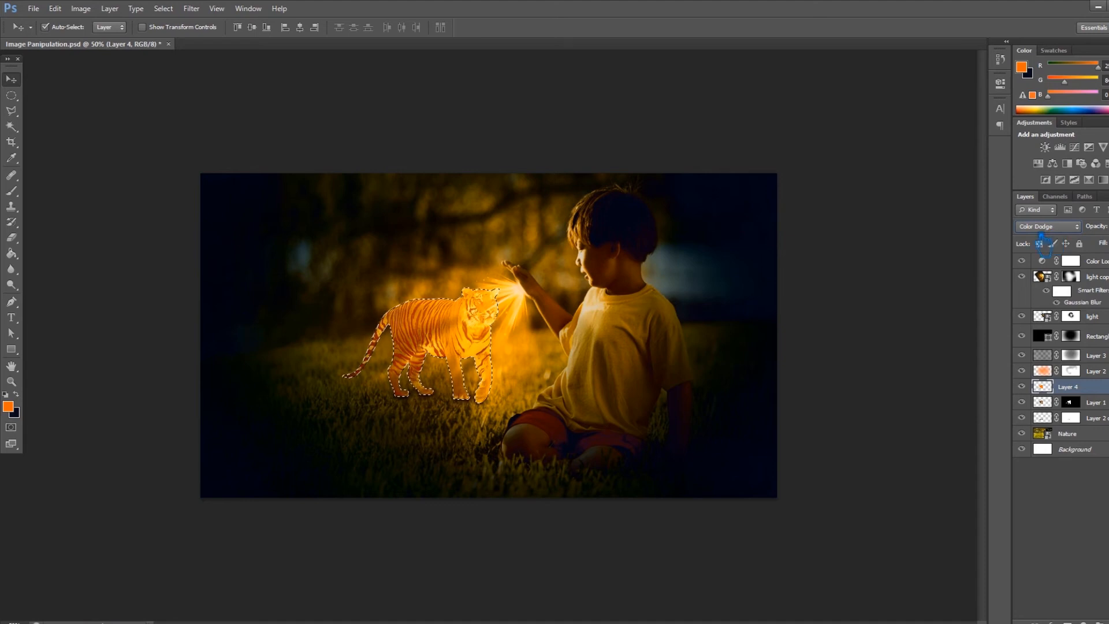
{"action": "key", "text": "ctrl+d"}
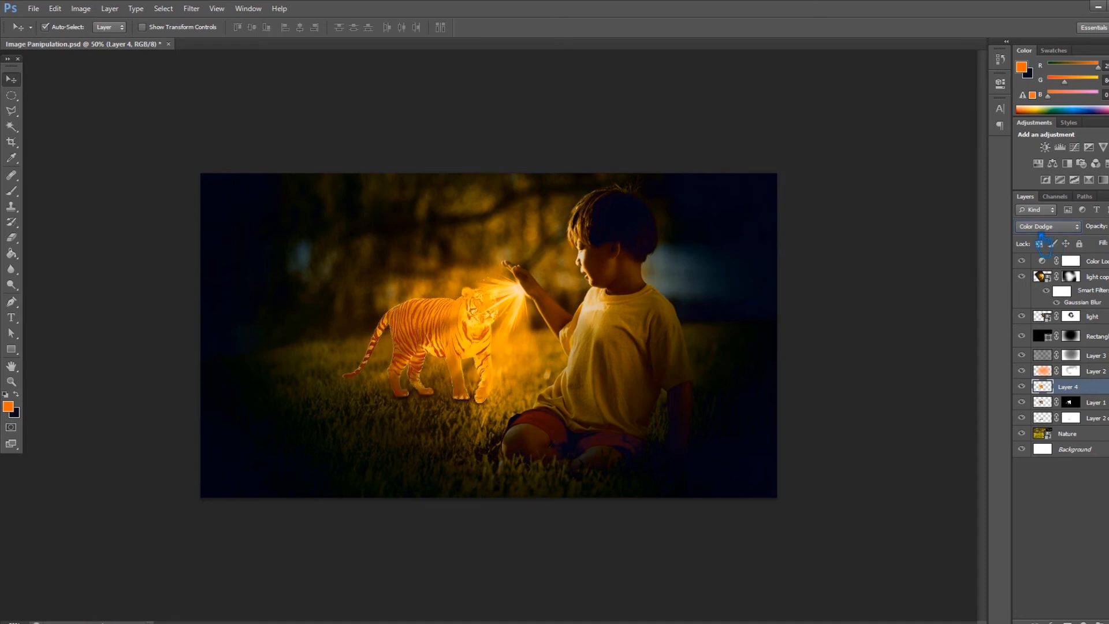
Try other blend modes on the orange tiger fill in Layer 4, including Luminosity, Difference, Linear Light, Overlay and Linear Burn.
{"action": "key", "text": "shift+plus"}
{"action": "key", "text": "shift+plus"}
{"action": "key", "text": "shift+plus"}
{"action": "key", "text": "shift+plus"}
{"action": "key", "text": "shift+plus"}
{"action": "key", "text": "shift+plus"}
{"action": "key", "text": "shift+plus"}
{"action": "key", "text": "shift+plus"}
{"action": "key", "text": "shift+plus"}
{"action": "key", "text": "shift+plus"}
{"action": "key", "text": "shift+plus"}
{"action": "key", "text": "shift+plus"}
{"action": "key", "text": "shift+plus"}
{"action": "key", "text": "shift+plus"}
{"action": "key", "text": "shift+plus"}
{"action": "key", "text": "shift+plus"}
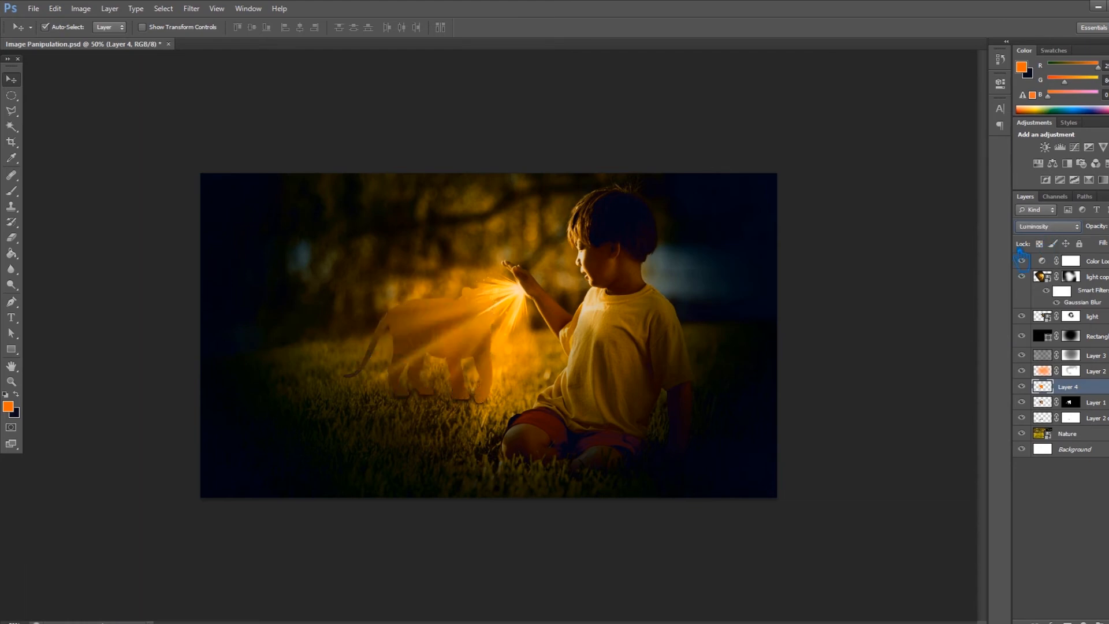
{"action": "key", "text": "shift+minus"}
{"action": "key", "text": "shift+minus"}
{"action": "key", "text": "shift+minus"}
{"action": "key", "text": "shift+minus"}
{"action": "key", "text": "shift+minus"}
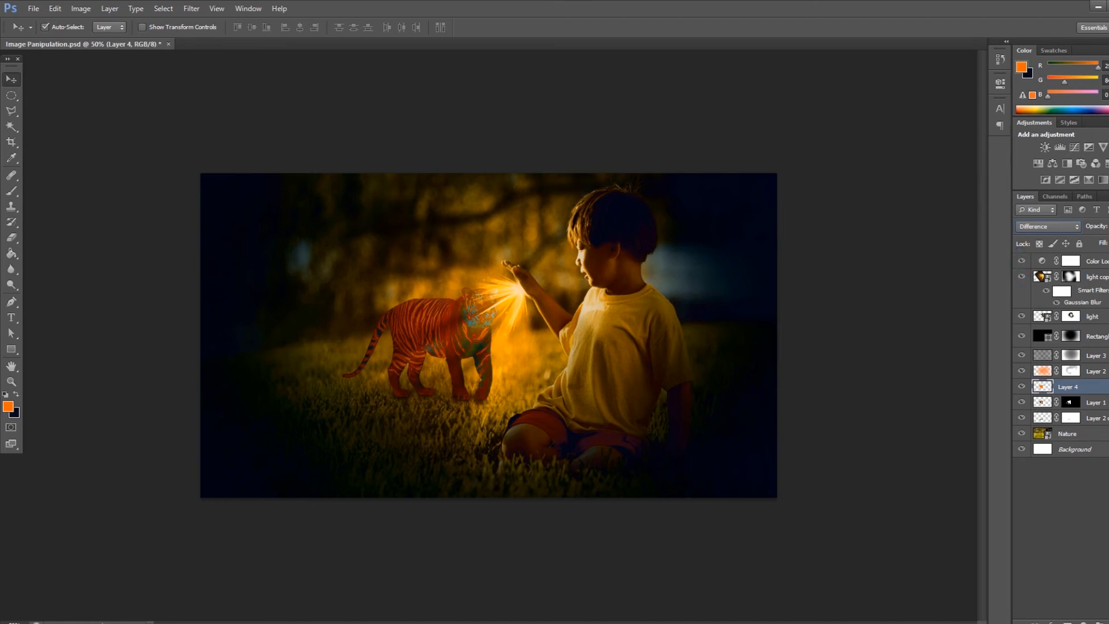
{"action": "key", "text": "shift+minus"}
{"action": "key", "text": "shift+minus"}
{"action": "key", "text": "shift+minus"}
{"action": "key", "text": "shift+minus"}
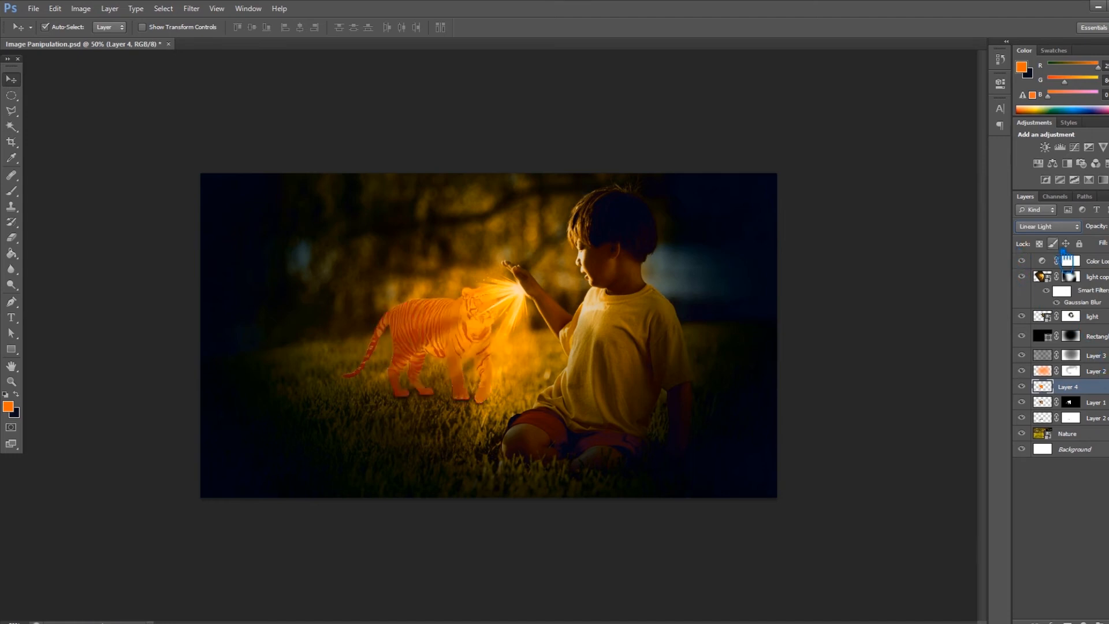
{"action": "key", "text": "shift+minus"}
{"action": "key", "text": "shift+minus"}
{"action": "key", "text": "shift+minus"}
{"action": "key", "text": "shift+minus"}
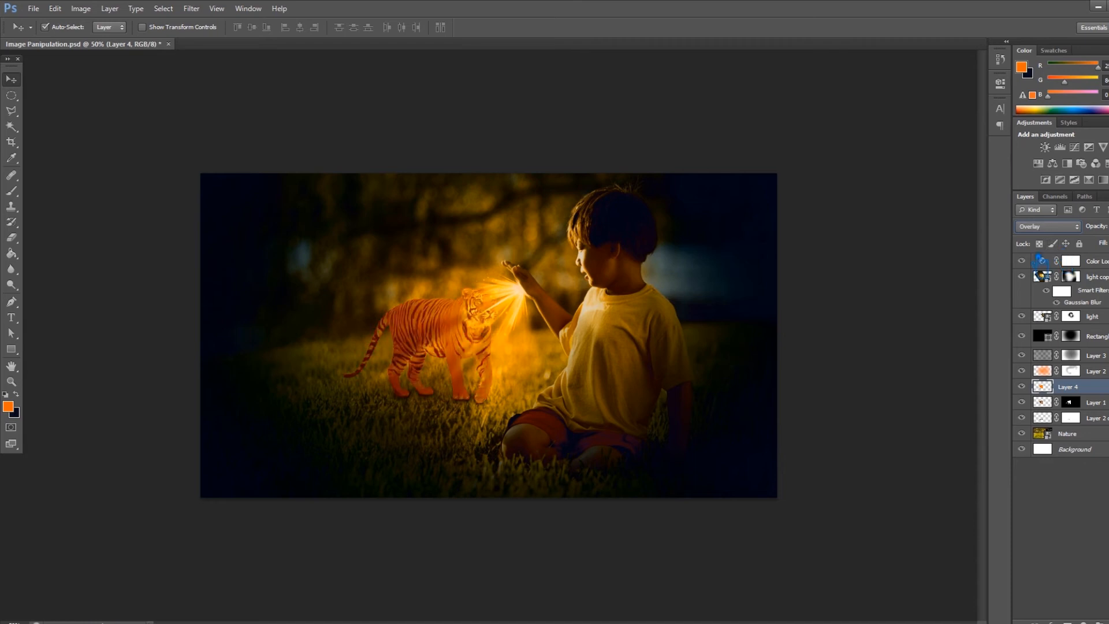
{"action": "key", "text": "shift+minus"}
{"action": "key", "text": "shift+minus"}
{"action": "key", "text": "shift+minus"}
{"action": "key", "text": "shift+minus"}
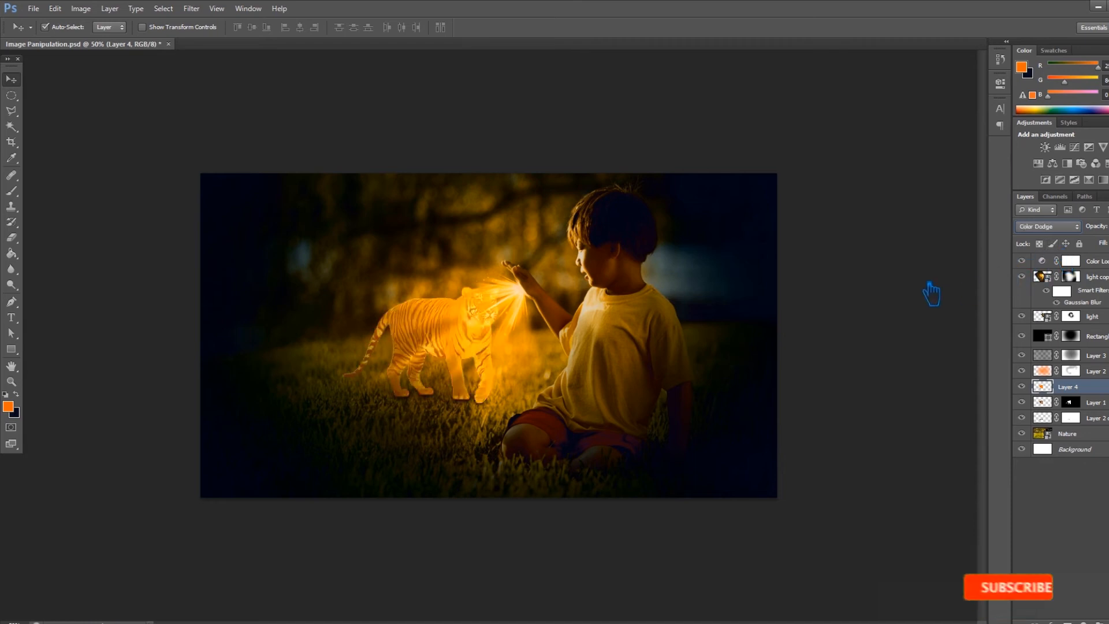
{"action": "key", "text": "shift+minus"}
{"action": "key", "text": "shift+minus"}
{"action": "key", "text": "shift+minus"}
{"action": "key", "text": "shift+minus"}
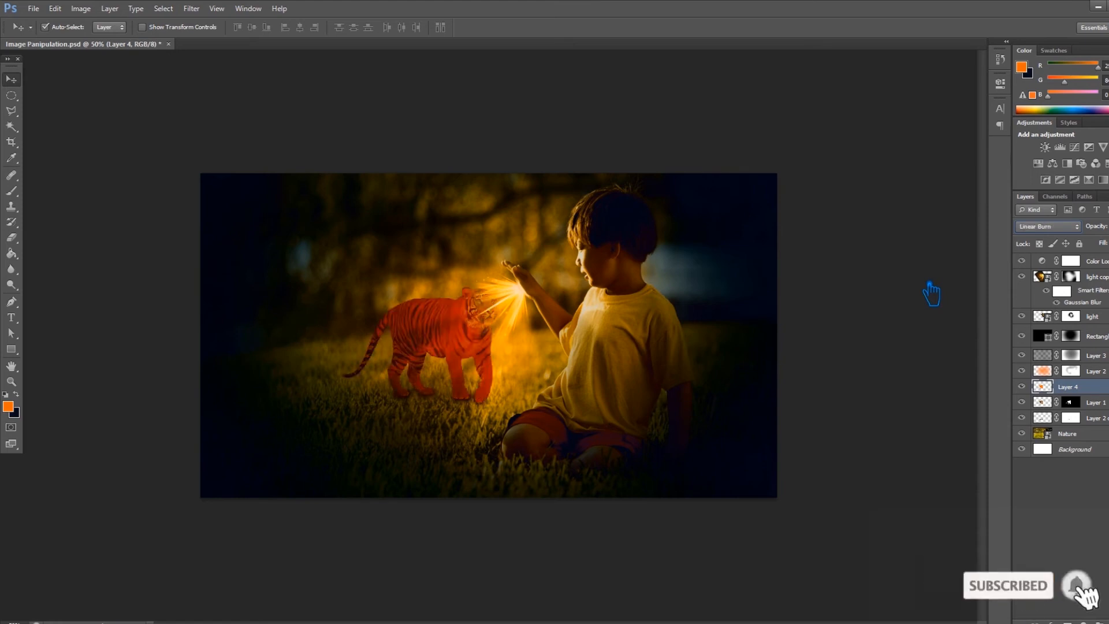
{"action": "key", "text": "shift+minus"}
{"action": "key", "text": "shift+minus"}
{"action": "key", "text": "shift+minus"}
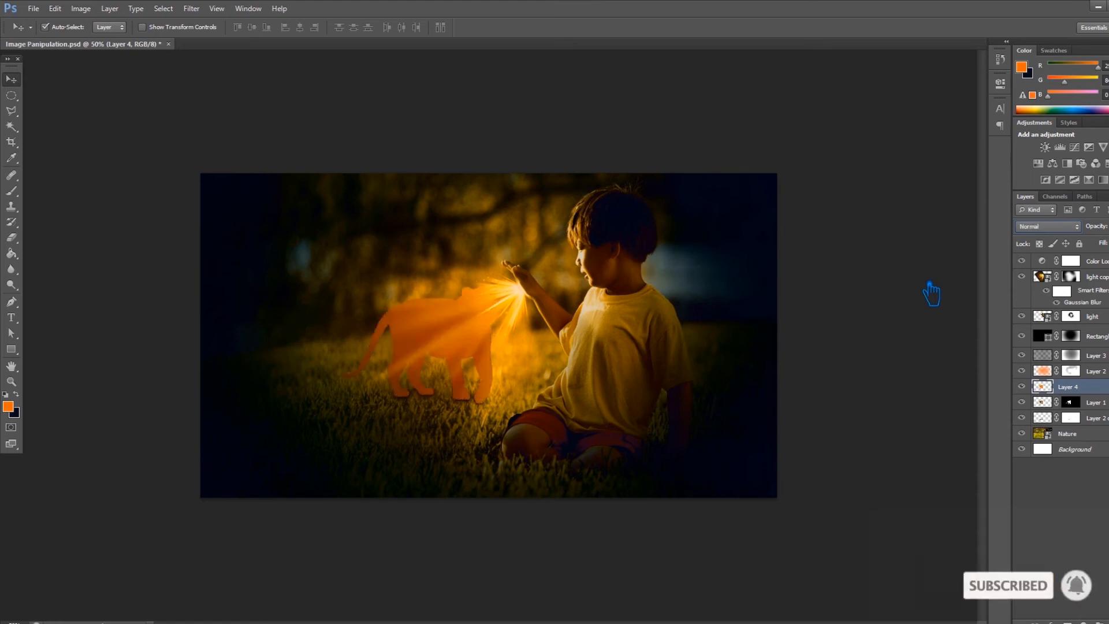
Set the blend mode of the orange tiger fill in Layer 4 to Color Dodge and save the document.
{"action": "key", "text": "shift+plus"}
{"action": "key", "text": "shift+plus"}
{"action": "key", "text": "shift+plus"}
{"action": "key", "text": "shift+plus"}
{"action": "key", "text": "shift+plus"}
{"action": "key", "text": "shift+plus"}
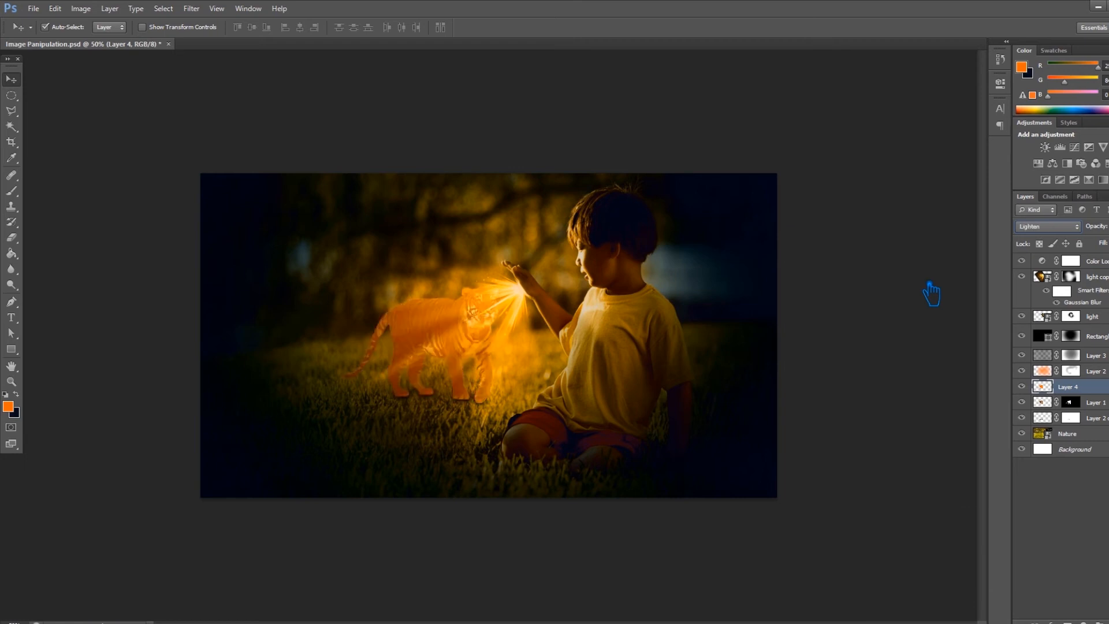
{"action": "key", "text": "shift+plus"}
{"action": "key", "text": "shift+plus"}
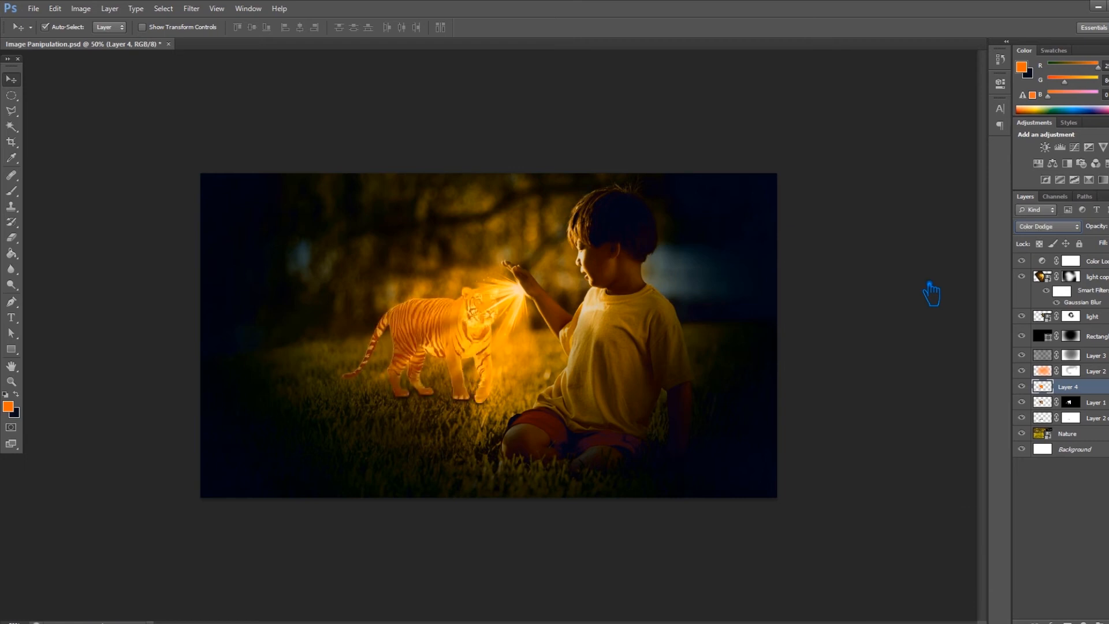
{"action": "left_click", "coordinate": [931, 294]}
{"action": "key", "text": "ctrl+s"}
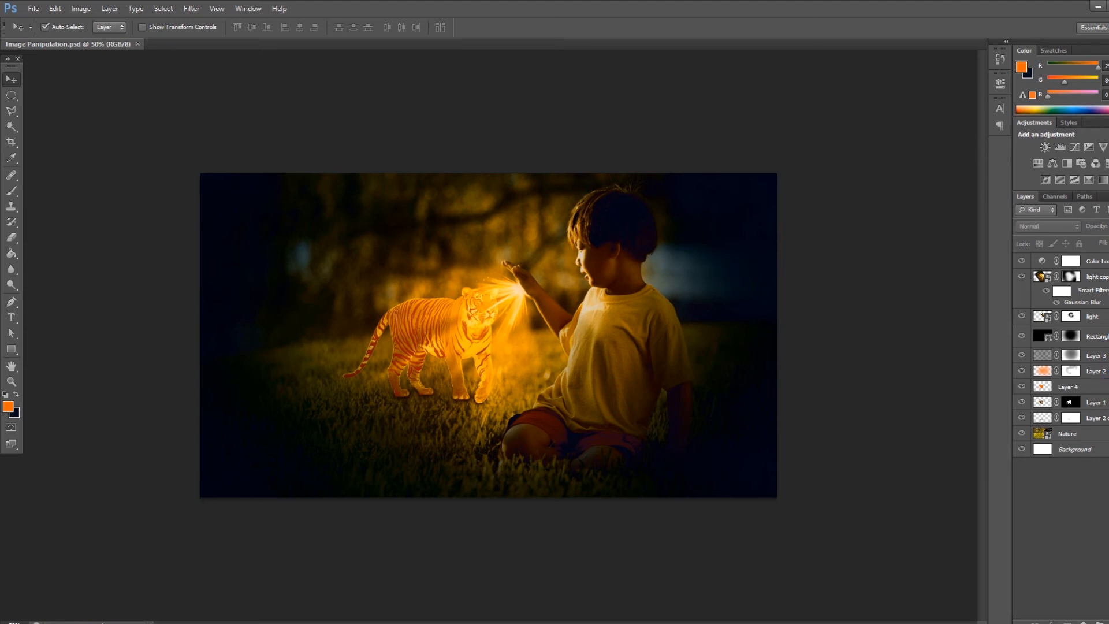
Group Layer 4 with the tiger's Layer 1 and save the document.
{"action": "left_click", "coordinate": [1104, 387]}
{"action": "left_click", "coordinate": [1103, 403], "text": "ctrl"}
{"action": "key", "text": "ctrl+g"}
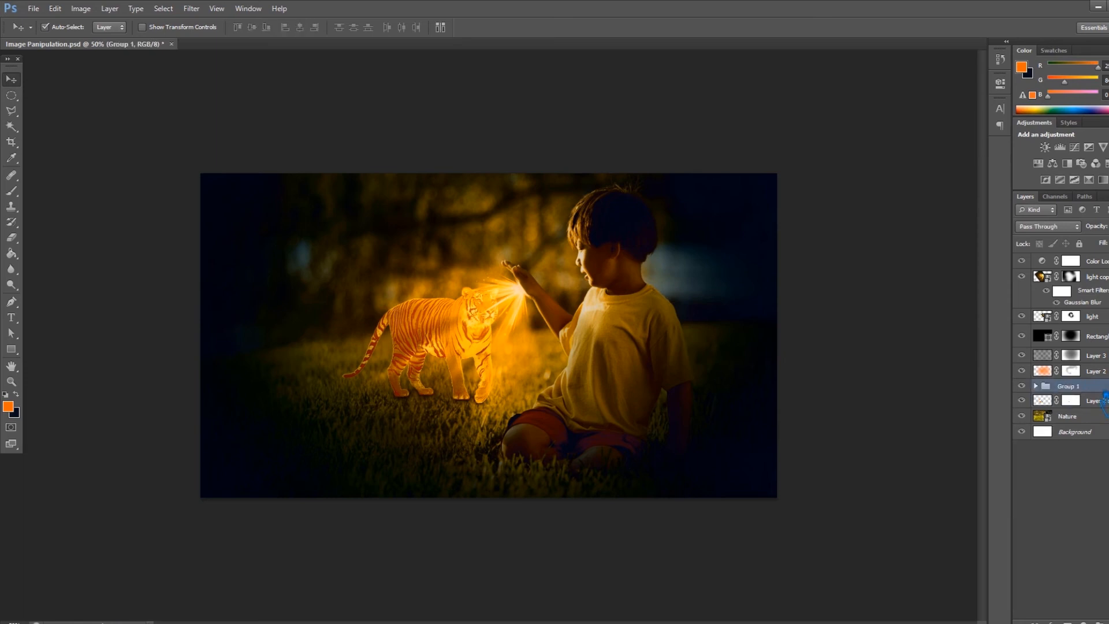
{"action": "key", "text": "ctrl+s"}
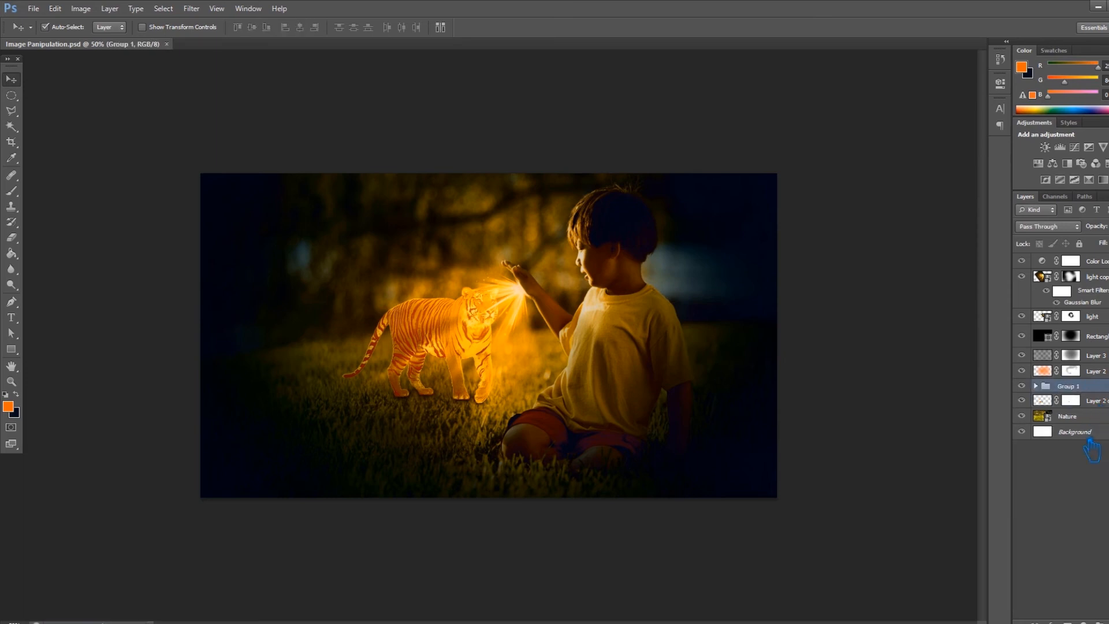
Duplicate the tiger group and hide the original group.
{"action": "key", "text": "ctrl+j"}
{"action": "left_click", "coordinate": [1021, 399]}
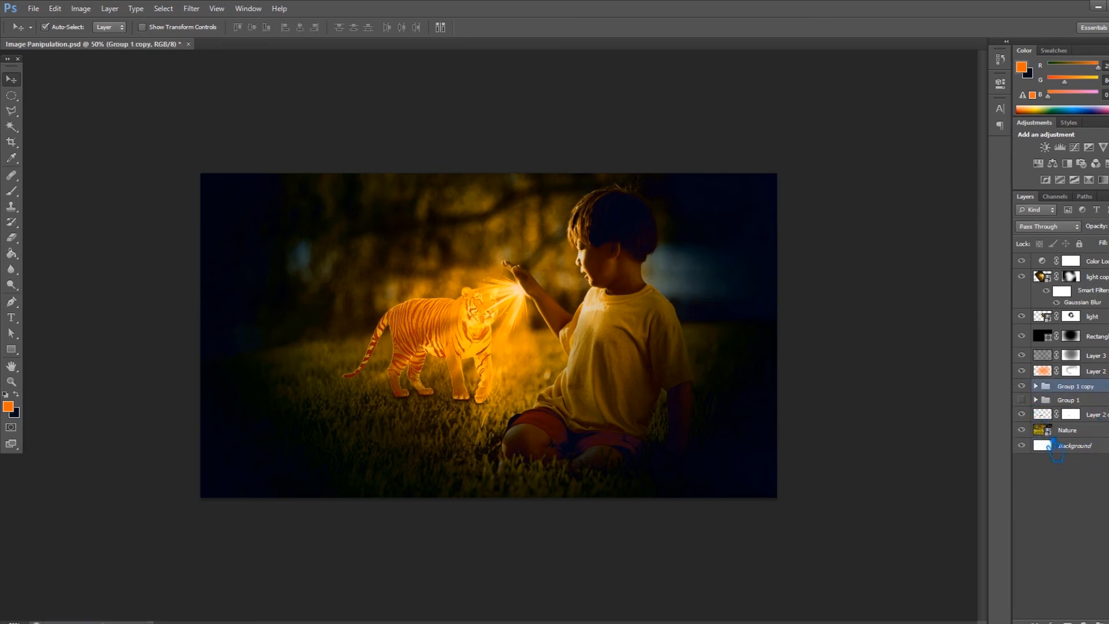
{"action": "left_click", "coordinate": [1083, 622]}
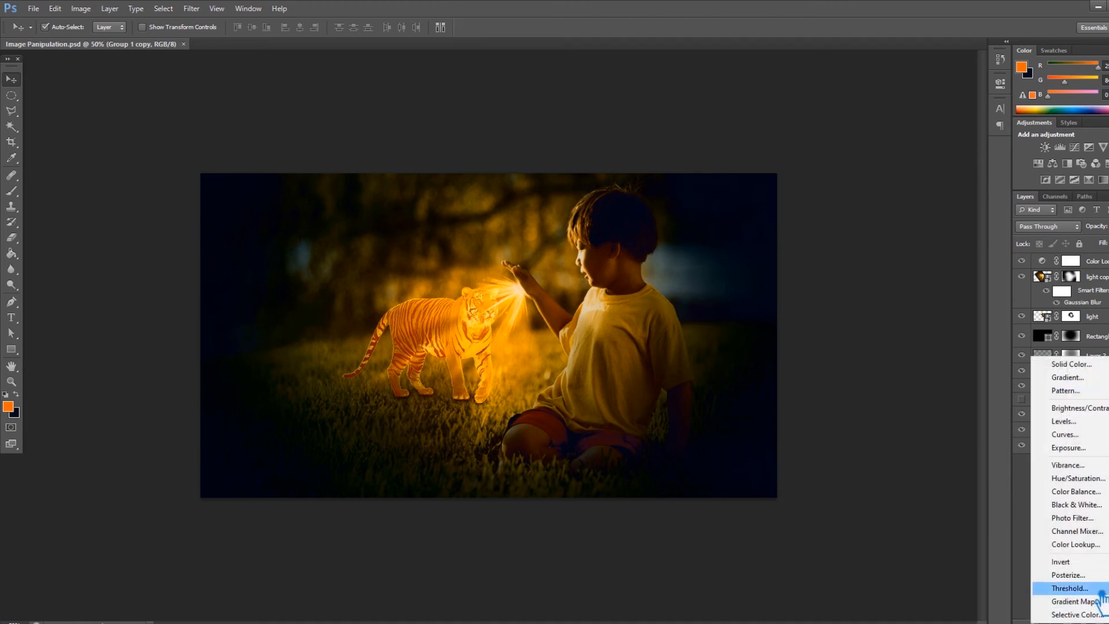
{"action": "left_click", "coordinate": [941, 370]}
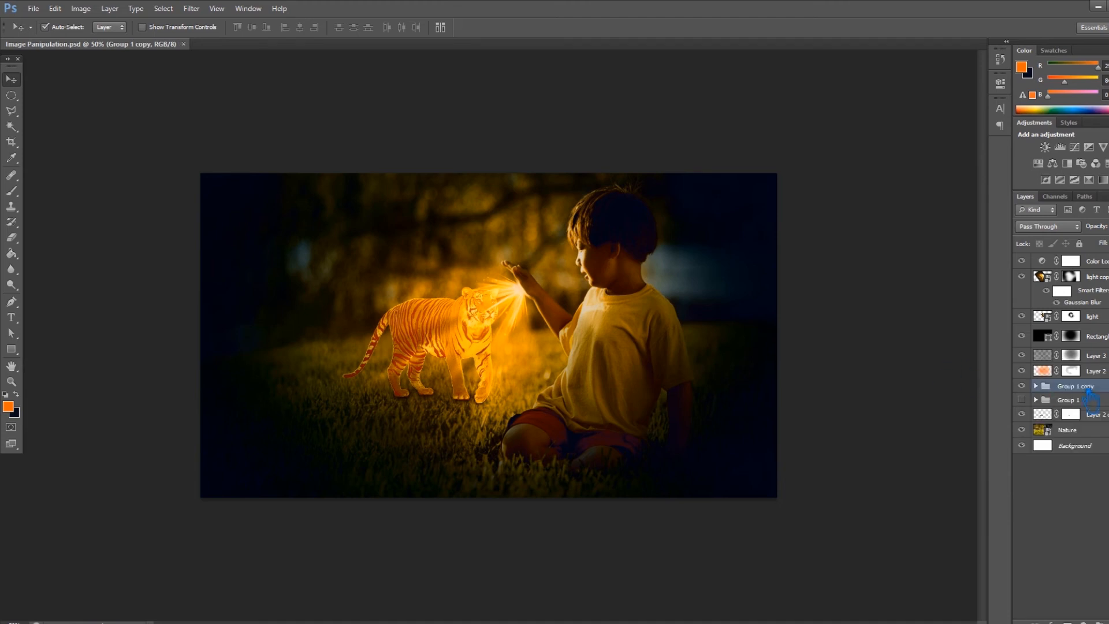
Expand the duplicated tiger group and duplicate the orange fill Layer 4 inside it.
{"action": "left_click", "coordinate": [1037, 385]}
{"action": "left_click", "coordinate": [1089, 406]}
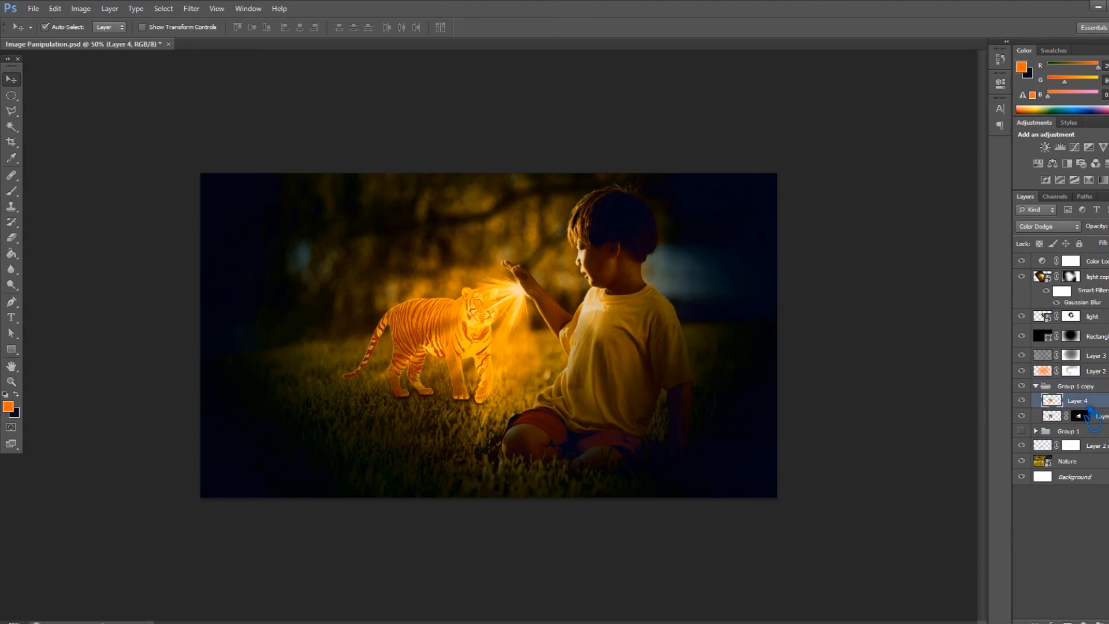
{"action": "key", "text": "ctrl+j"}
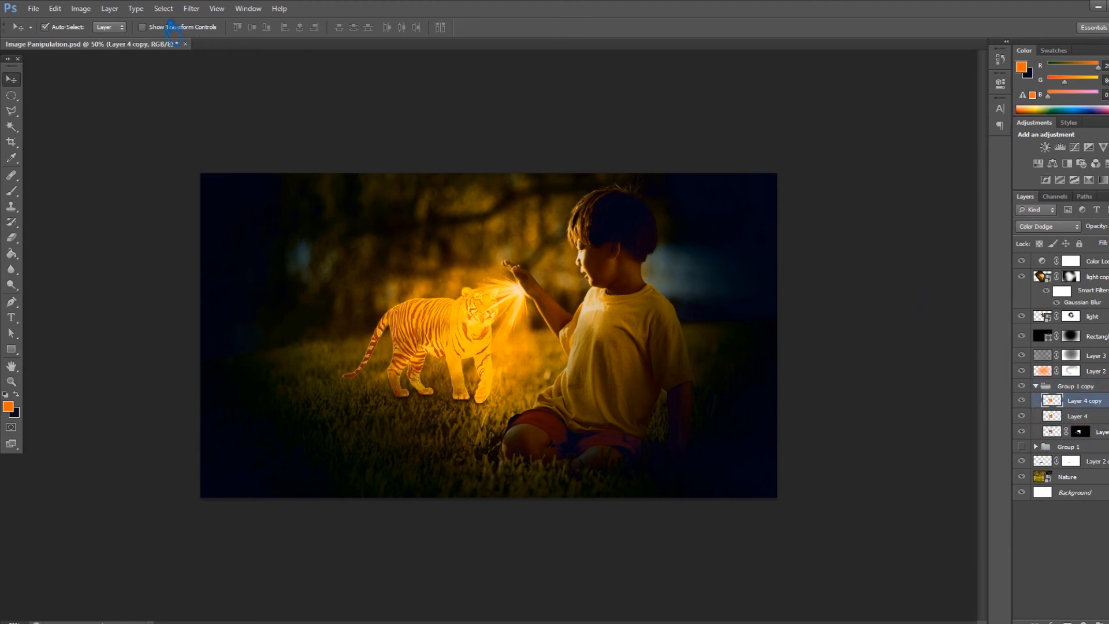
Apply a Motion Blur with a 45° angle and a distance of 183 pixels to the duplicated orange fill.
{"action": "left_click", "coordinate": [191, 8]}
{"action": "mouse_move", "coordinate": [236, 131]}
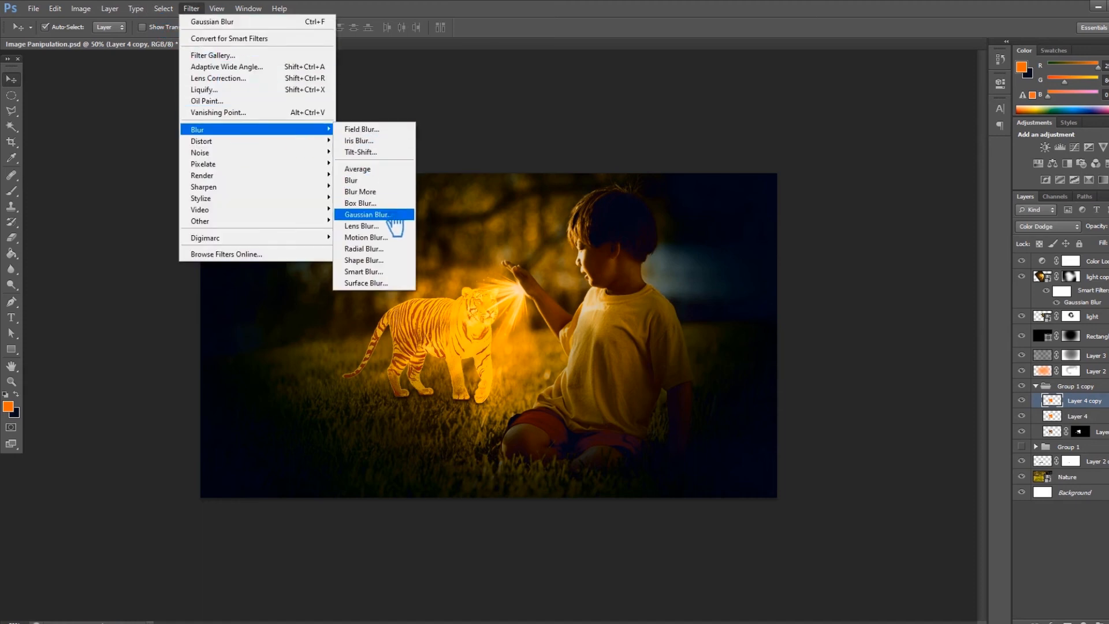
{"action": "left_click", "coordinate": [393, 238]}
{"action": "left_click_drag", "start_coordinate": [579, 140], "coordinate": [820, 102]}
{"action": "mouse_move", "coordinate": [841, 277]}
{"action": "left_mouse_down"}
{"action": "mouse_move", "coordinate": [853, 270]}
{"action": "mouse_move", "coordinate": [849, 279]}
{"action": "left_mouse_up"}
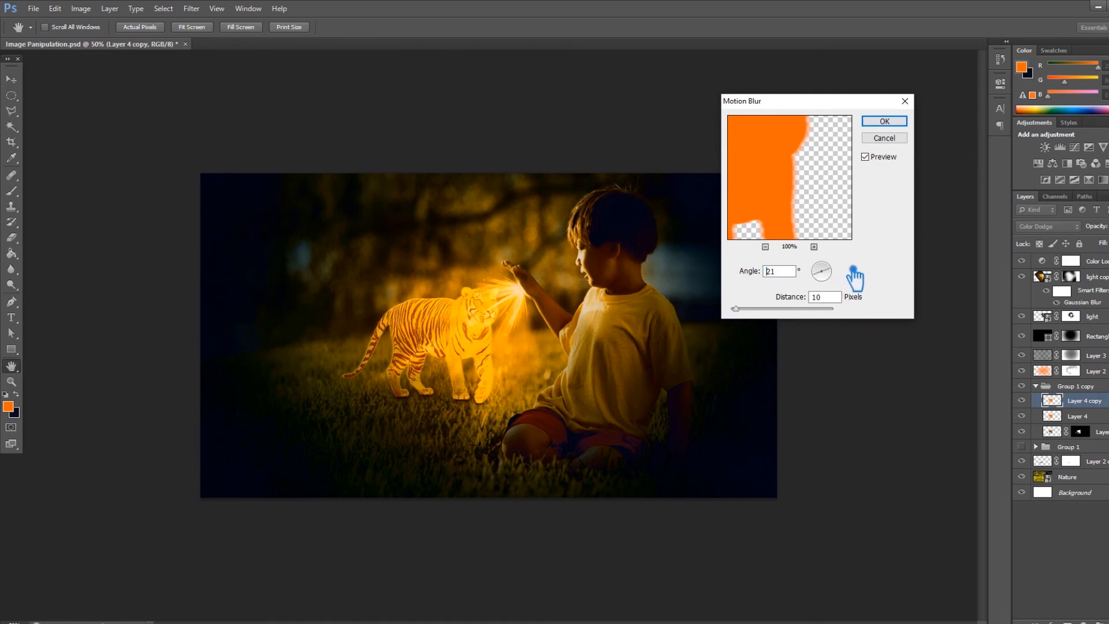
{"action": "left_click_drag", "start_coordinate": [737, 309], "coordinate": [780, 313]}
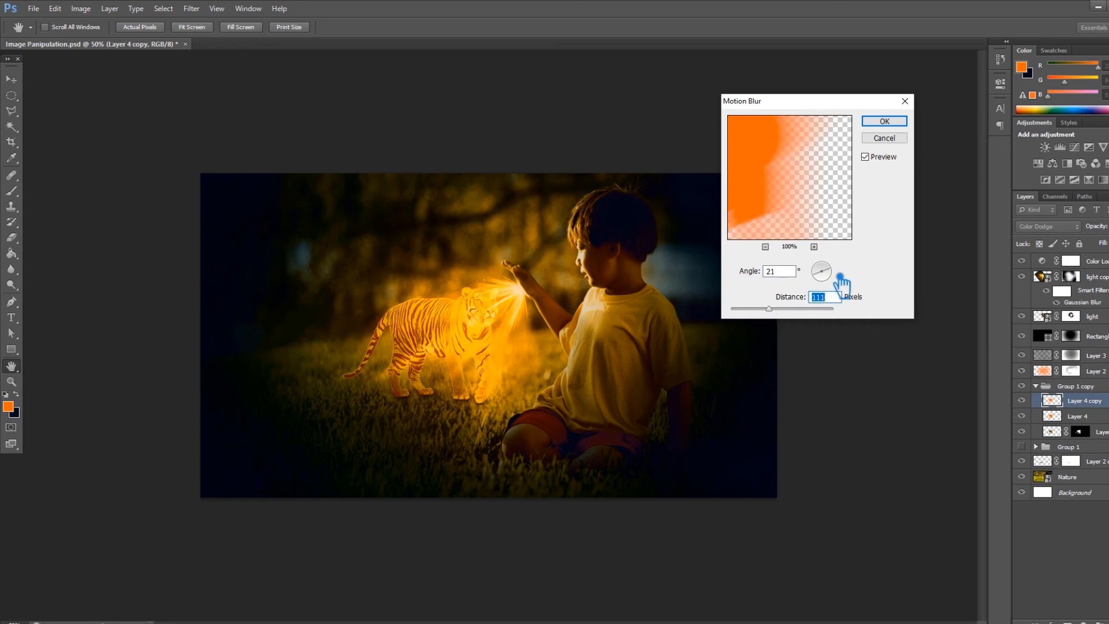
{"action": "left_click_drag", "start_coordinate": [840, 280], "coordinate": [837, 270]}
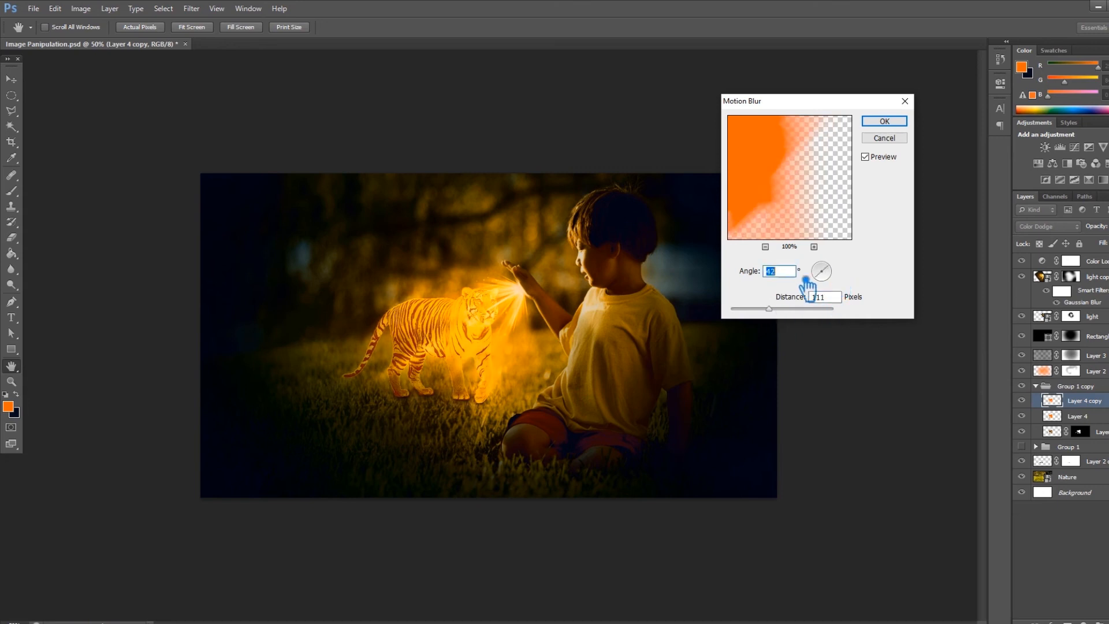
{"action": "type", "text": "45"}
{"action": "left_click_drag", "start_coordinate": [769, 309], "coordinate": [781, 310]}
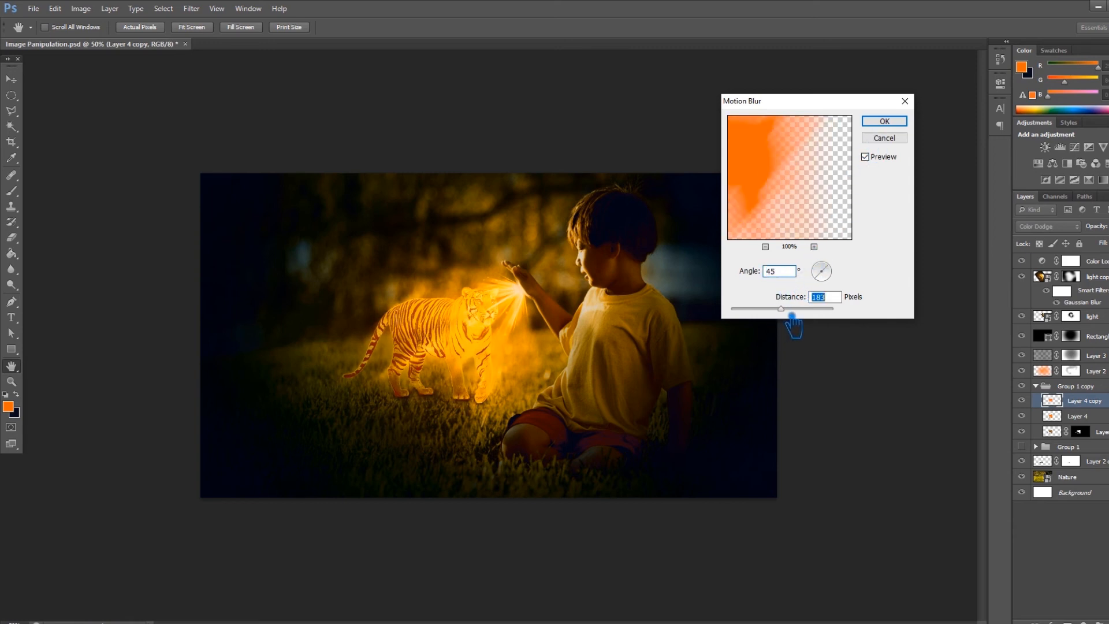
{"action": "left_click", "coordinate": [885, 121]}
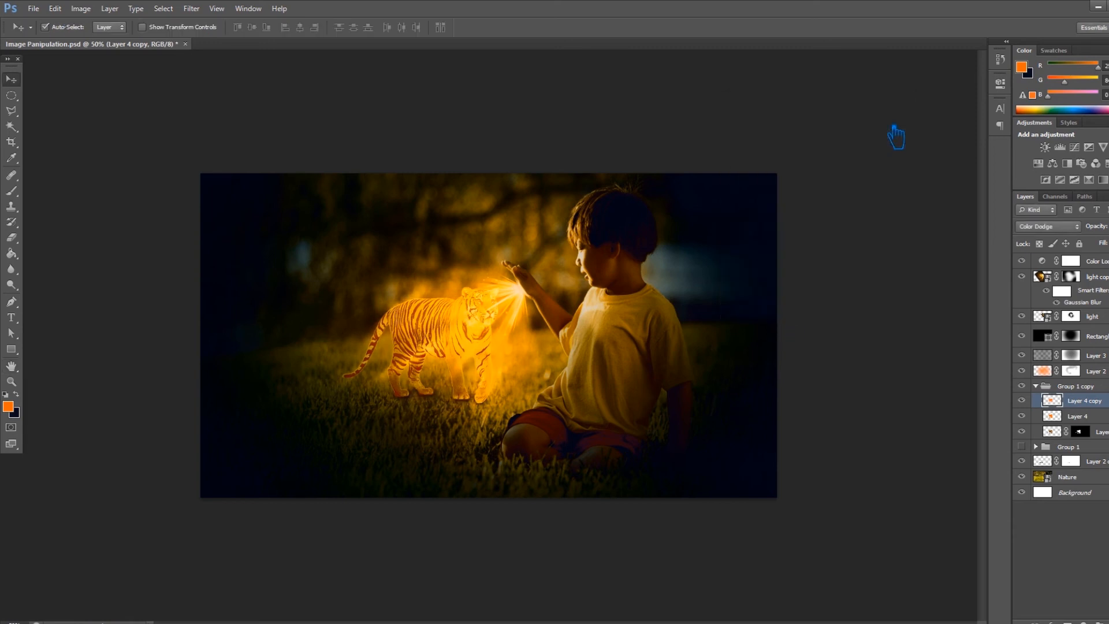
Duplicate the motion-blurred orange layer, set the new copy's blend mode to Hue and save the document.
{"action": "key", "text": "ctrl+j"}
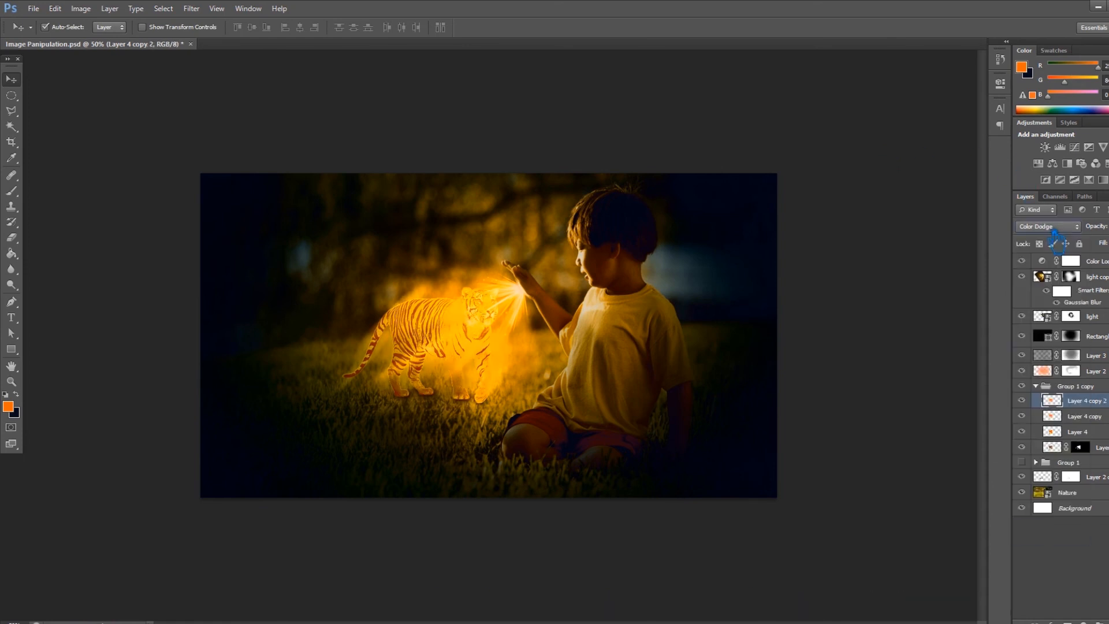
{"action": "scroll", "coordinate": [1054, 232], "scroll_direction": "down", "scroll_amount": 3}
{"action": "scroll", "coordinate": [1055, 236], "scroll_direction": "down", "scroll_amount": 5}
{"action": "scroll", "coordinate": [1055, 236], "scroll_direction": "down", "scroll_amount": 4}
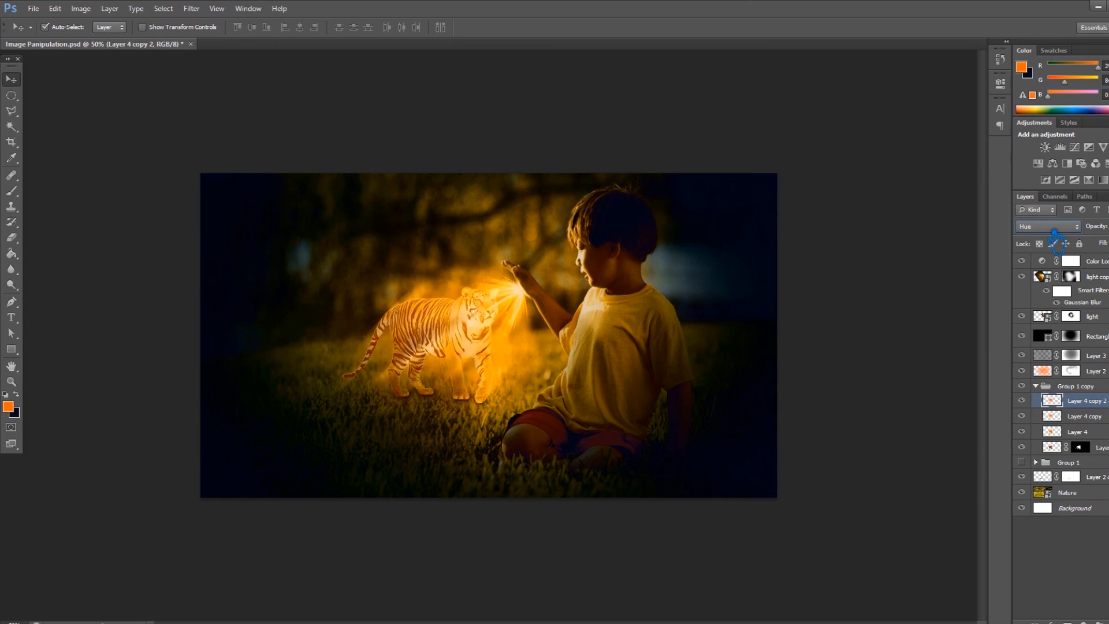
{"action": "left_click", "coordinate": [893, 216]}
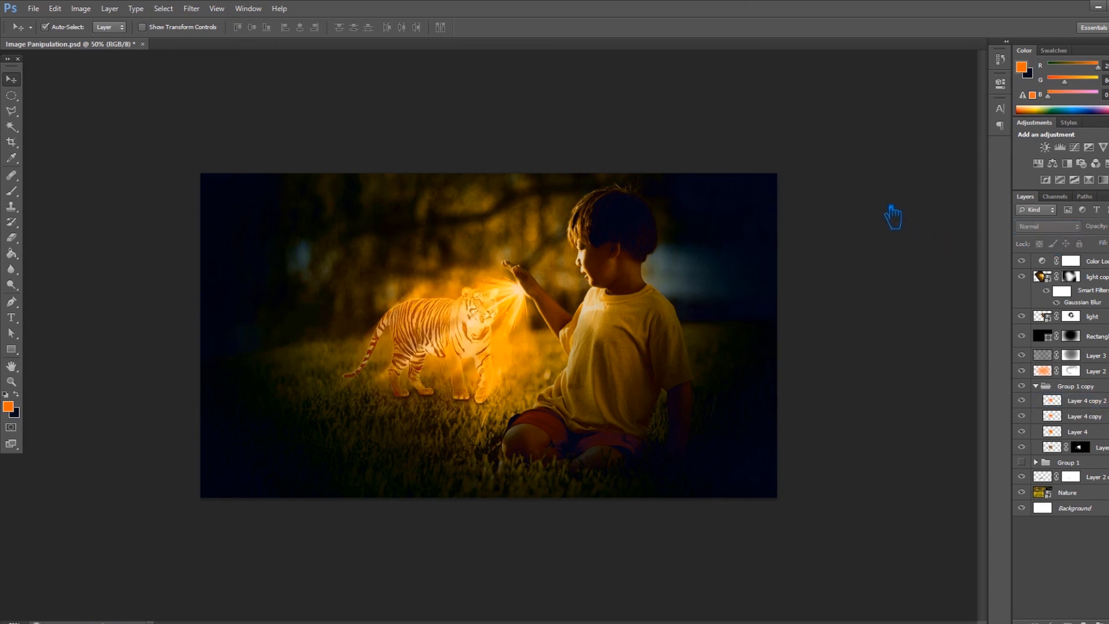
{"action": "key", "text": "ctrl+s"}
Choose the Brush tool and add a new empty layer above the Color Lookup adjustment layer.
{"action": "left_click", "coordinate": [12, 191]}
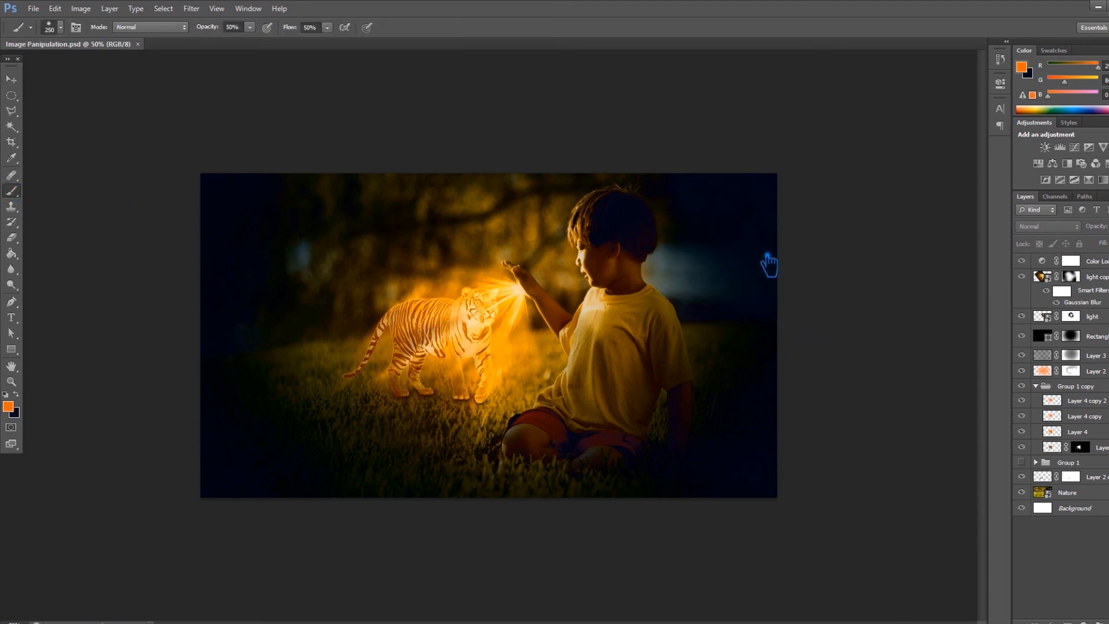
{"action": "left_click", "coordinate": [1105, 277]}
{"action": "left_click", "coordinate": [1105, 262]}
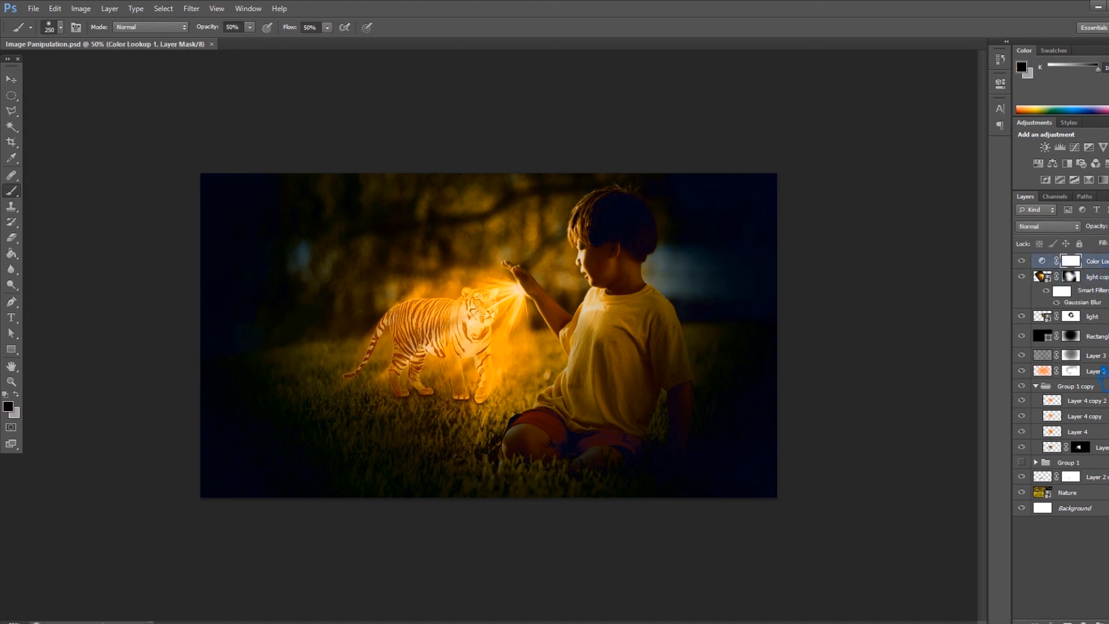
{"action": "left_click", "coordinate": [1107, 622]}
Enlarge the brush to about 3200 px and dab orange repeatedly over the picture's centre on Layer 5.
{"action": "key", "text": "bracketright"}
{"action": "key", "text": "bracketright"}
{"action": "key", "text": "bracketright"}
{"action": "key", "text": "bracketright"}
{"action": "key", "text": "bracketright"}
{"action": "key", "text": "bracketright"}
{"action": "key", "text": "bracketright"}
{"action": "key", "text": "bracketright"}
{"action": "key", "text": "bracketright"}
{"action": "key", "text": "bracketright"}
{"action": "key", "text": "bracketright"}
{"action": "key", "text": "bracketright"}
{"action": "key", "text": "bracketright"}
{"action": "key", "text": "bracketright"}
{"action": "key", "text": "bracketright"}
{"action": "key", "text": "bracketright"}
{"action": "key", "text": "bracketright"}
{"action": "key", "text": "bracketright"}
{"action": "key", "text": "bracketright"}
{"action": "key", "text": "bracketright"}
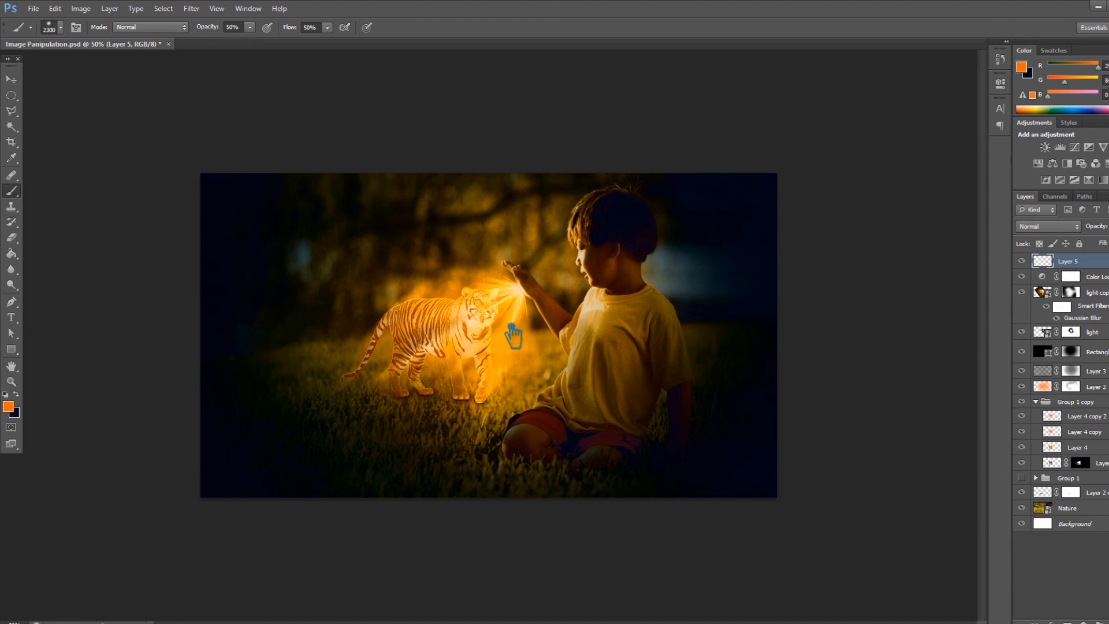
{"action": "left_click", "coordinate": [512, 335]}
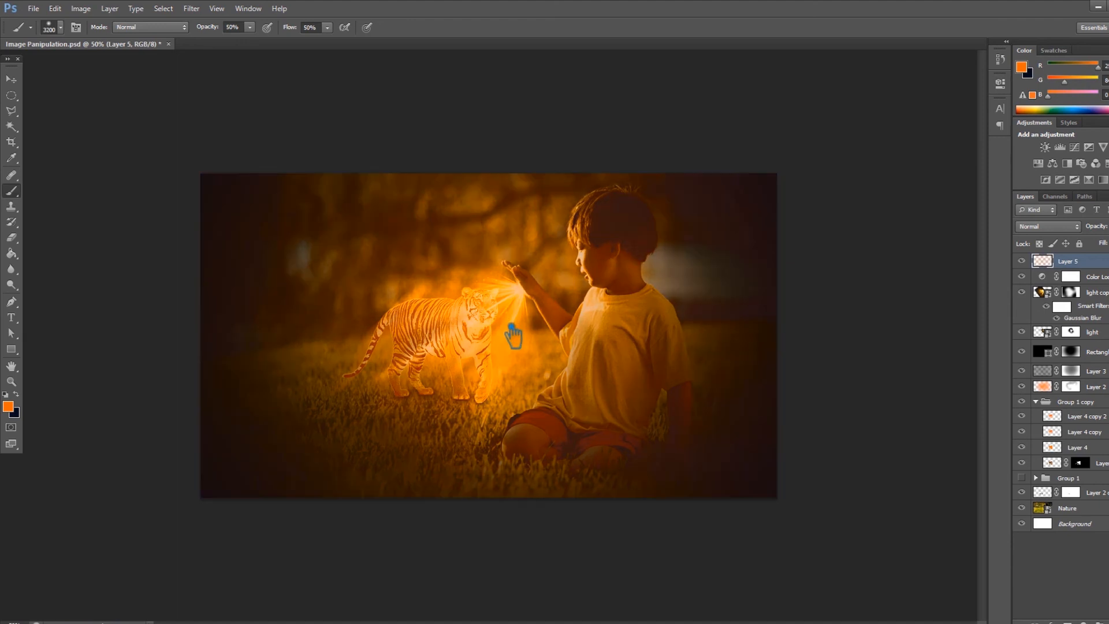
{"action": "left_click", "coordinate": [509, 330]}
{"action": "left_click", "coordinate": [510, 329]}
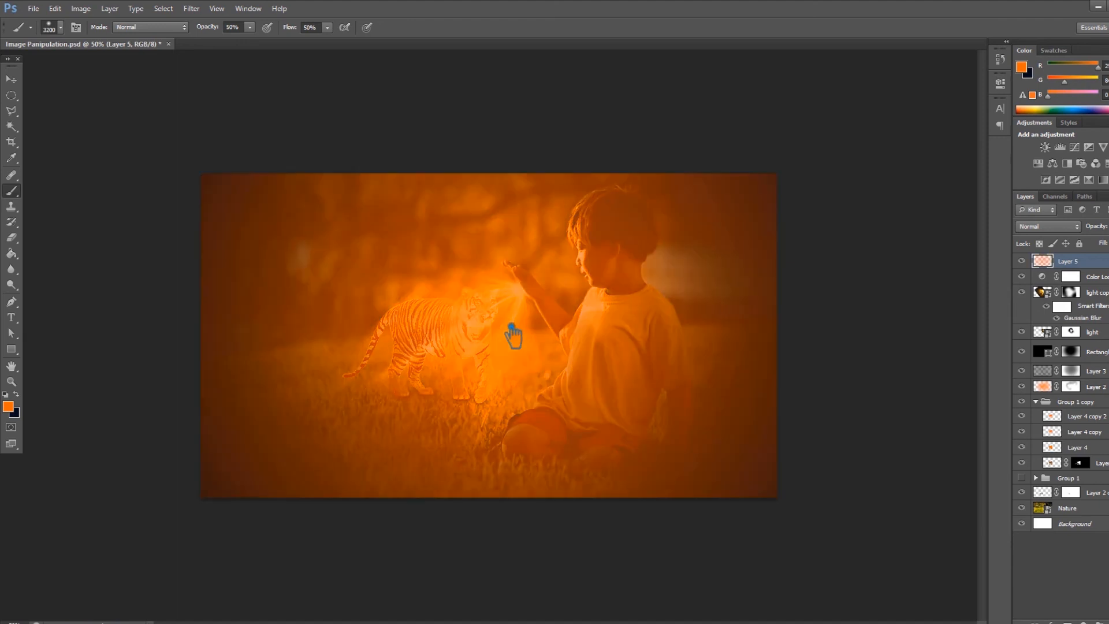
Try several blend modes on the orange glow in Layer 5, settle on Overlay and save the document.
{"action": "left_click", "coordinate": [19, 82]}
{"action": "left_click", "coordinate": [1065, 228]}
{"action": "left_click", "coordinate": [1066, 228]}
{"action": "key", "text": "Down"}
{"action": "key", "text": "Down"}
{"action": "key", "text": "Down"}
{"action": "key", "text": "Down"}
{"action": "key", "text": "Down"}
{"action": "key", "text": "Down"}
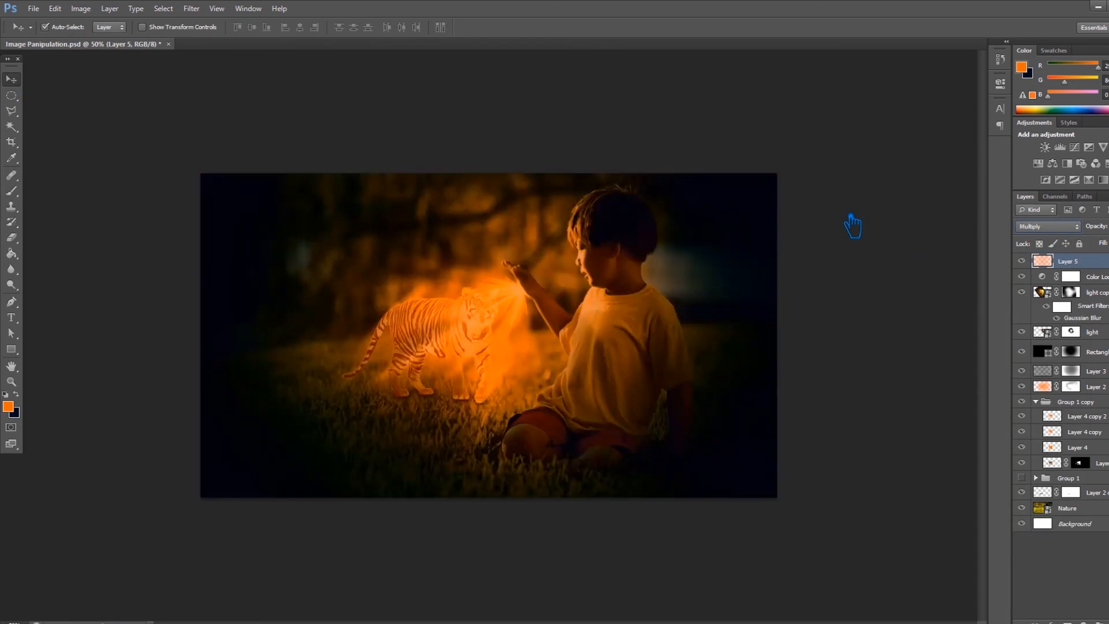
{"action": "key", "text": "Down"}
{"action": "key", "text": "Down"}
{"action": "key", "text": "Down"}
{"action": "key", "text": "Down"}
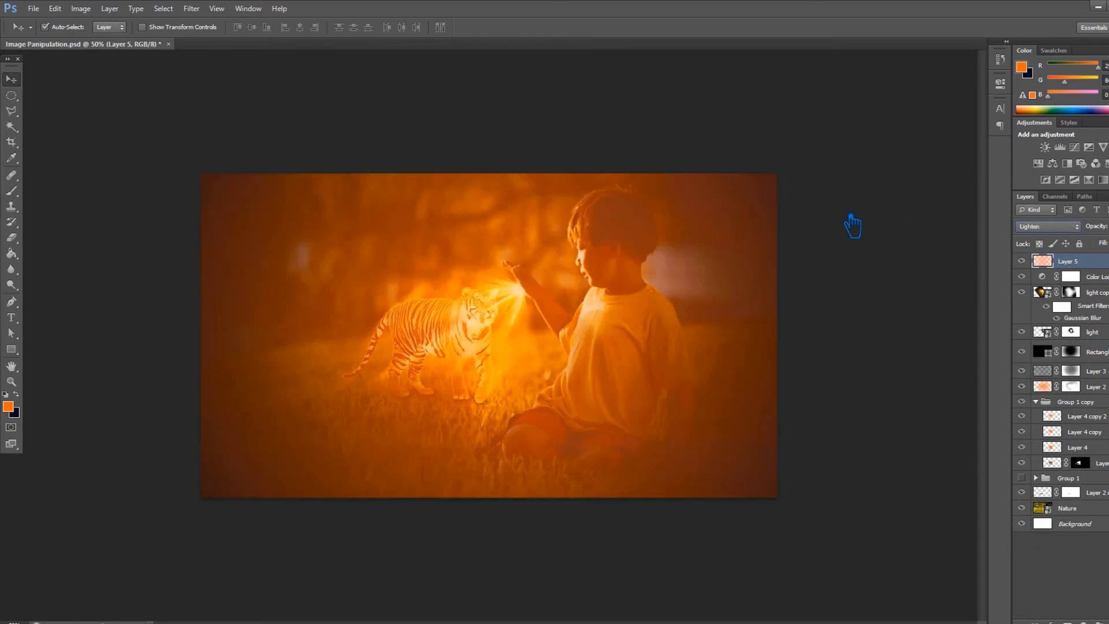
{"action": "key", "text": "Down"}
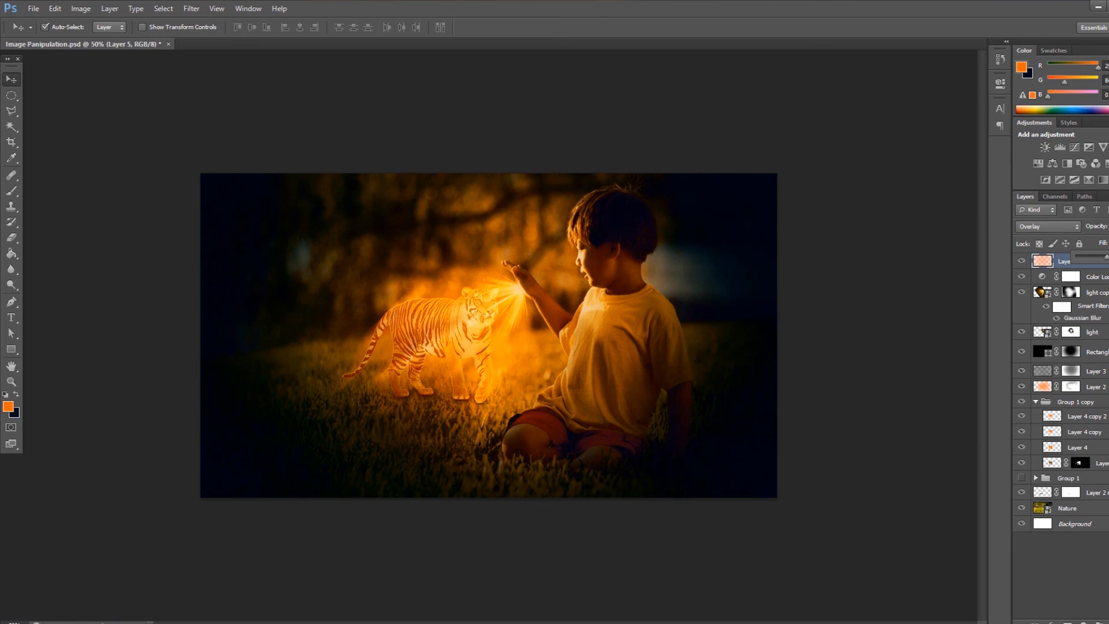
{"action": "left_click", "coordinate": [1002, 237]}
{"action": "key", "text": "ctrl+s"}
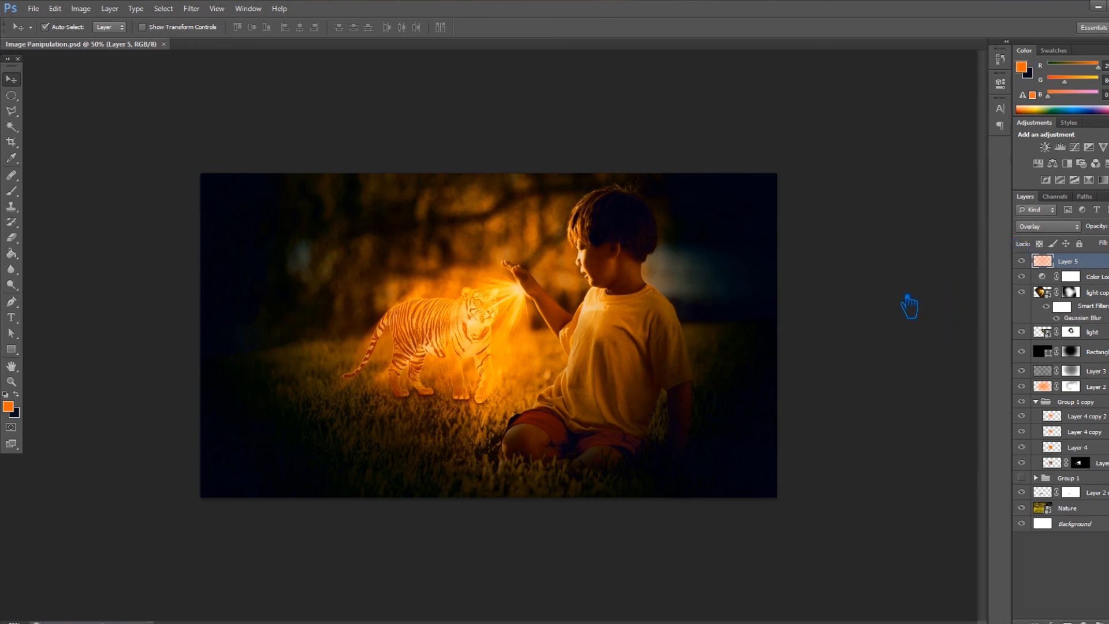